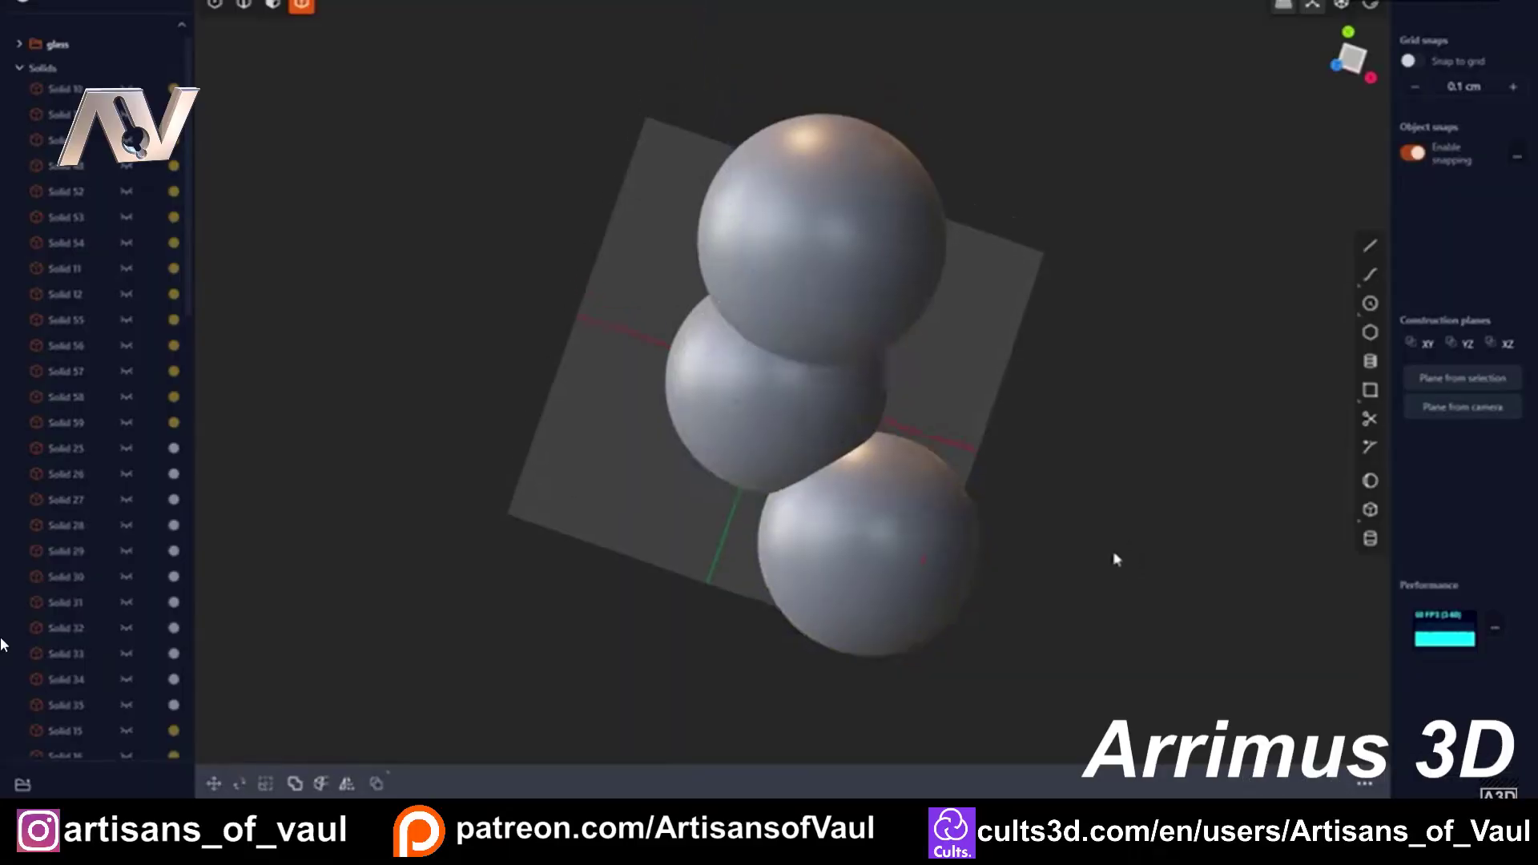
Step: Select the three overlapping spheres and join them into one body with a Boolean Union
{"action": "left_click_drag", "start_coordinate": [1027, 163], "coordinate": [749, 514]}
{"action": "key", "text": "q"}
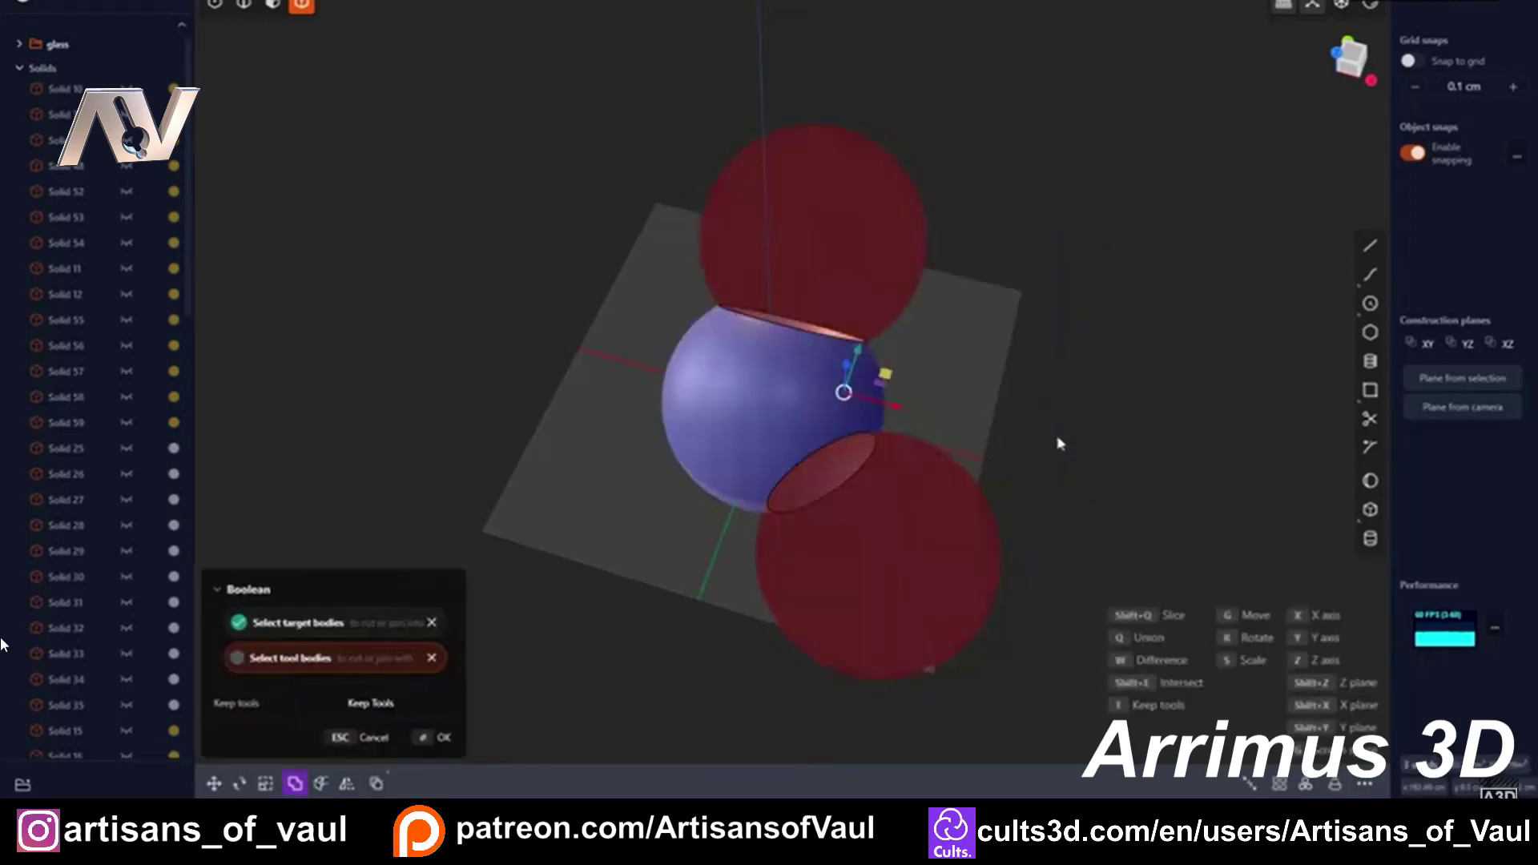
{"action": "key", "text": "q"}
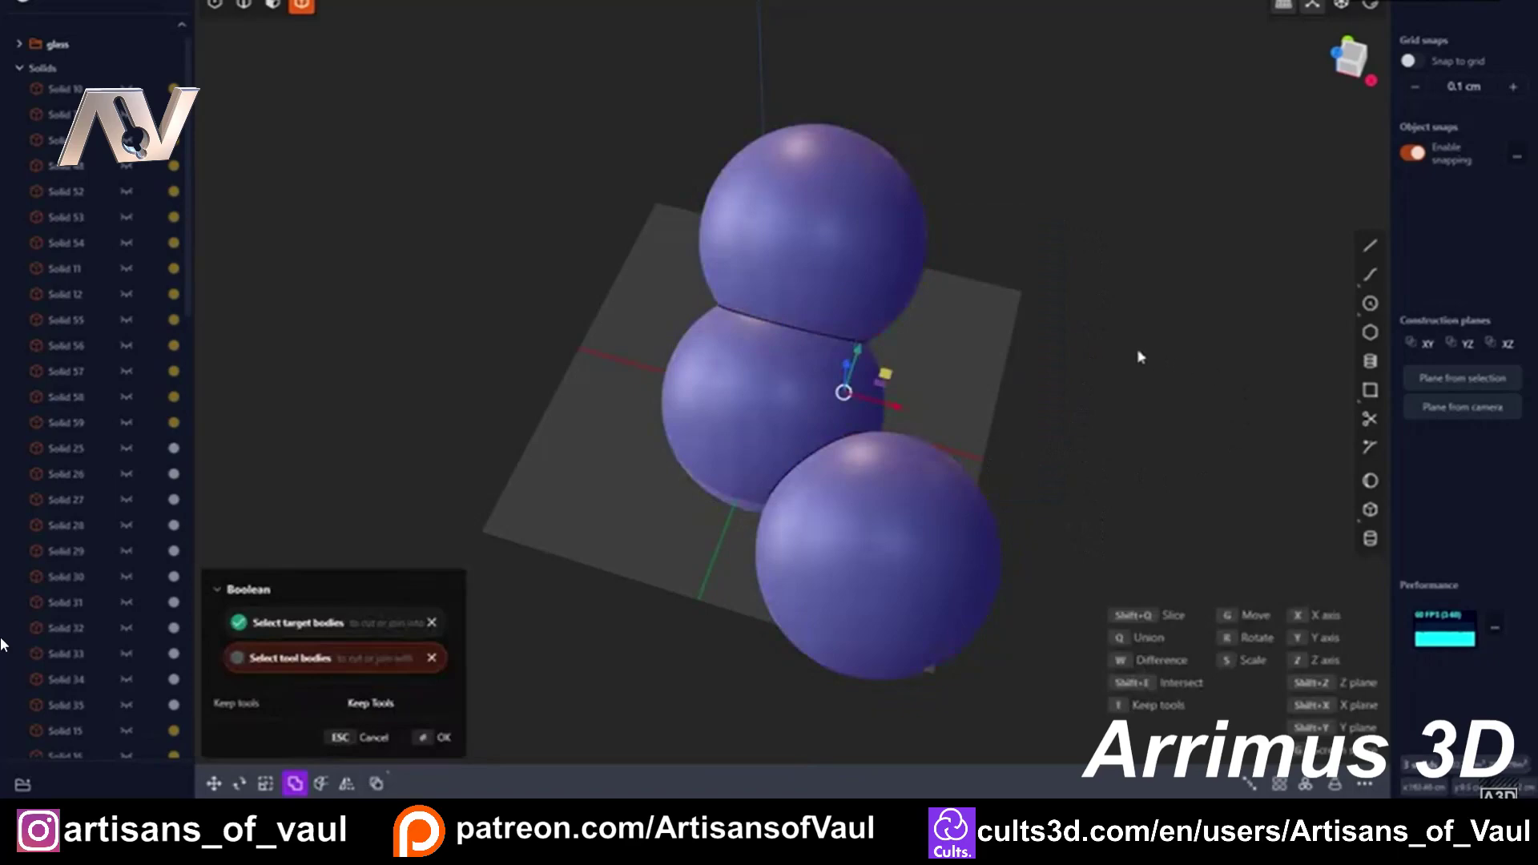
{"action": "key", "text": "Return"}
{"action": "middle_click_drag", "start_coordinate": [1102, 437], "coordinate": [1195, 412]}
Step: Fillet the two seam edges where the joined spheres meet to form smooth necks between them
{"action": "key", "text": "2"}
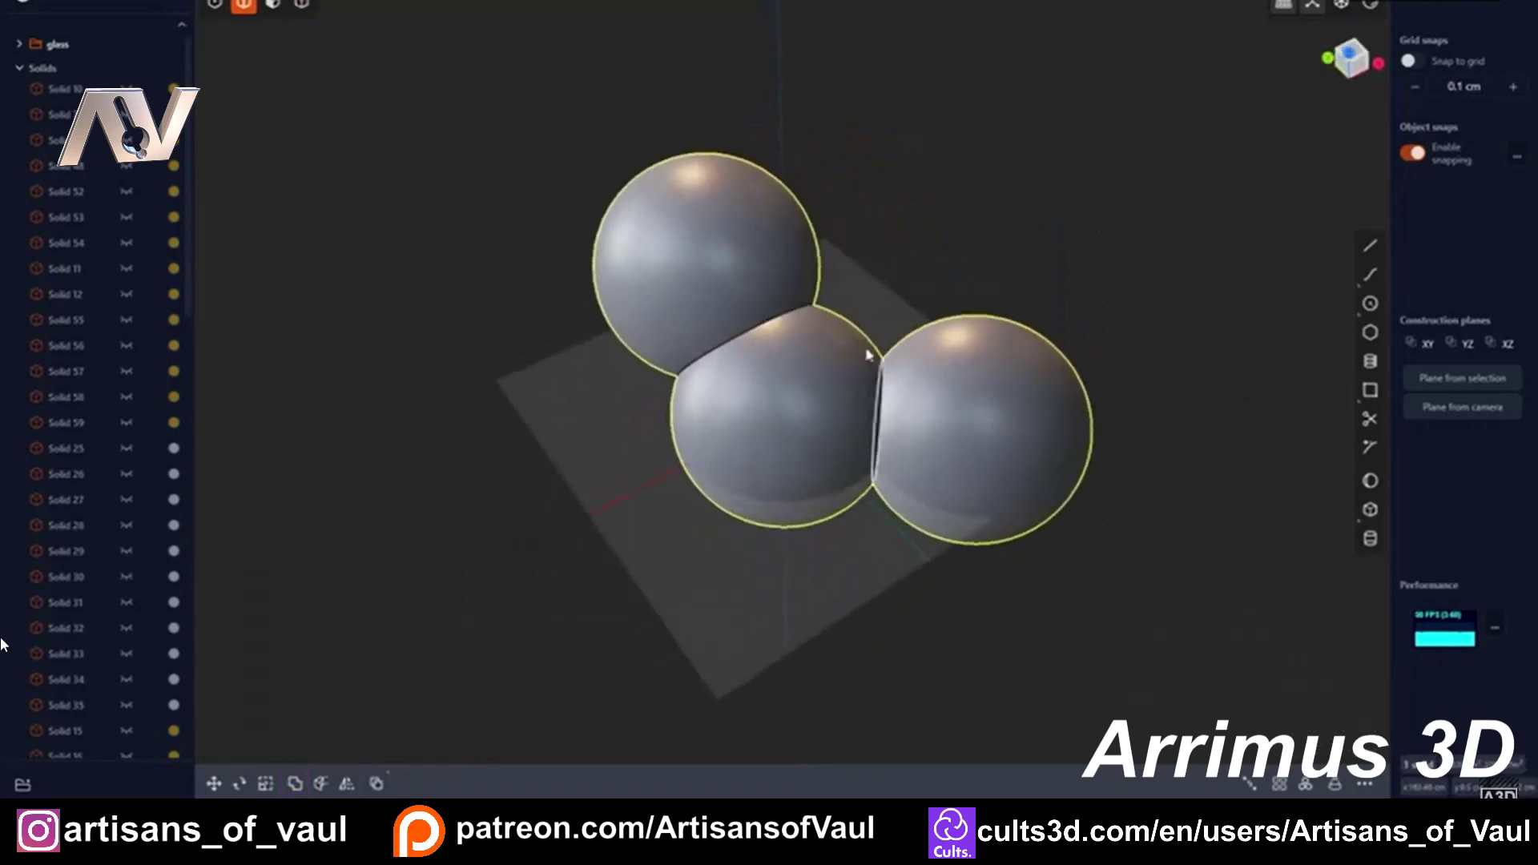
{"action": "left_click", "coordinate": [749, 333]}
{"action": "left_click", "coordinate": [883, 391], "text": "shift"}
{"action": "left_click_drag", "start_coordinate": [883, 392], "coordinate": [925, 375]}
{"action": "key", "text": "Return"}
Step: Try to enlarge one end sphere by offsetting its face outward about 124 cm
{"action": "middle_click_drag", "start_coordinate": [1194, 366], "coordinate": [877, 279]}
{"action": "left_click", "coordinate": [271, 6]}
{"action": "left_click", "coordinate": [895, 376]}
{"action": "middle_click_drag", "start_coordinate": [914, 416], "coordinate": [937, 381]}
{"action": "left_click_drag", "start_coordinate": [896, 382], "coordinate": [930, 364]}
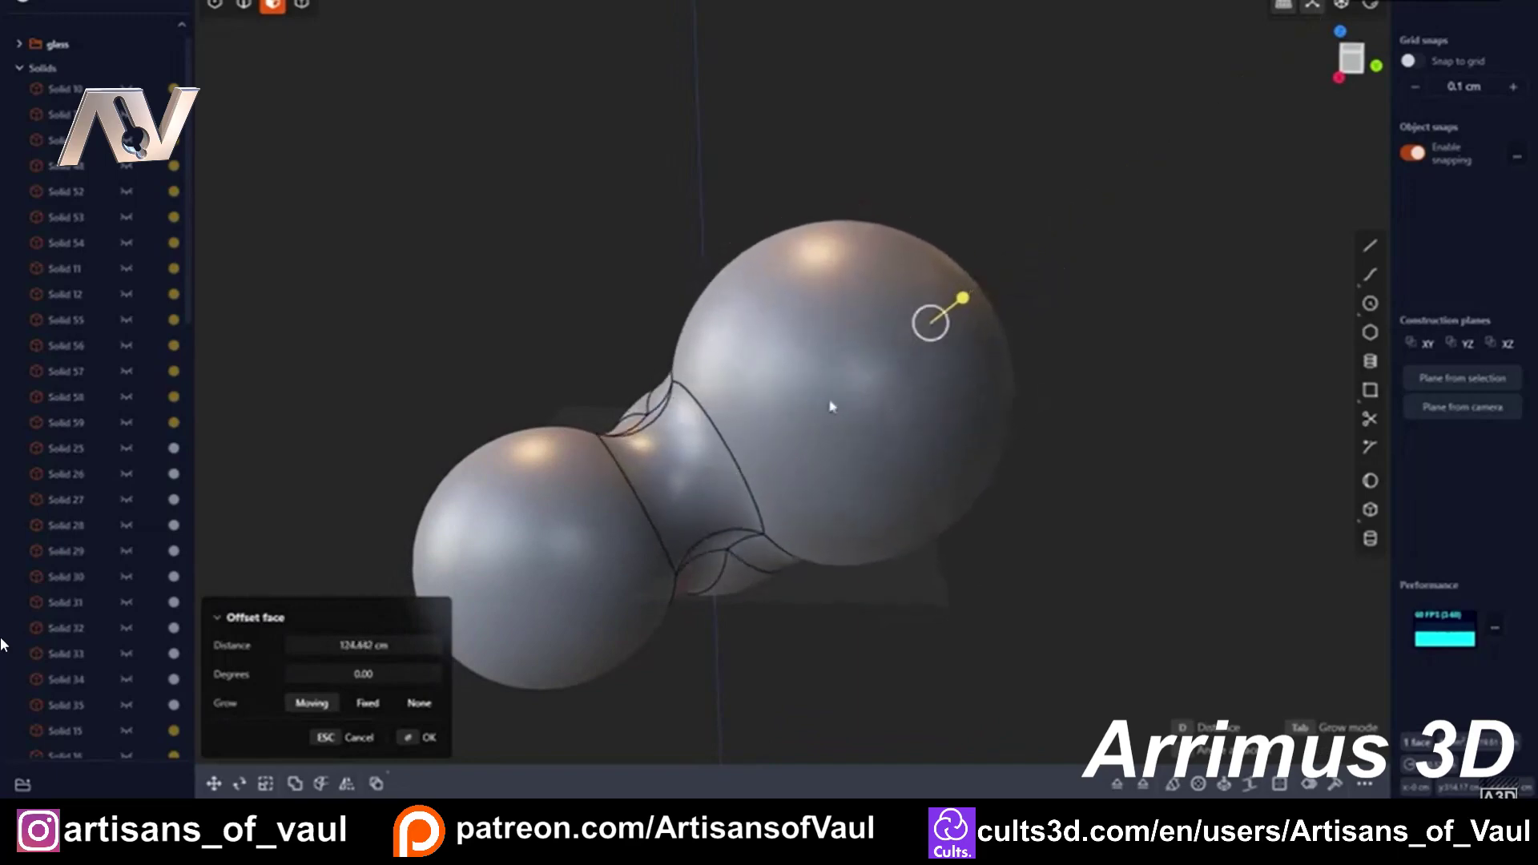
{"action": "middle_click_drag", "start_coordinate": [843, 407], "coordinate": [979, 535]}
{"action": "key", "text": "Escape"}
{"action": "left_click", "coordinate": [1011, 458]}
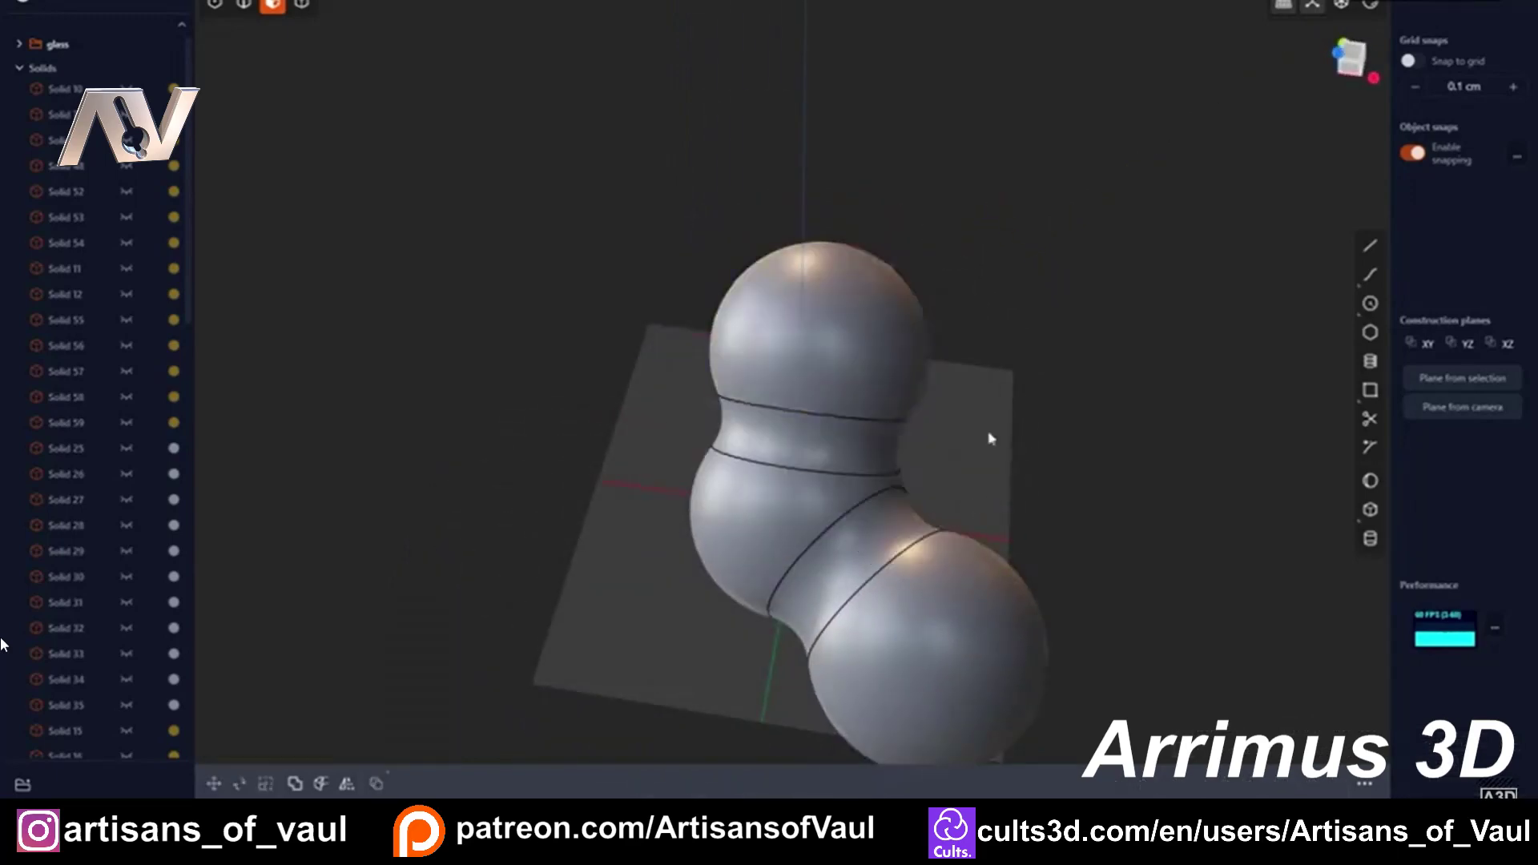
Step: Enlarge the upper end sphere's face and move it about -341, 164, 163 cm in XYZ
{"action": "left_click", "coordinate": [898, 346]}
{"action": "left_click_drag", "start_coordinate": [898, 346], "coordinate": [978, 408]}
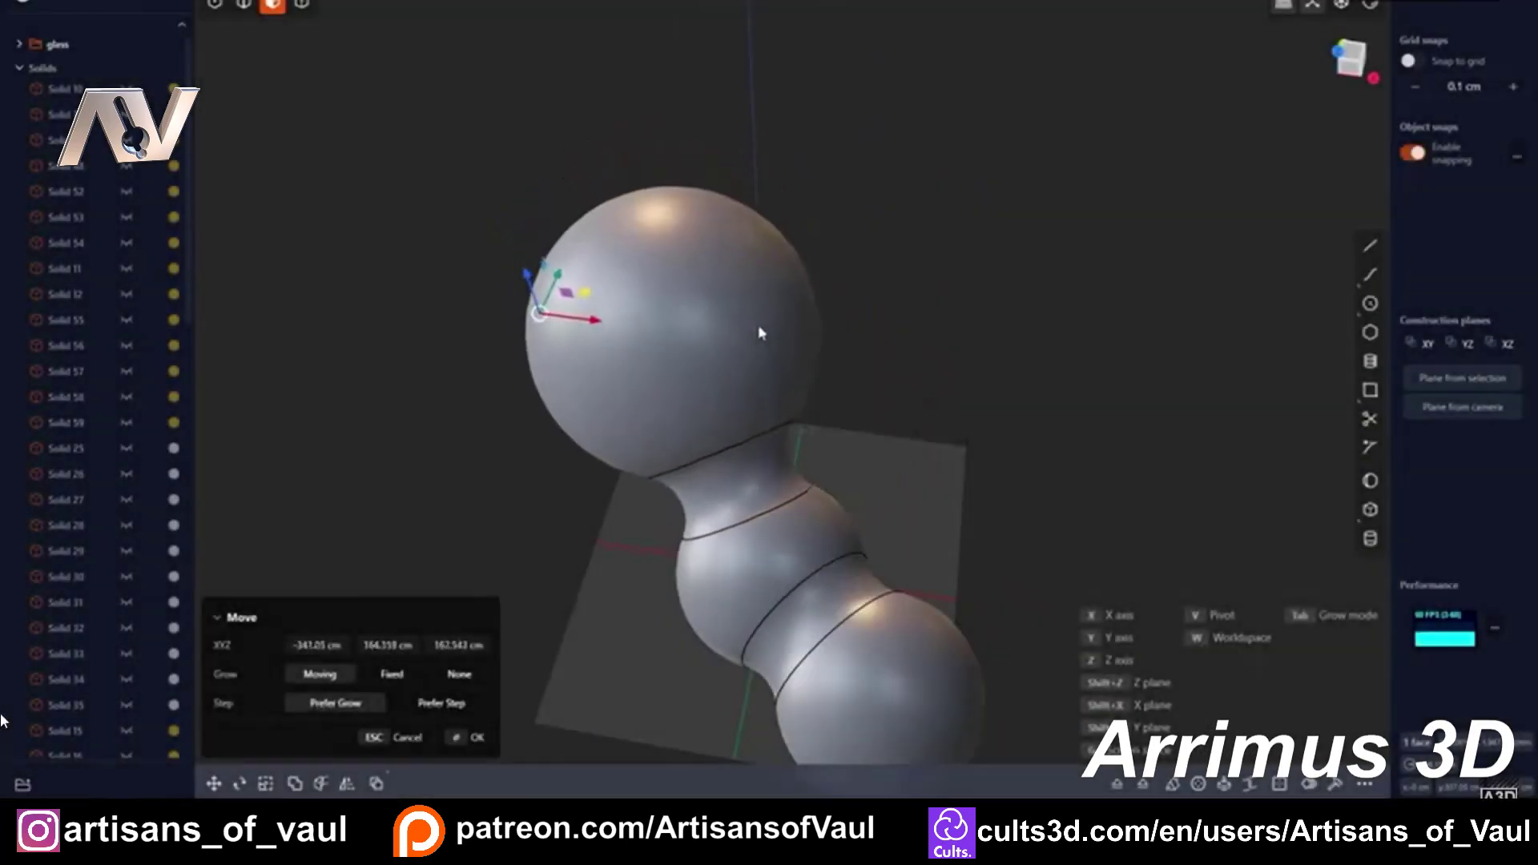
{"action": "left_click", "coordinate": [755, 333]}
Step: Move the smaller end sphere's face away from the middle sphere, and shift the middle sphere's face sideways
{"action": "middle_click_drag", "start_coordinate": [976, 446], "coordinate": [991, 389]}
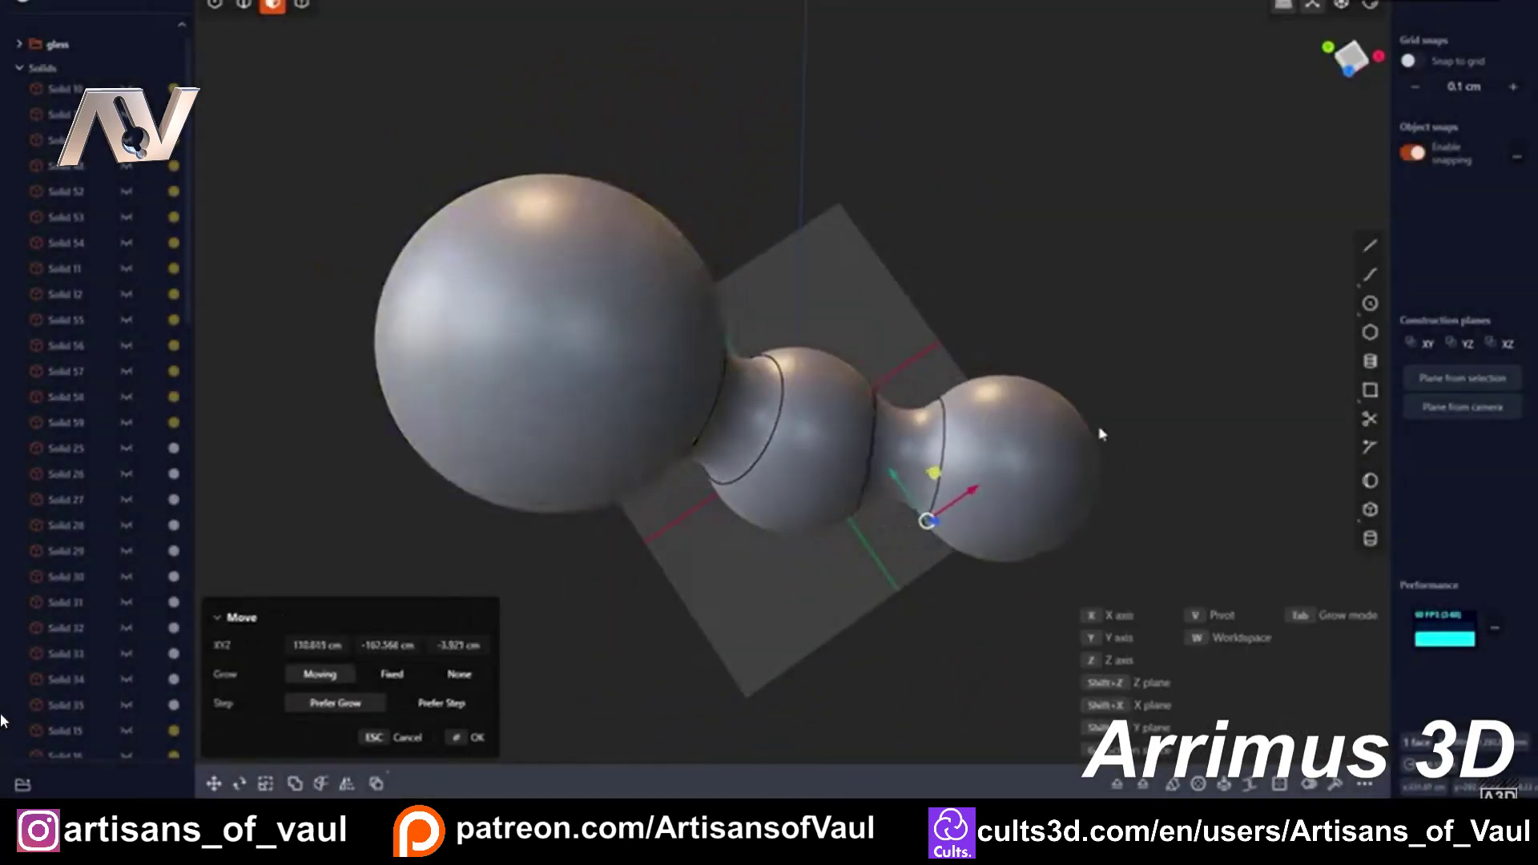
{"action": "left_click_drag", "start_coordinate": [1100, 434], "coordinate": [1132, 436]}
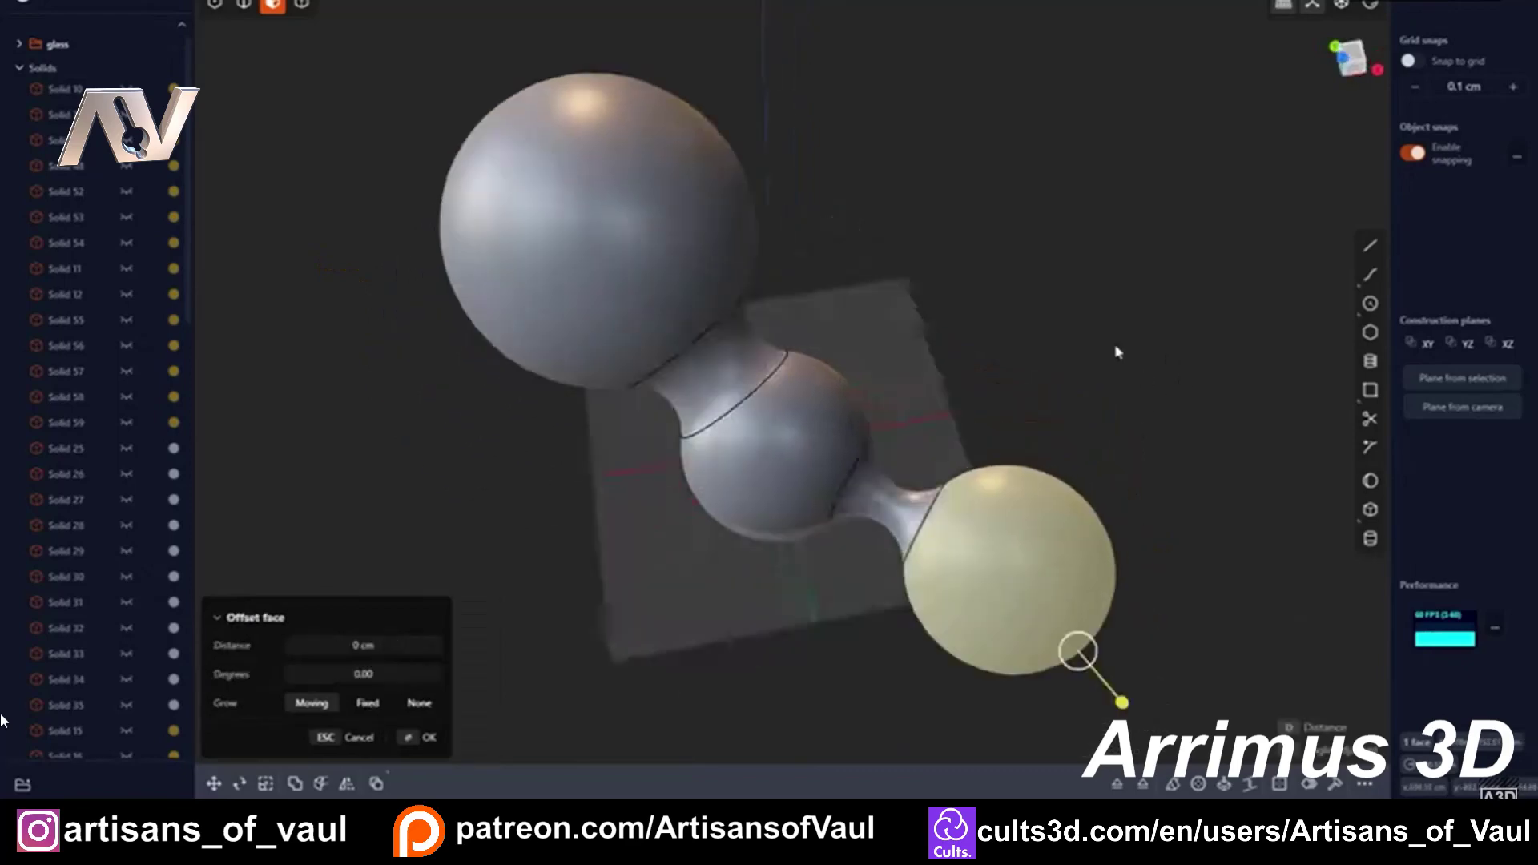
{"action": "middle_click_drag", "start_coordinate": [1116, 346], "coordinate": [763, 424]}
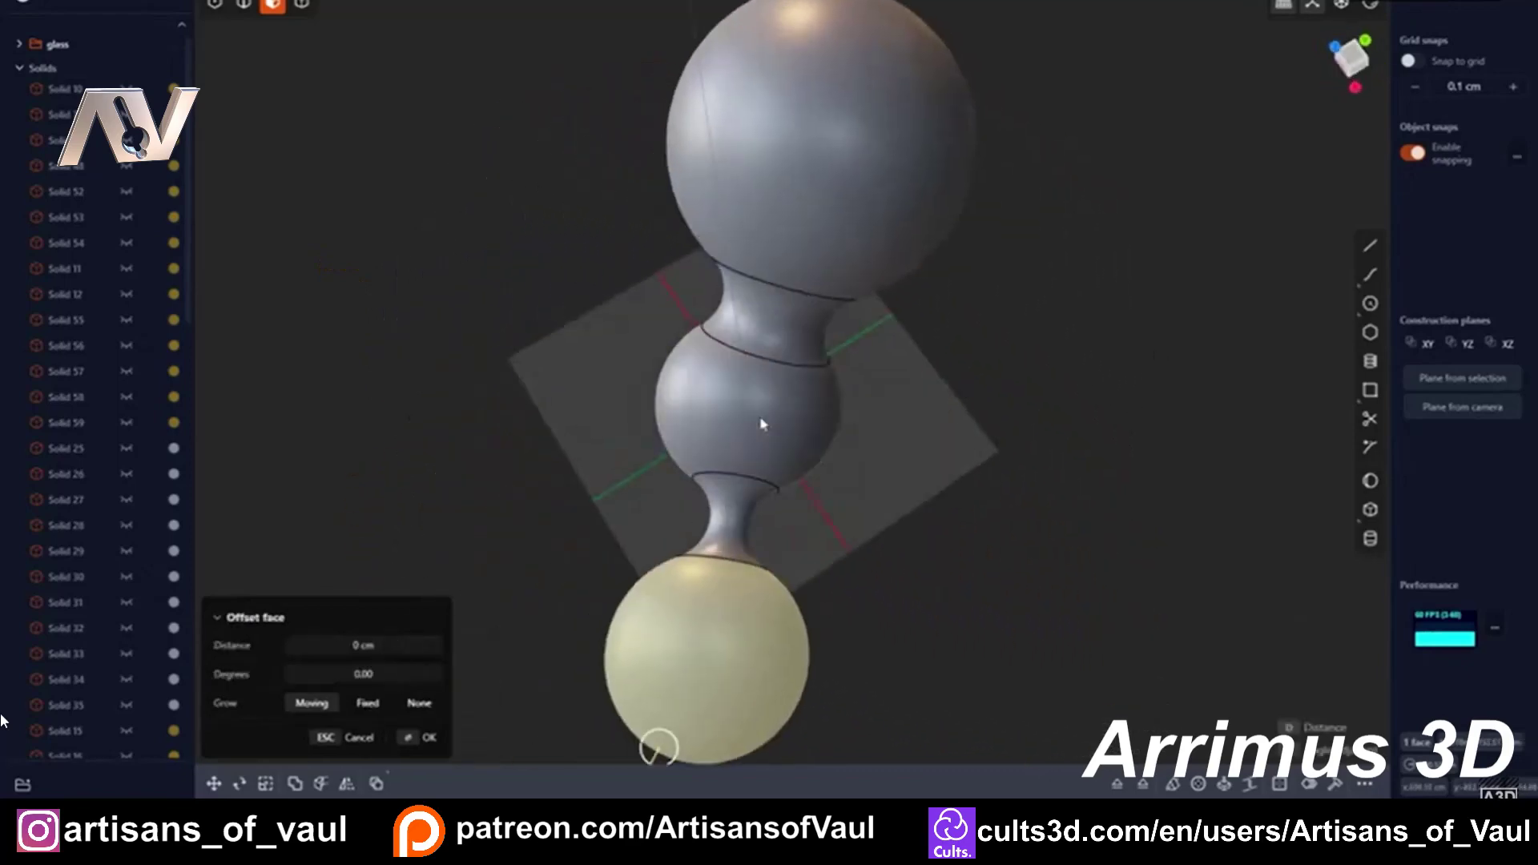
{"action": "left_click", "coordinate": [763, 425]}
{"action": "key", "text": "g"}
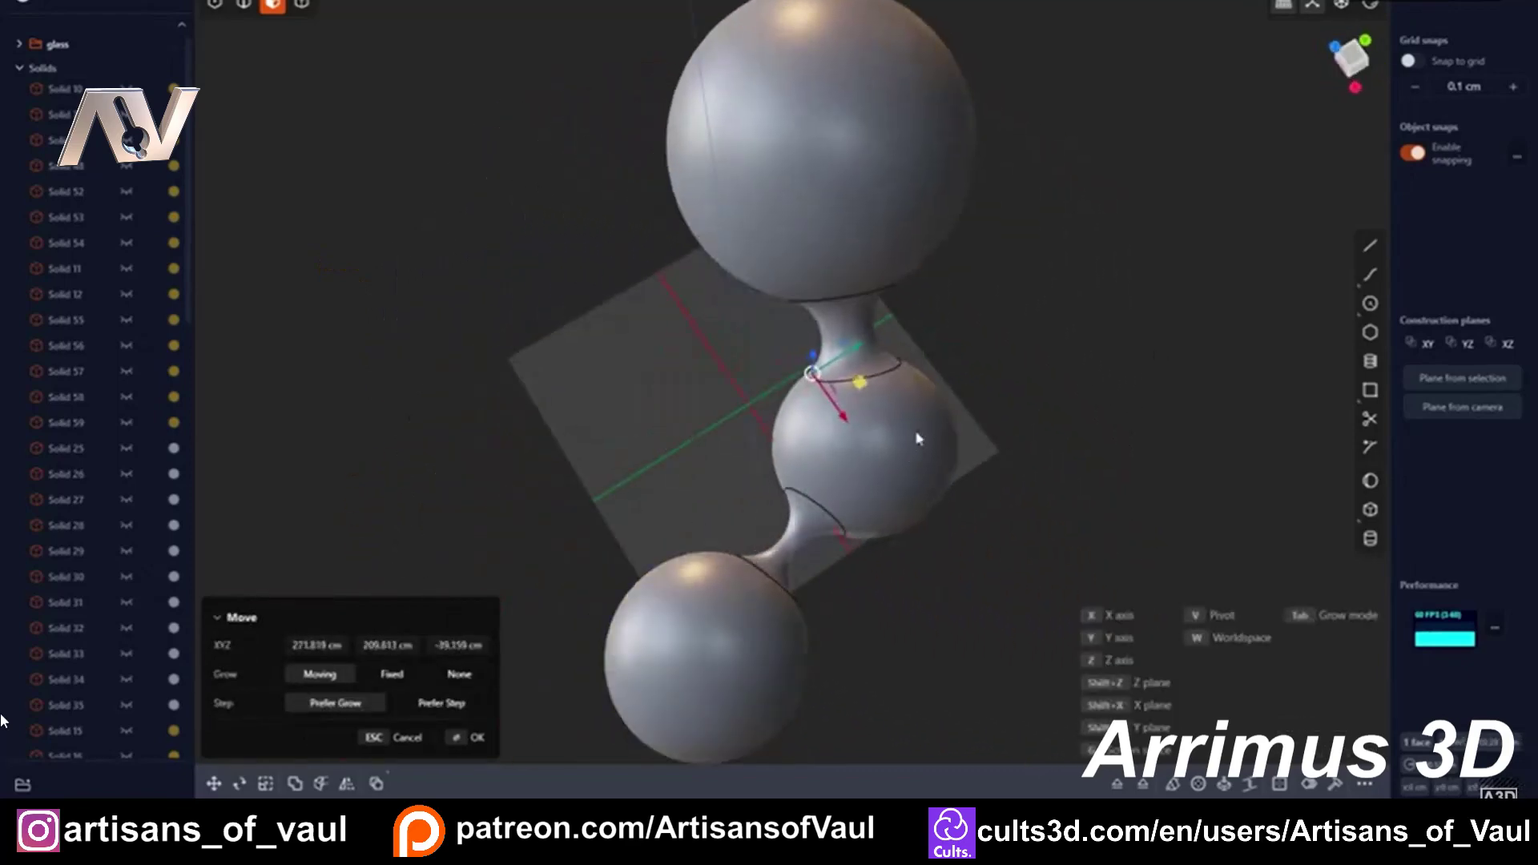
{"action": "middle_click_drag", "start_coordinate": [1053, 406], "coordinate": [1012, 436]}
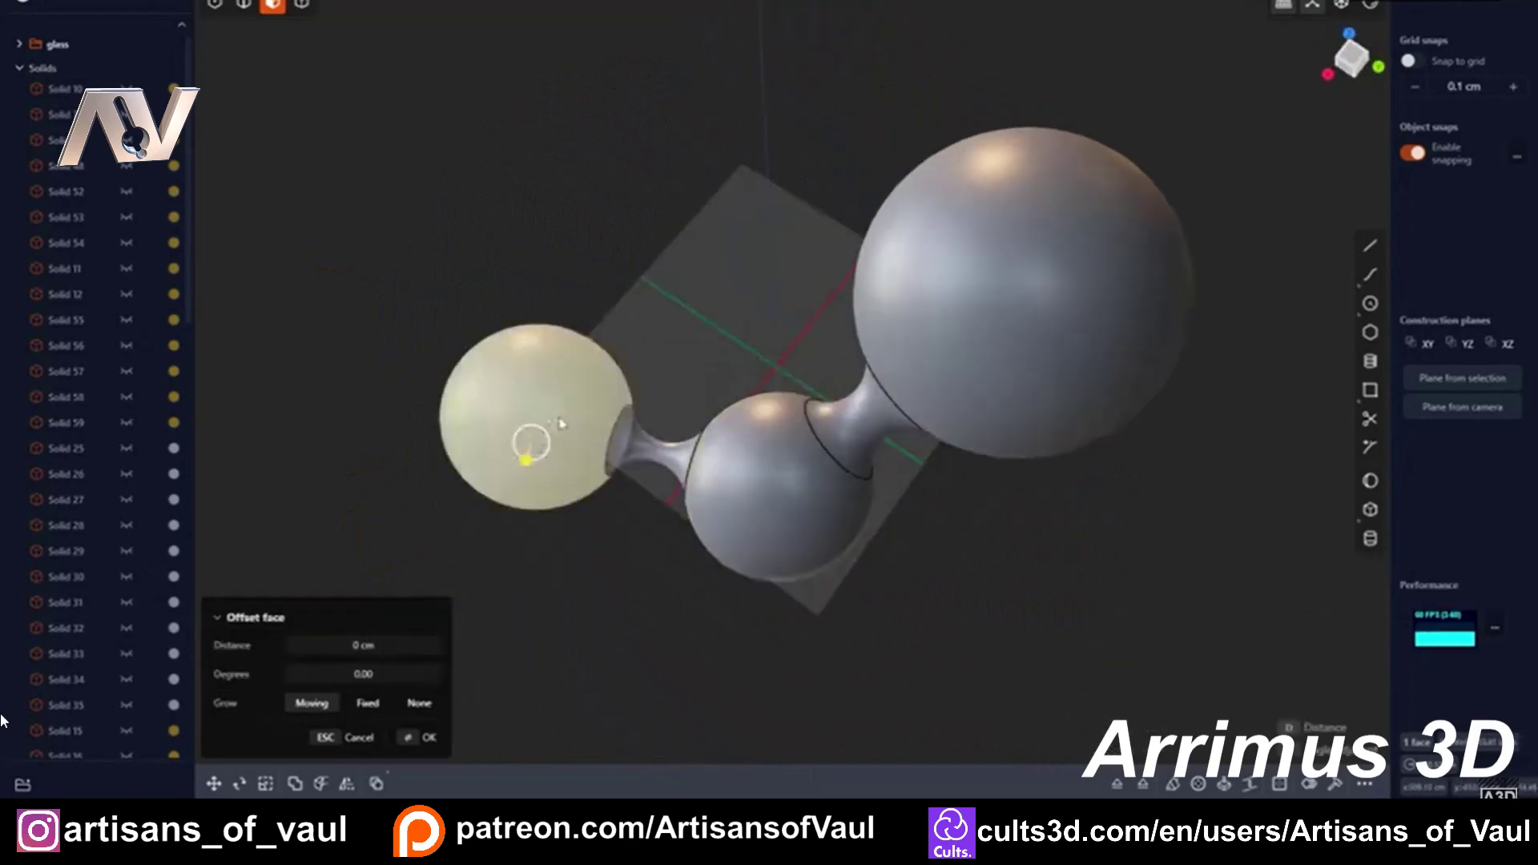
Step: Move the smaller end sphere's face closer to the middle sphere
{"action": "left_click", "coordinate": [532, 439]}
{"action": "key", "text": "g"}
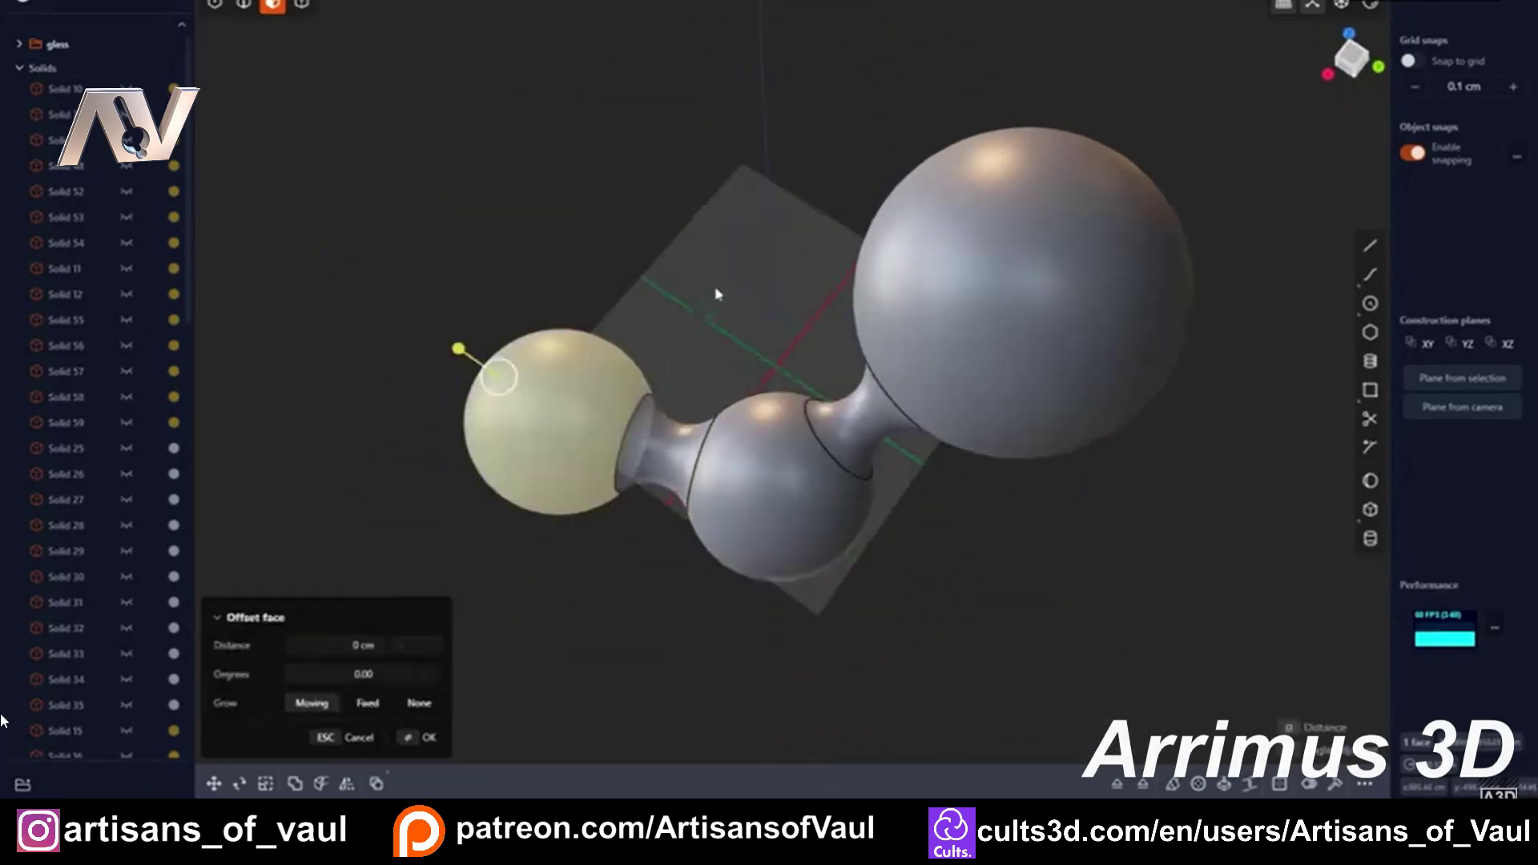
{"action": "middle_click_drag", "start_coordinate": [722, 321], "coordinate": [923, 302]}
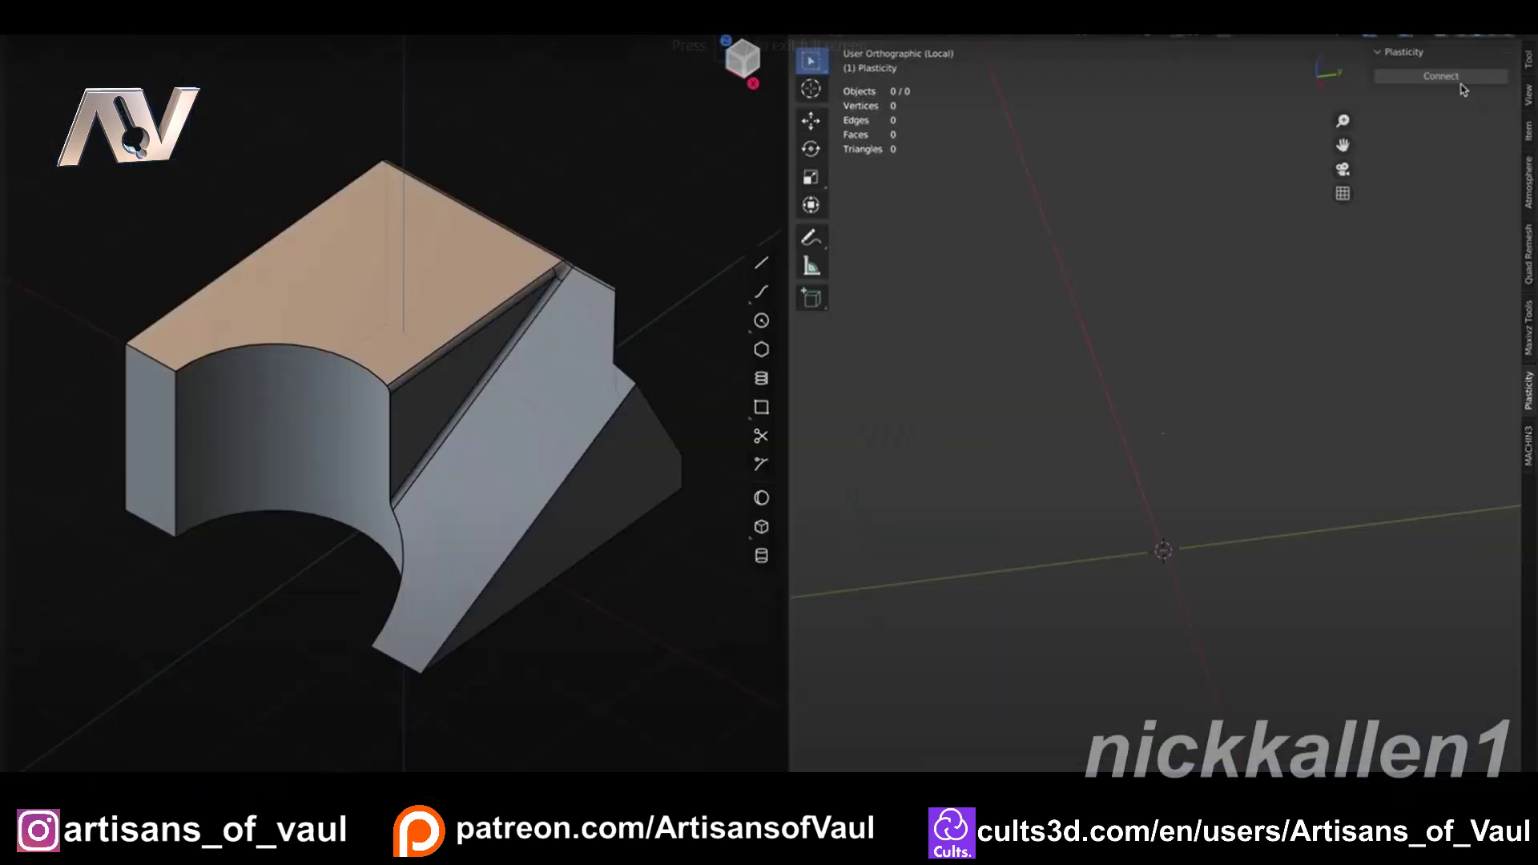
Step: Connect Blender to Plasticity, and fillet the block's vertical edge beside the curved cutout in Plasticity
{"action": "left_click", "coordinate": [1456, 78]}
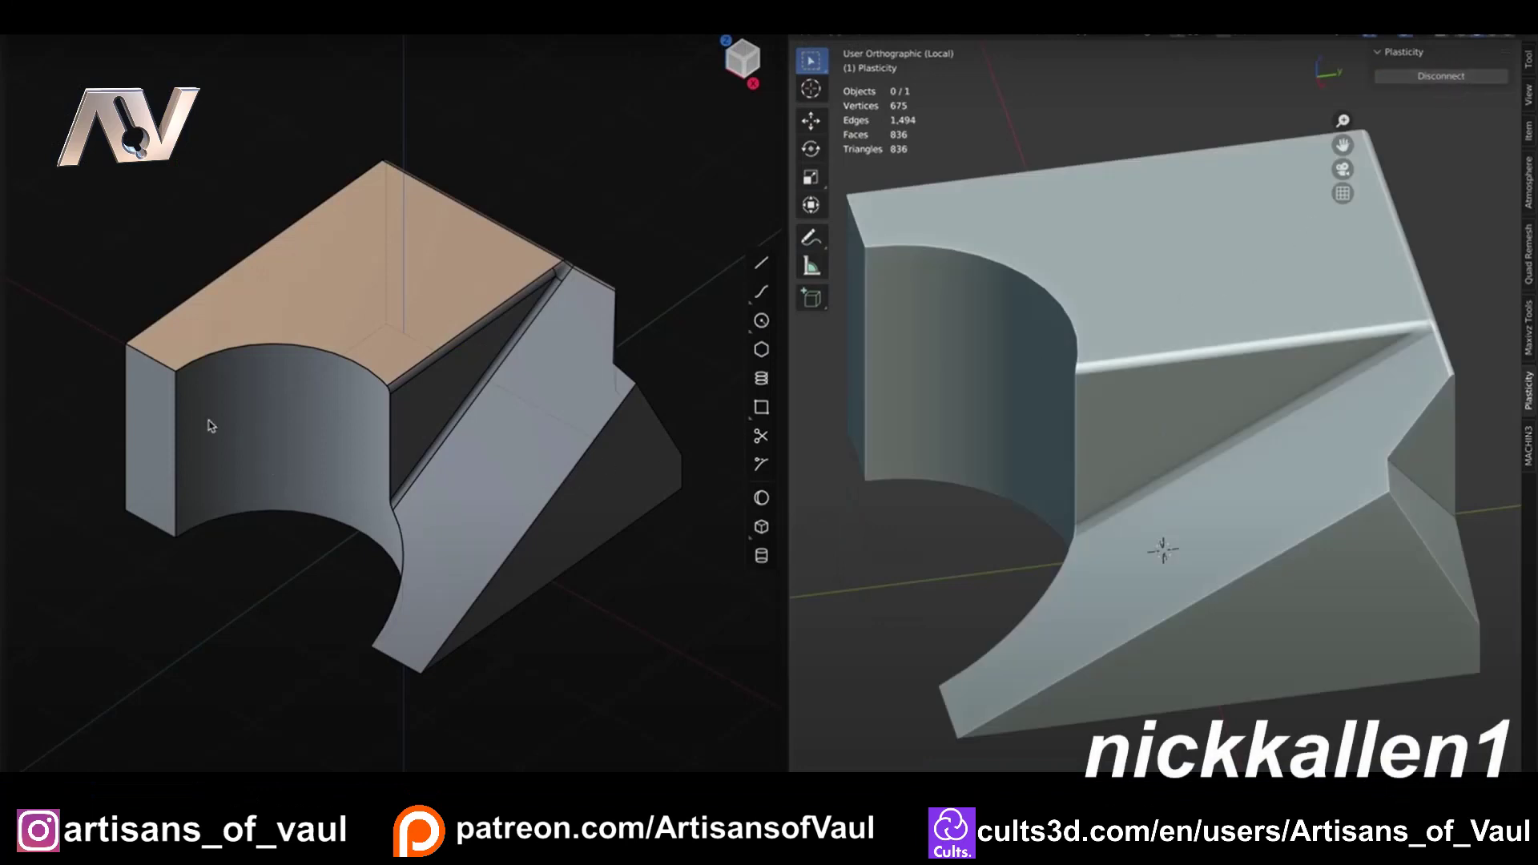
{"action": "left_click", "coordinate": [172, 423]}
{"action": "key", "text": "f"}
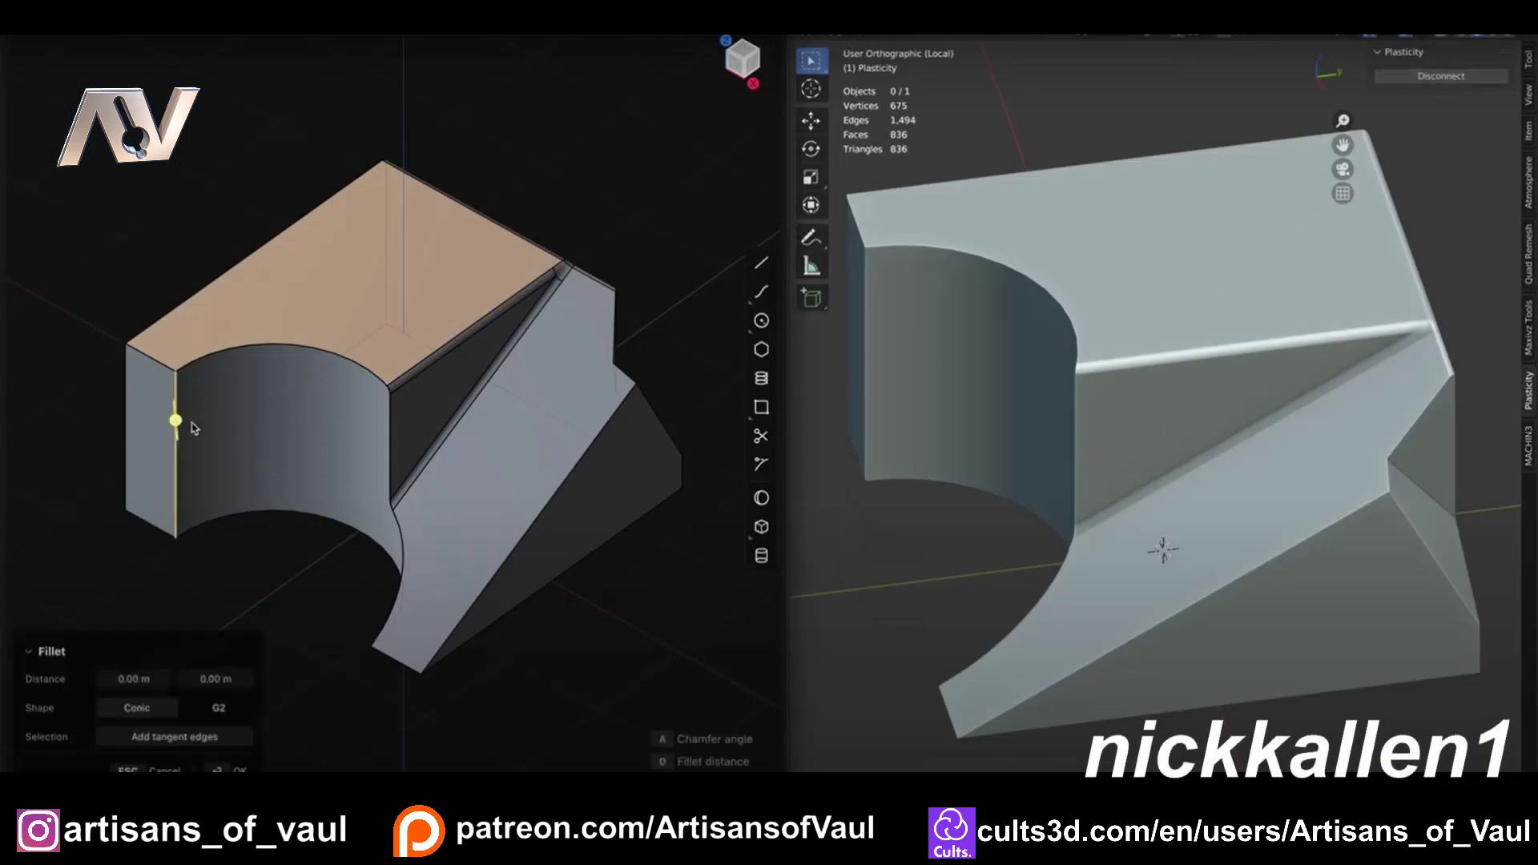
{"action": "key", "text": "Return"}
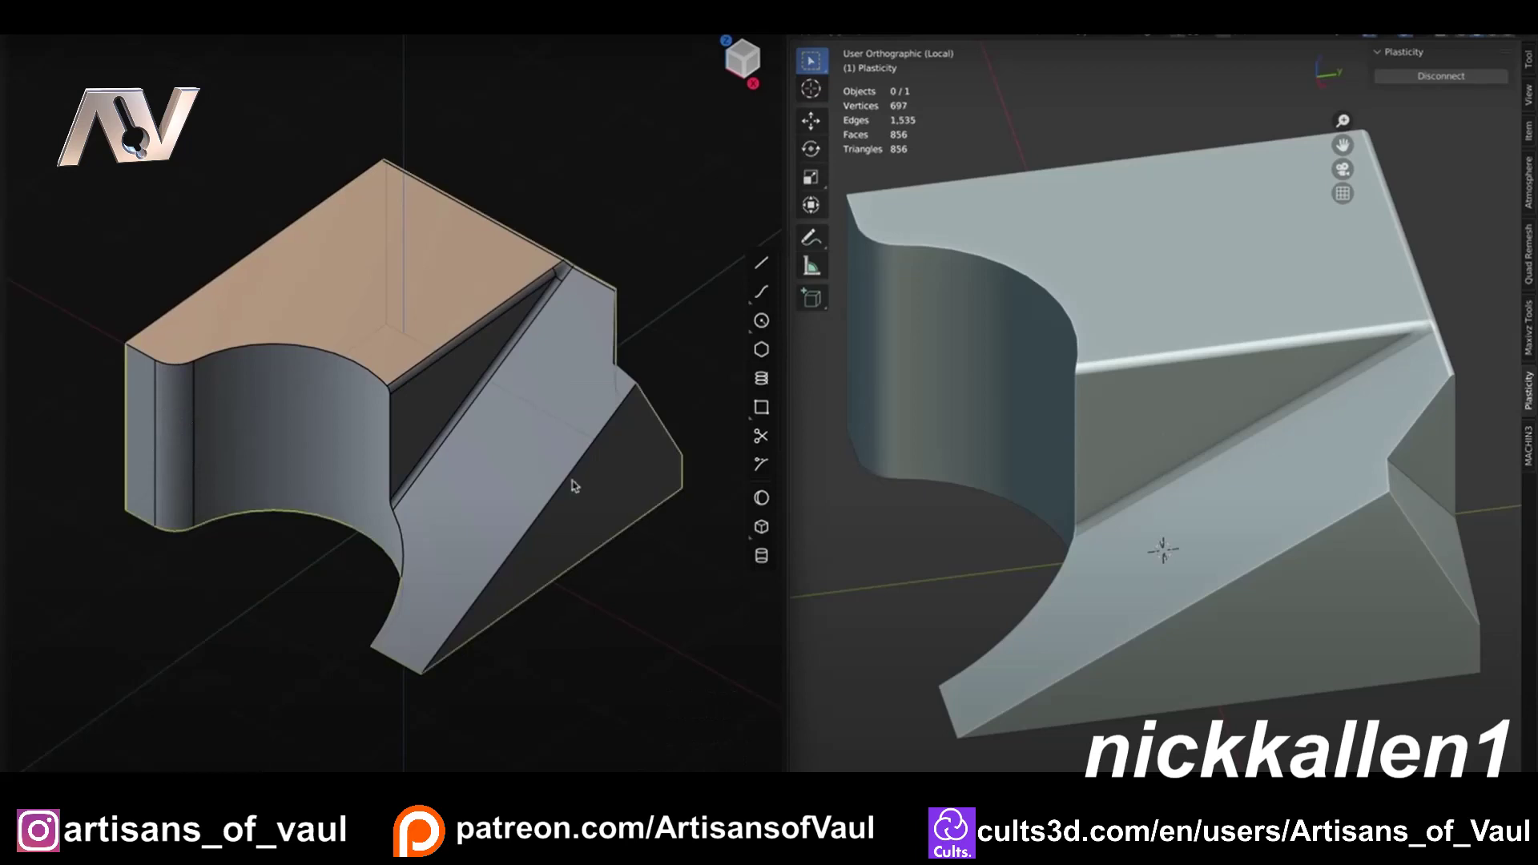
Step: Offset the block's narrow end face beside the fillet outward in Plasticity
{"action": "scroll", "coordinate": [892, 508], "scroll_direction": "up", "scroll_amount": 4}
{"action": "middle_click_drag", "start_coordinate": [929, 537], "coordinate": [961, 553]}
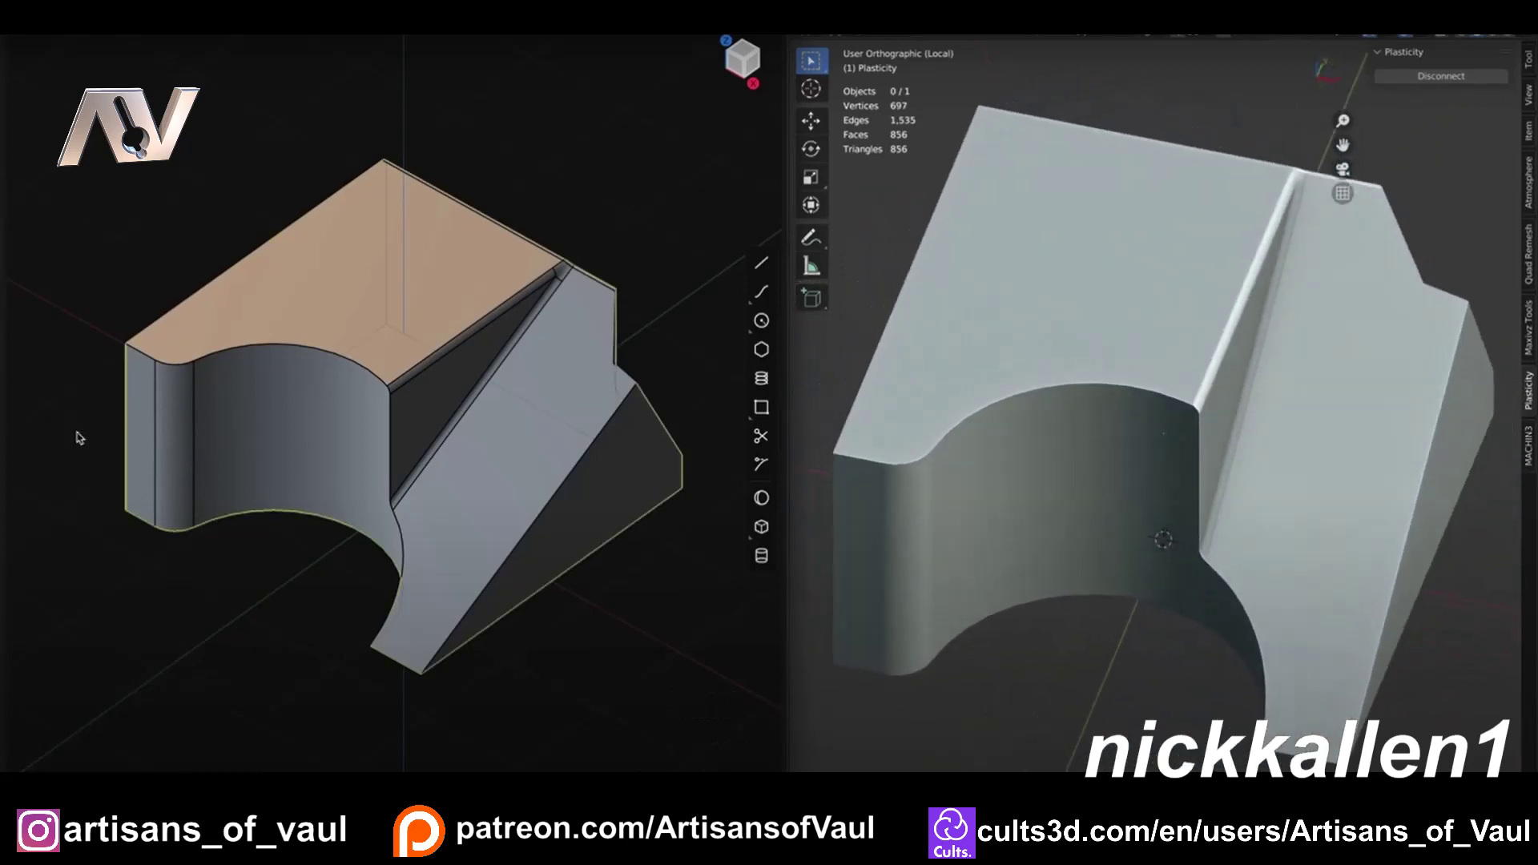
{"action": "left_click_drag", "start_coordinate": [146, 424], "coordinate": [117, 443]}
{"action": "right_click", "coordinate": [117, 444]}
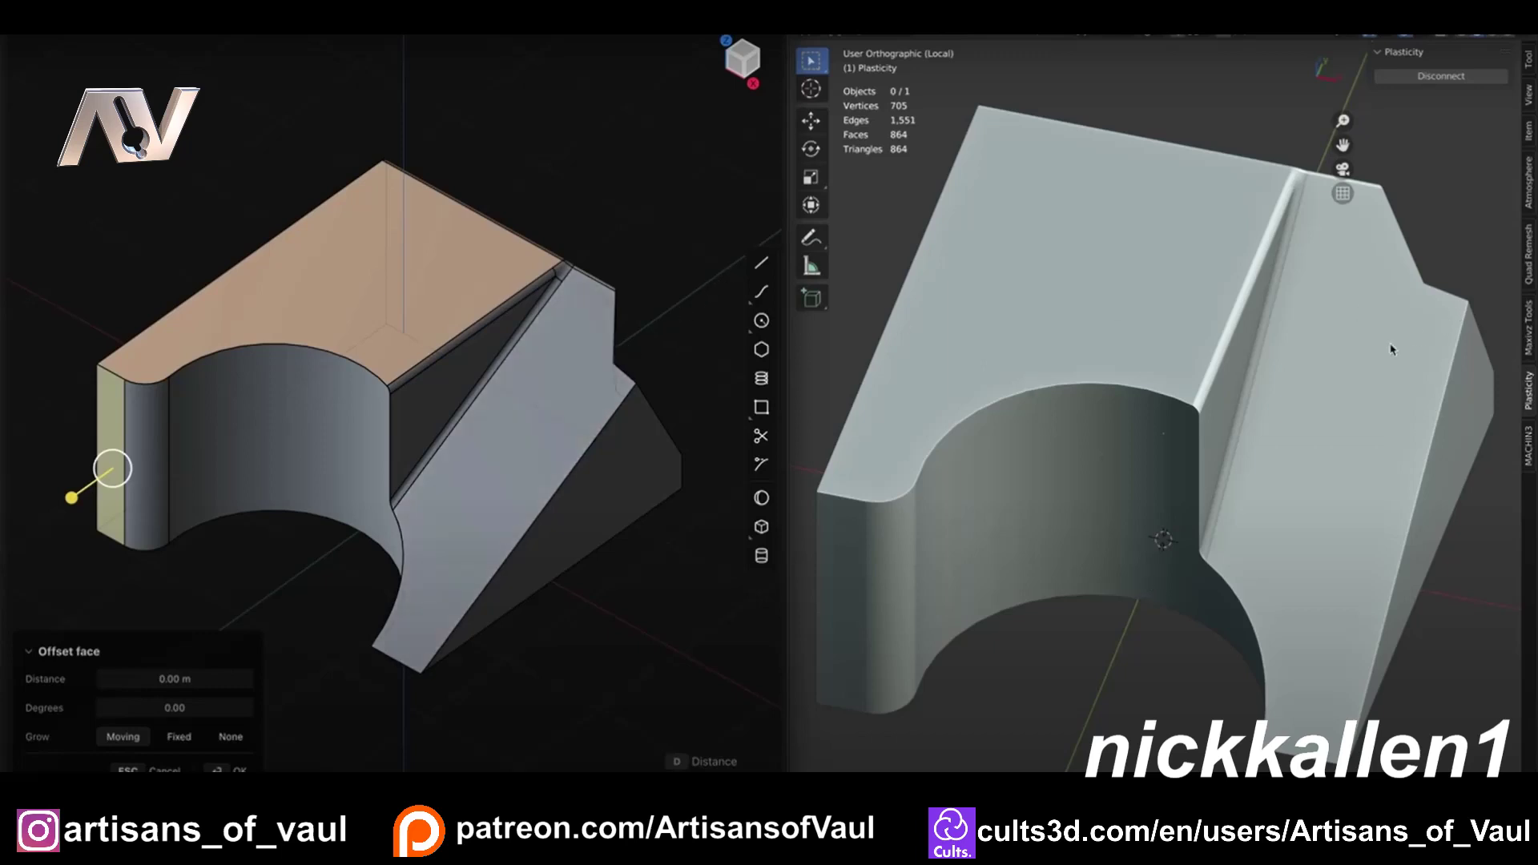
Step: Switch to Blender and rotate the linked block freely with the trackball rotation
{"action": "left_click", "coordinate": [1046, 435]}
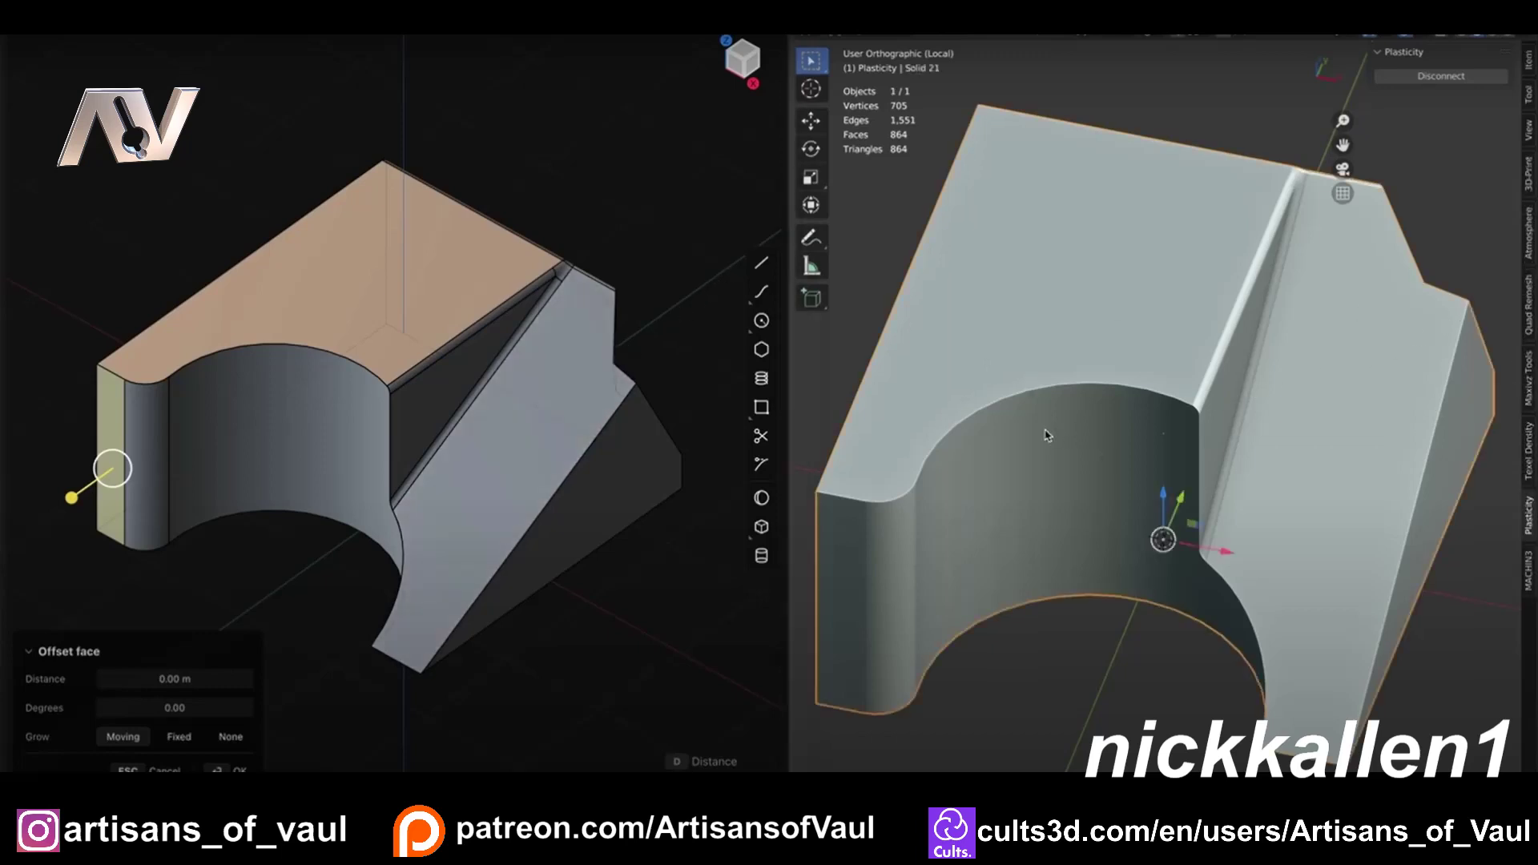
{"action": "key", "text": "r"}
{"action": "key", "text": "r"}
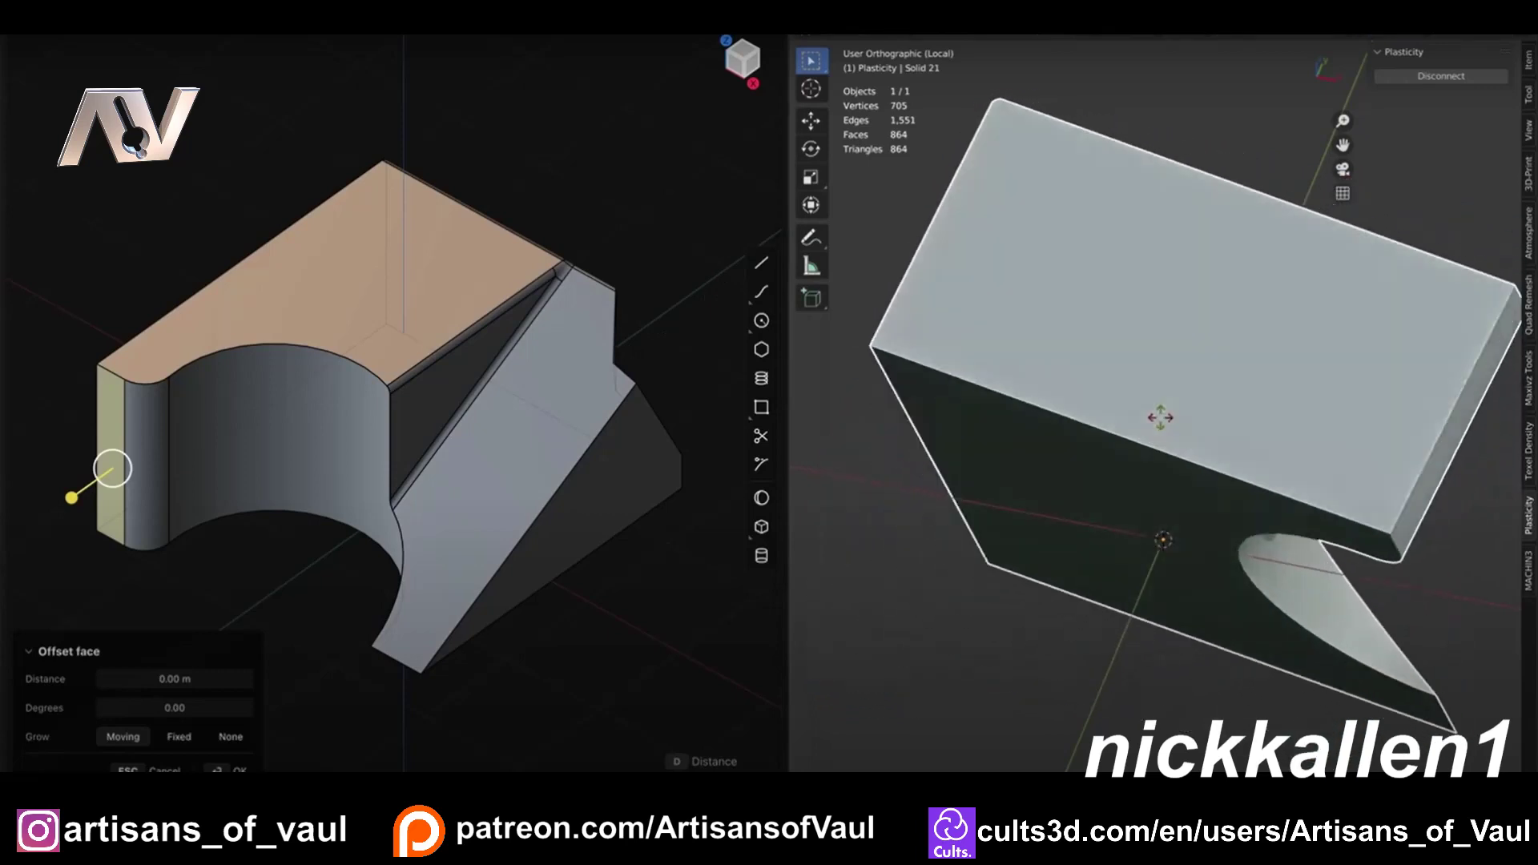
{"action": "left_click", "coordinate": [1010, 463]}
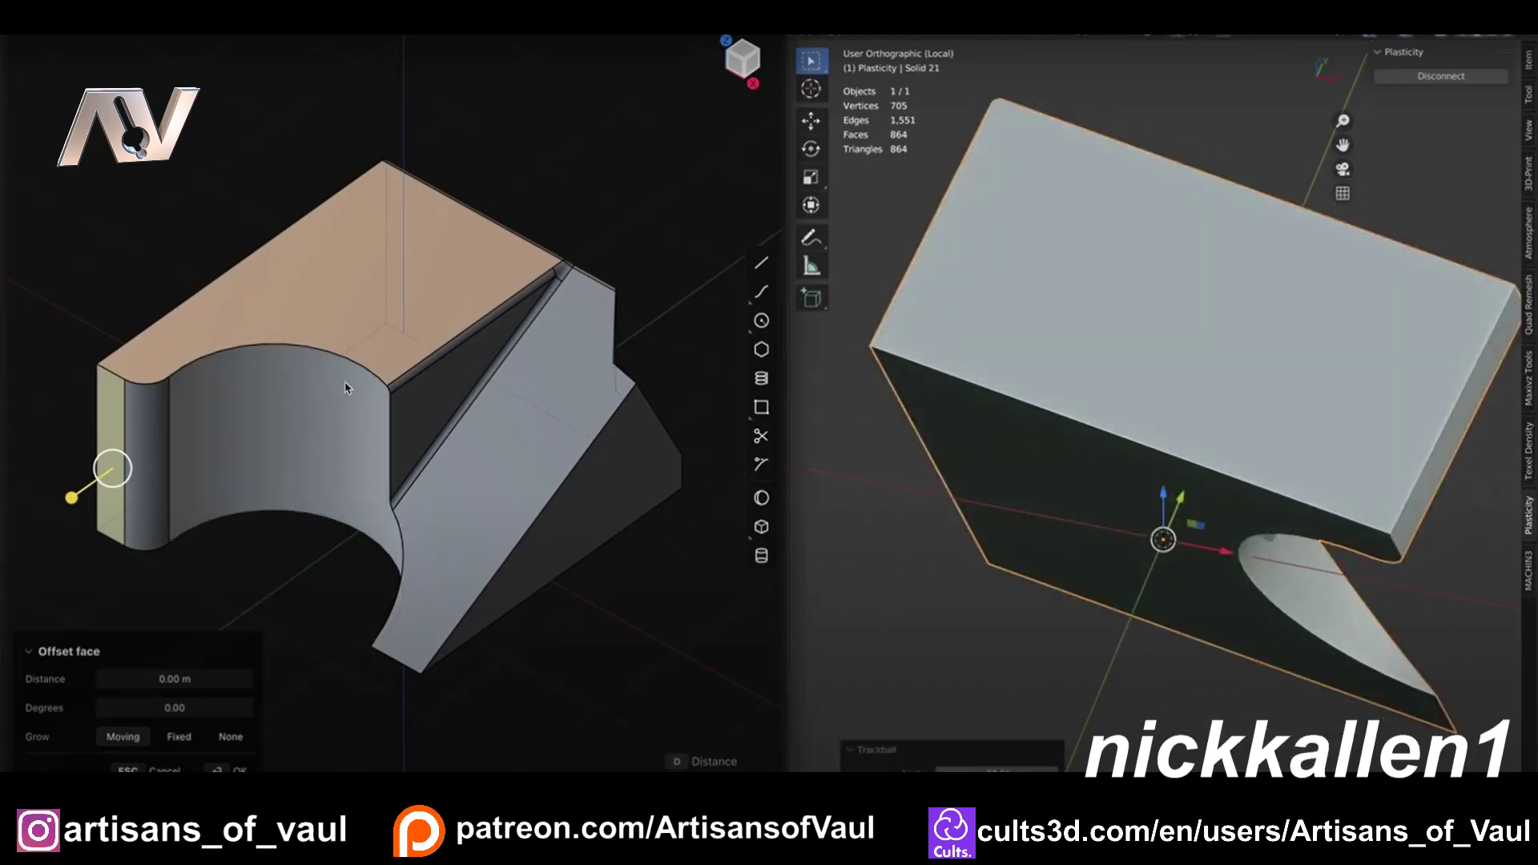
{"action": "middle_click_drag", "start_coordinate": [1210, 588], "coordinate": [1073, 523]}
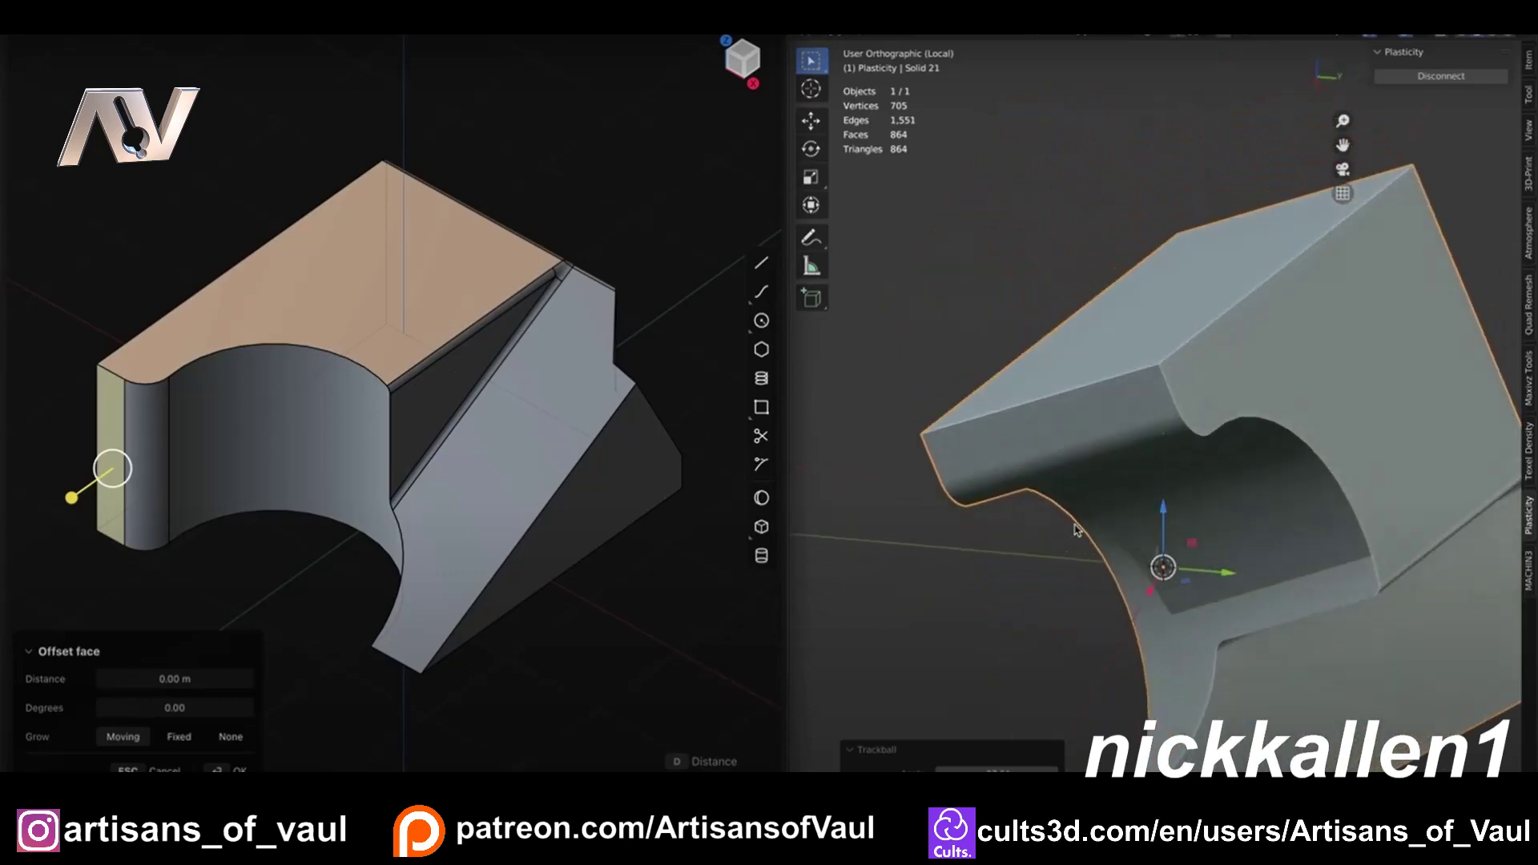
Step: Switch back to Plasticity and fillet the edges along the rim of the block's curved cutout
{"action": "left_click", "coordinate": [344, 354]}
{"action": "key", "text": "f"}
{"action": "left_click", "coordinate": [367, 321]}
{"action": "key", "text": "Return"}
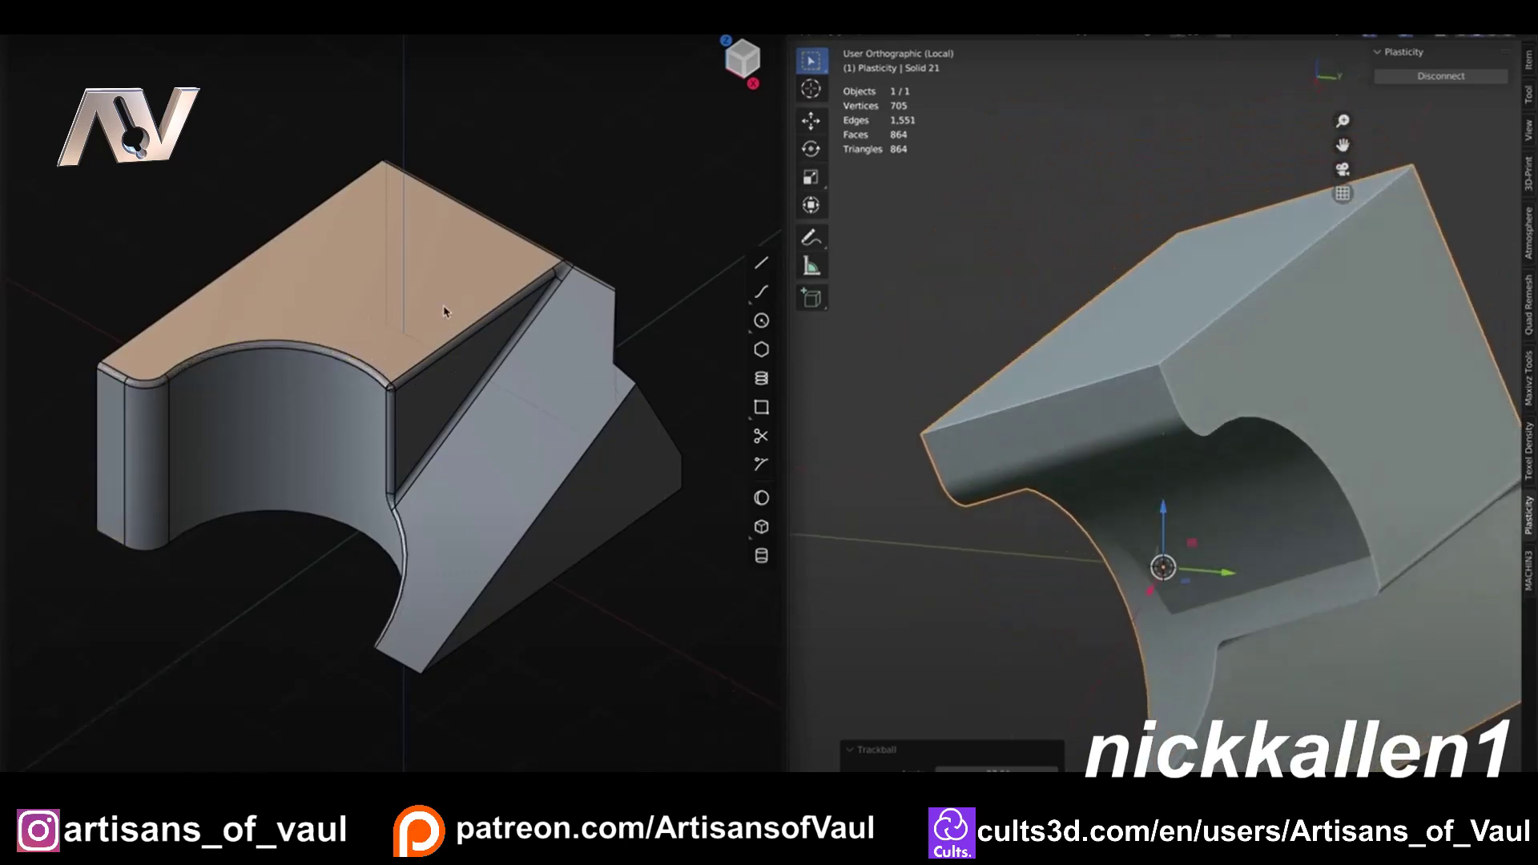
{"action": "middle_click_drag", "start_coordinate": [1084, 448], "coordinate": [1057, 414]}
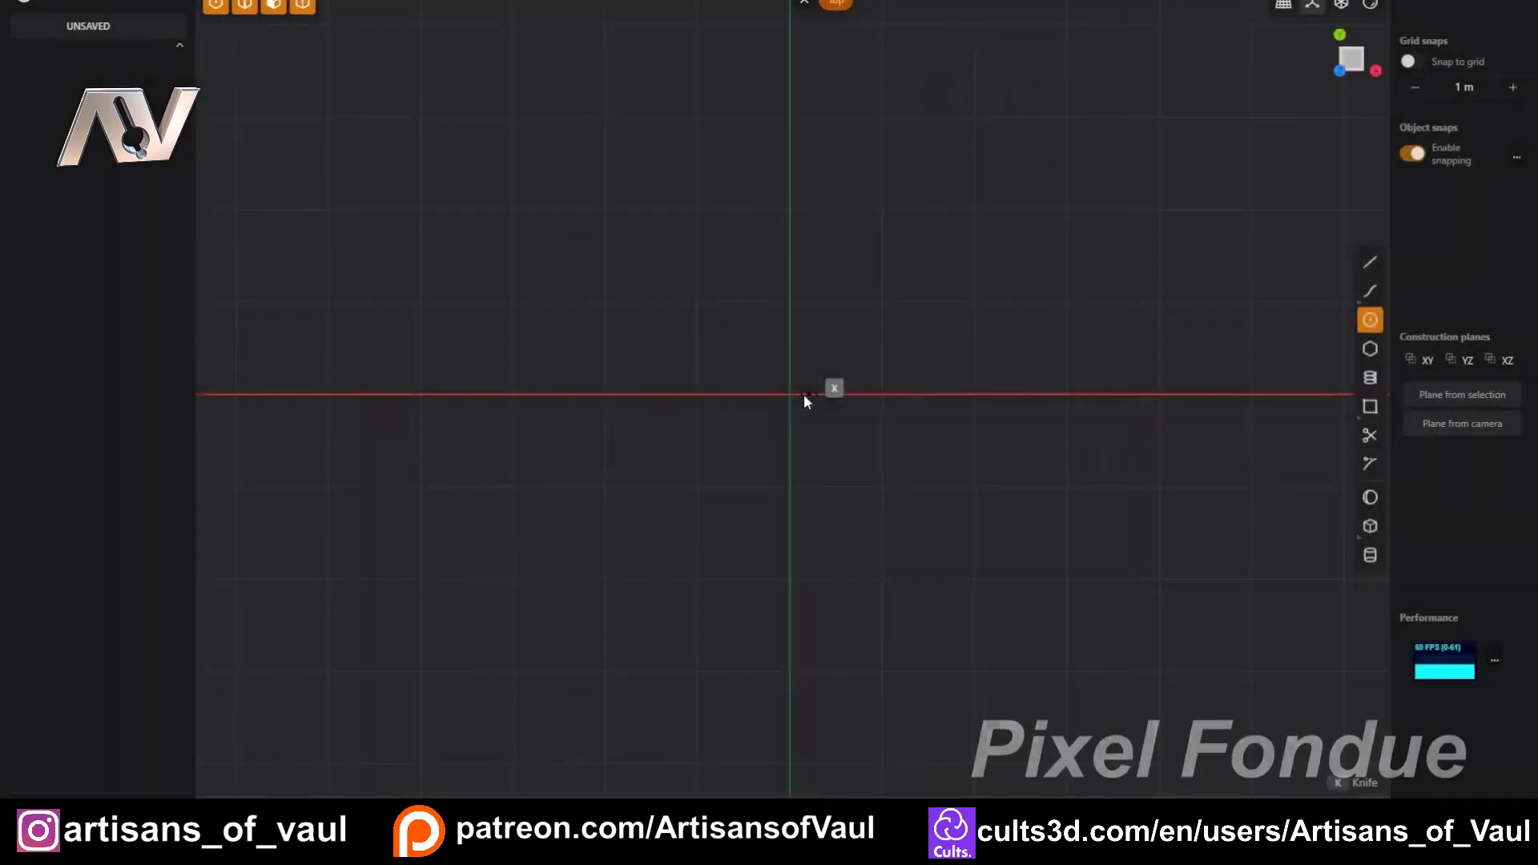
Step: Draw a circle about 3.64 m in diameter at the origin and one of about 0.93 m radius below it on the Y axis
{"action": "left_click", "coordinate": [804, 393]}
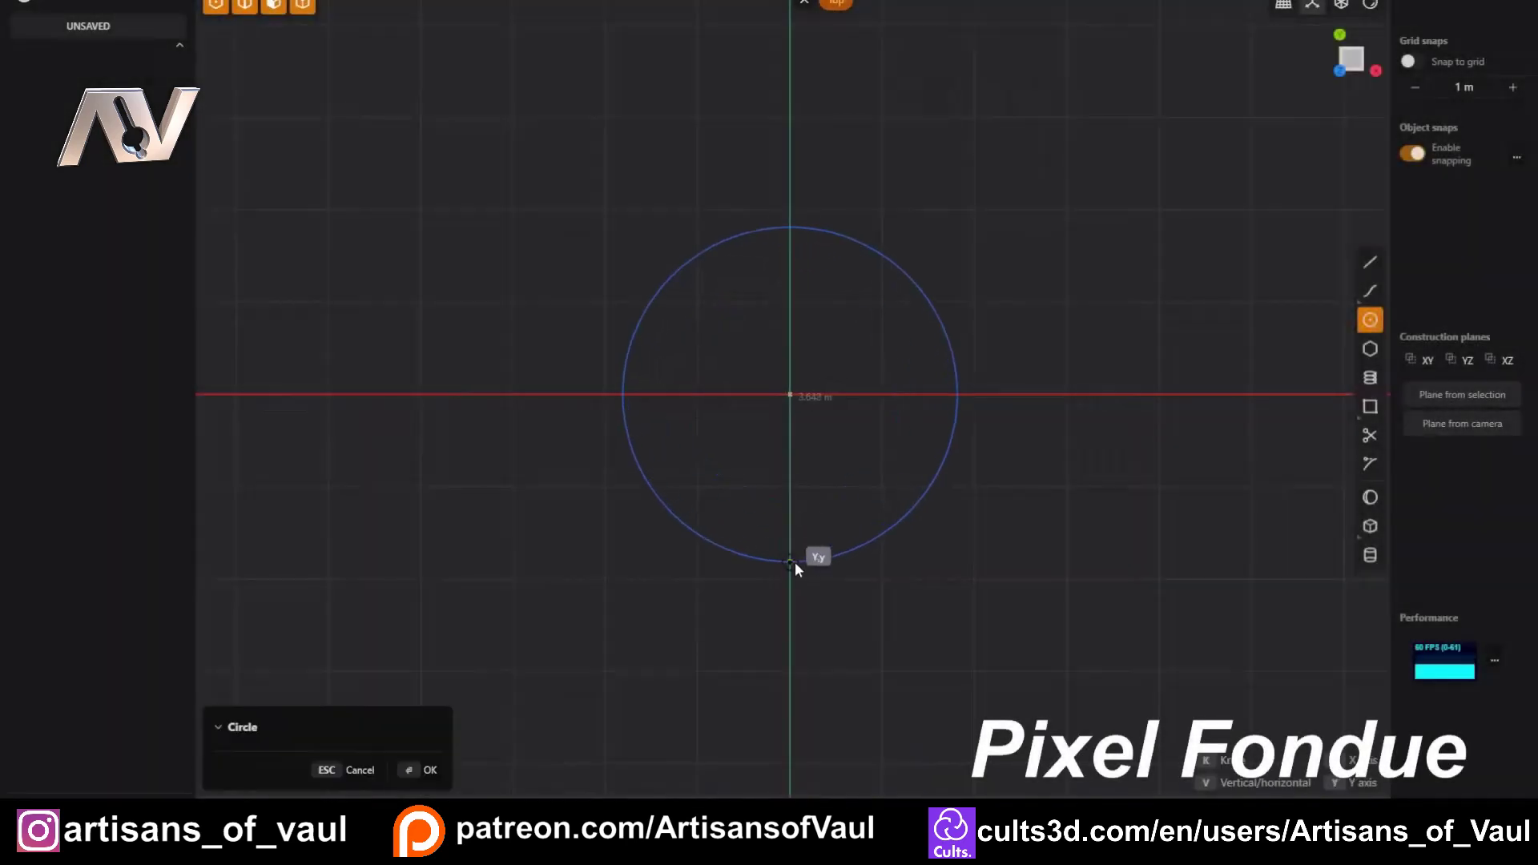
{"action": "left_click", "coordinate": [794, 561]}
{"action": "key", "text": "Return"}
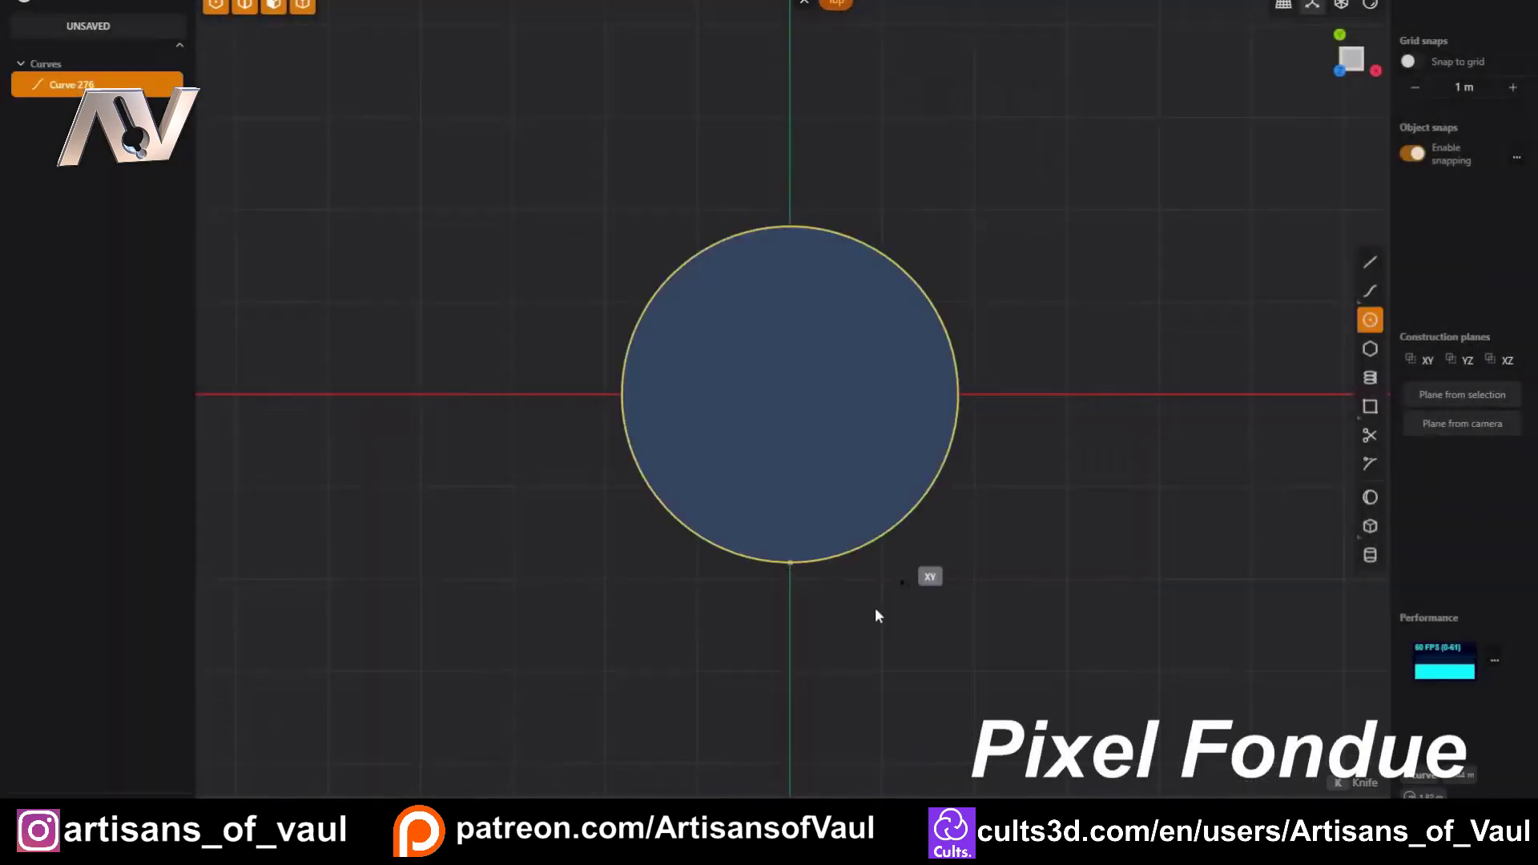
{"action": "left_click", "coordinate": [791, 696]}
{"action": "left_click", "coordinate": [800, 782]}
{"action": "key", "text": "Return"}
Step: Create a 360-degree radial array of the small circle around the origin with 6 instances
{"action": "scroll", "coordinate": [920, 631], "scroll_direction": "down", "scroll_amount": 3}
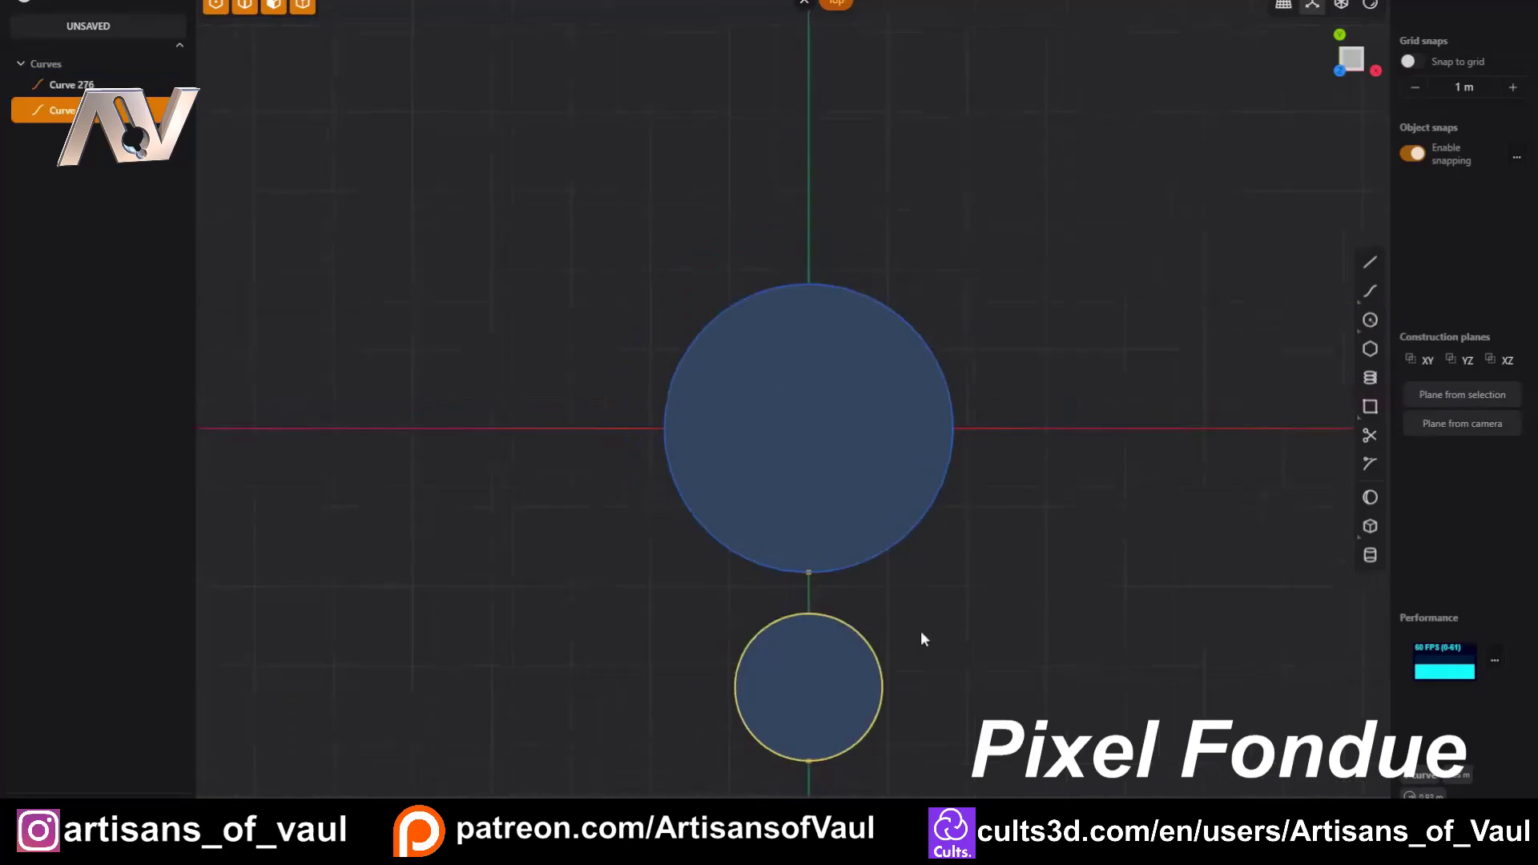
{"action": "middle_click_drag", "start_coordinate": [920, 631], "coordinate": [892, 528], "text": "shift"}
{"action": "key", "text": "alt+r"}
{"action": "left_click", "coordinate": [786, 325]}
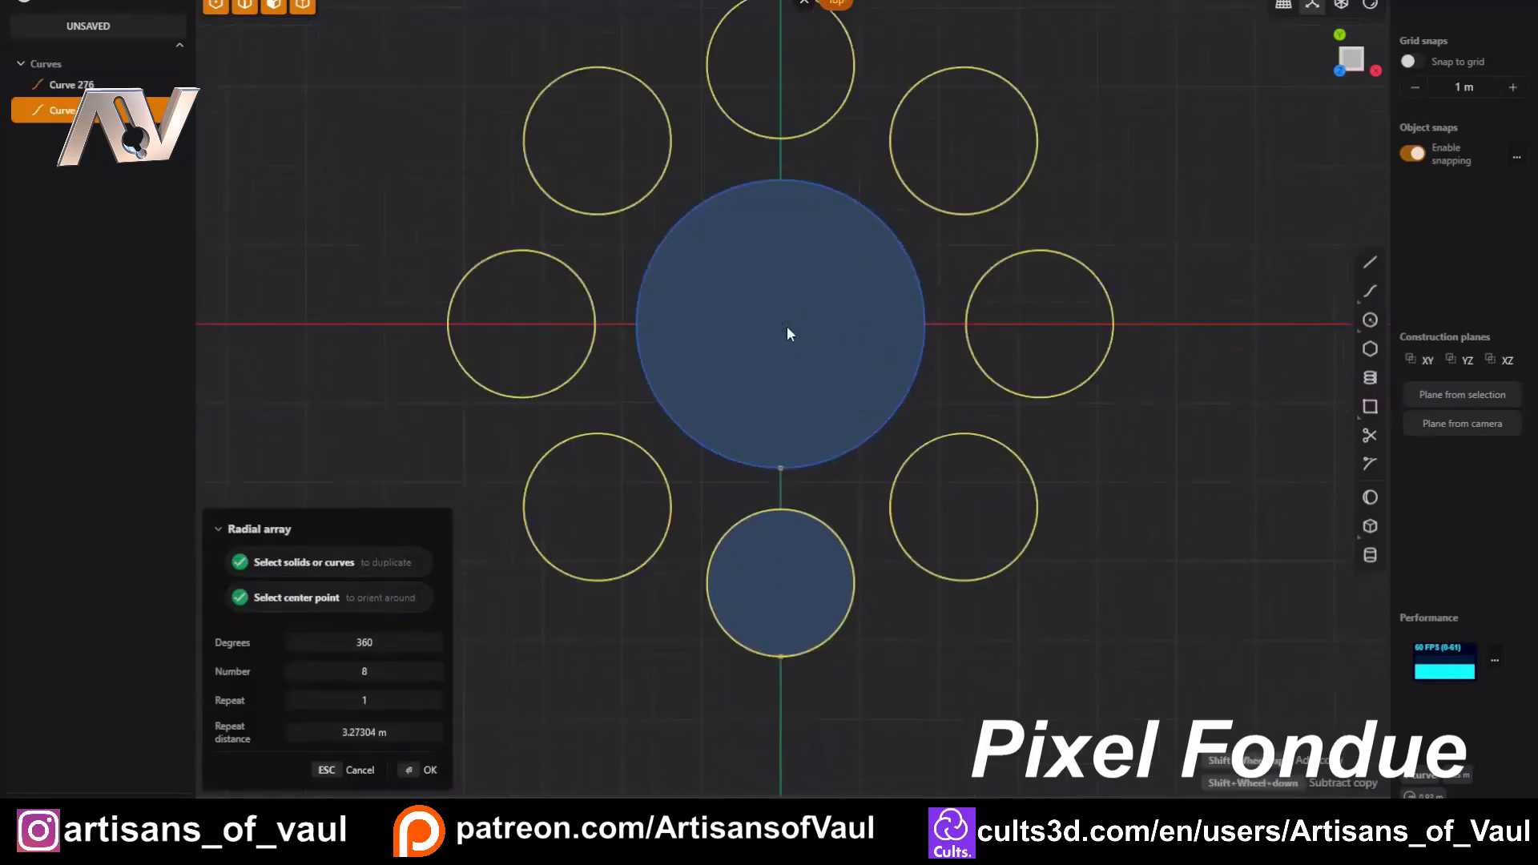
{"action": "key", "text": "Return"}
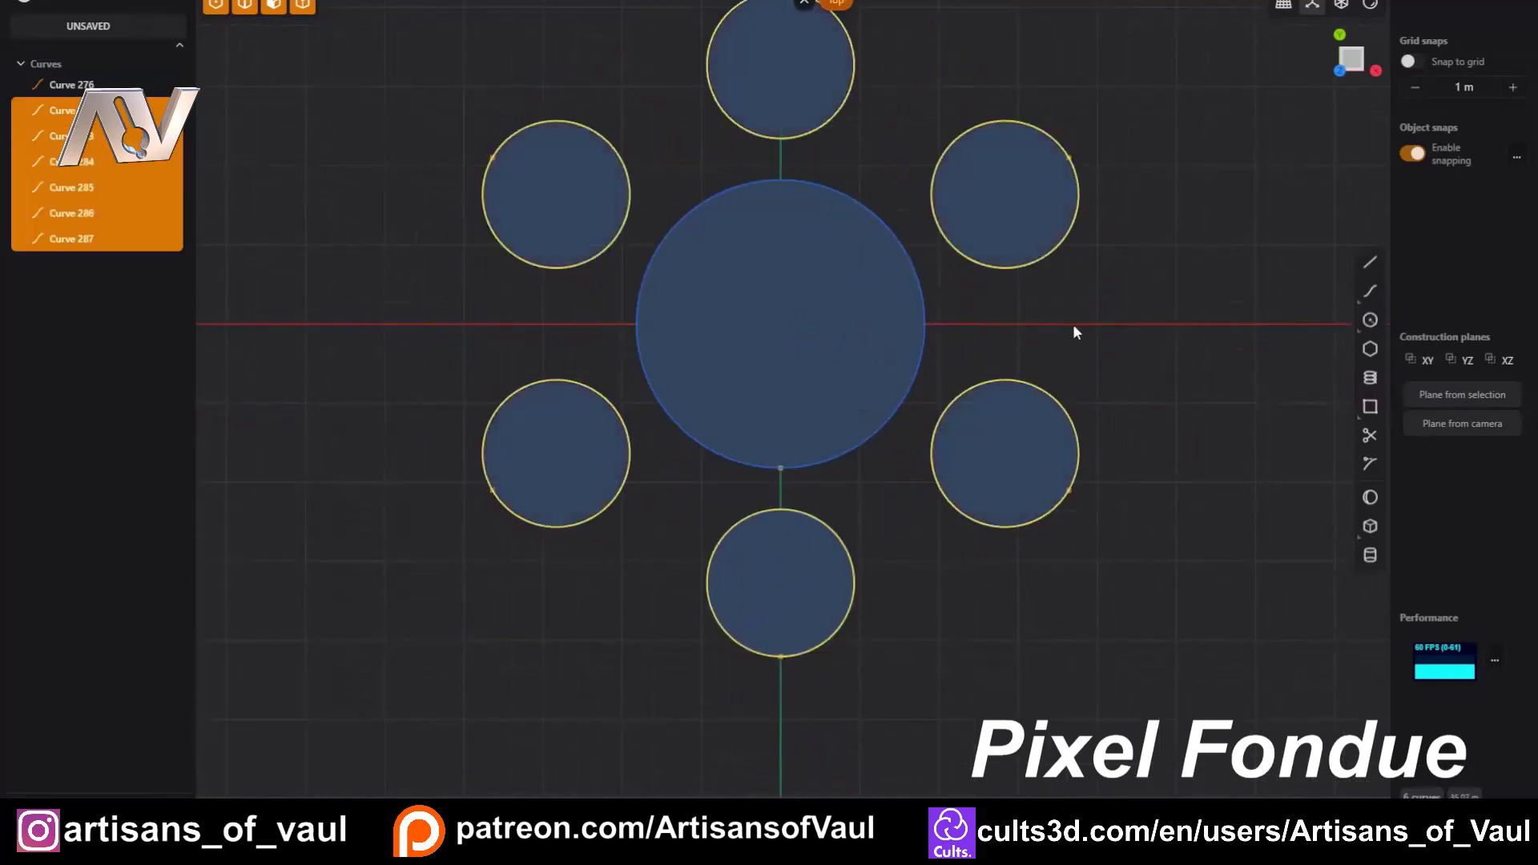
Step: Offset all six small circles inward to create concentric inner circles about half their size
{"action": "left_click", "coordinate": [1037, 196]}
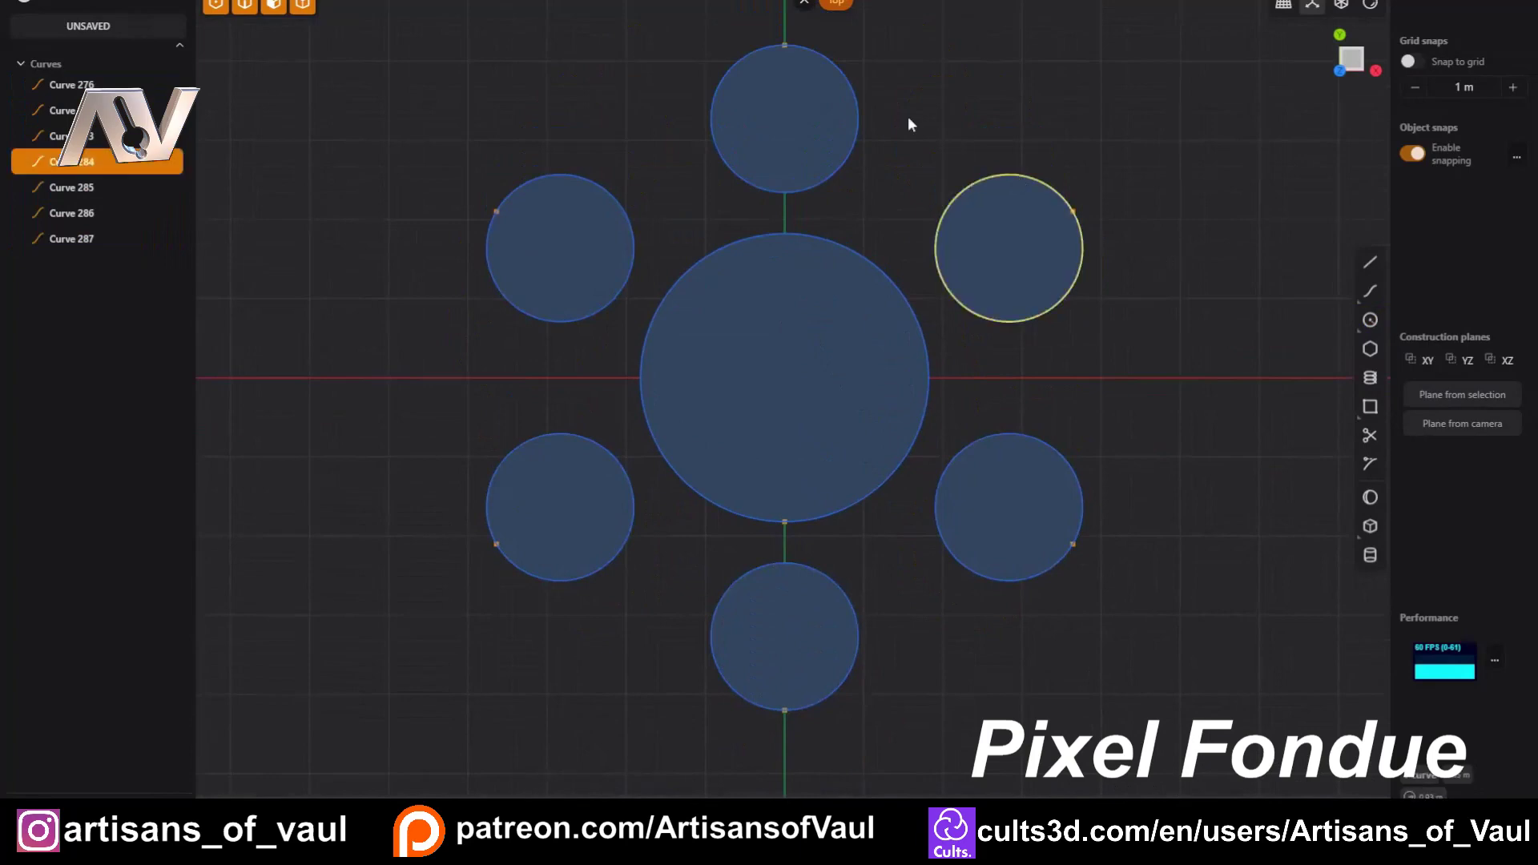
{"action": "left_click", "coordinate": [801, 152]}
{"action": "left_click", "coordinate": [619, 248]}
{"action": "left_click", "coordinate": [612, 454]}
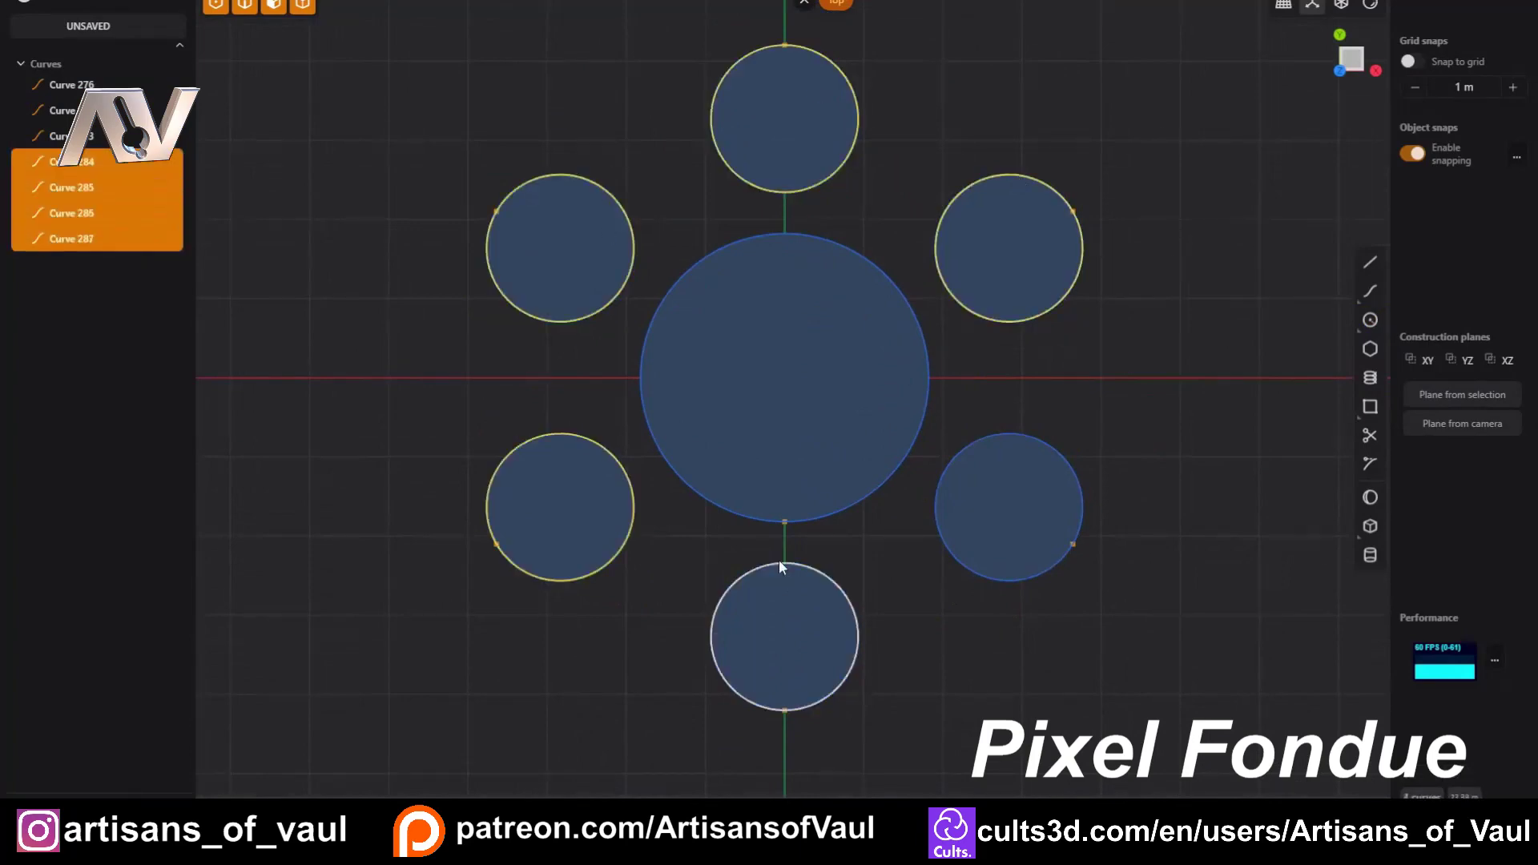
{"action": "left_click", "coordinate": [965, 457]}
{"action": "key", "text": "o"}
{"action": "key", "text": "Return"}
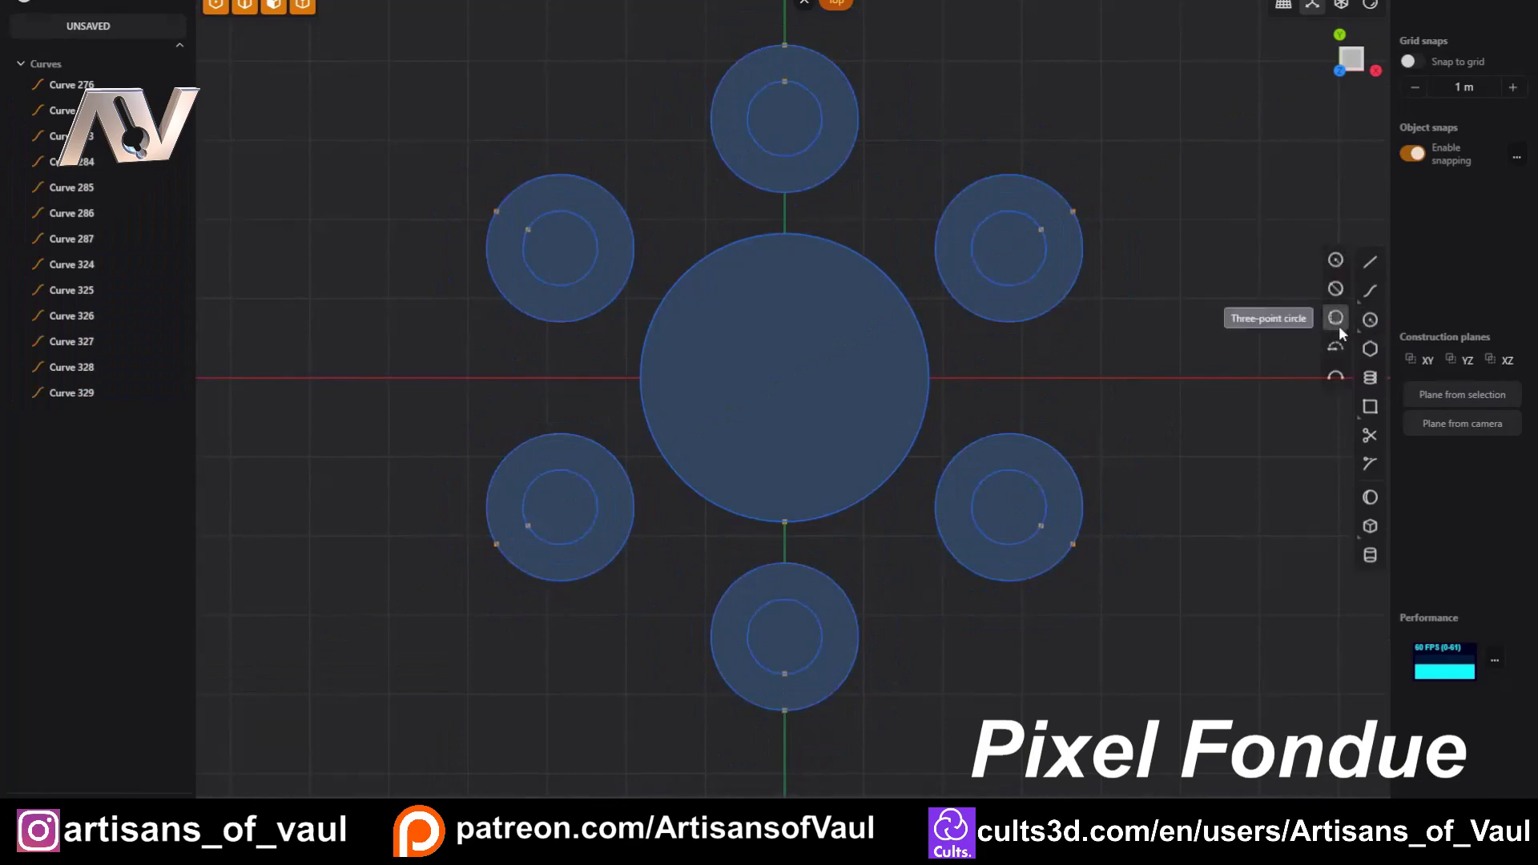
Step: Draw a three-point circle of about 1.58 m radius tangent to the outsides of the two left-hand small circles
{"action": "left_click", "coordinate": [1339, 325]}
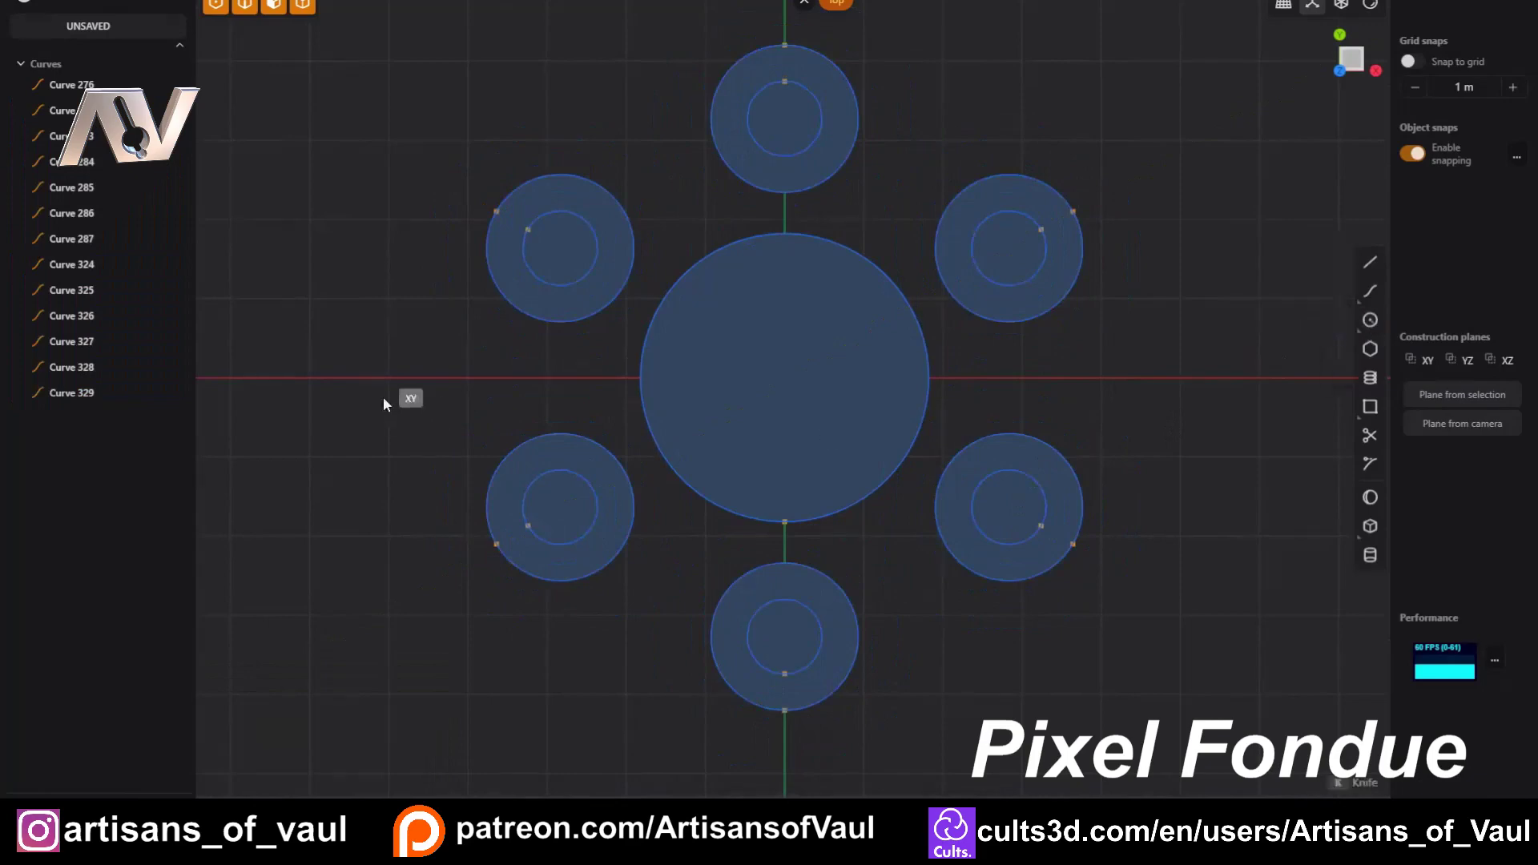
{"action": "left_click", "coordinate": [501, 304]}
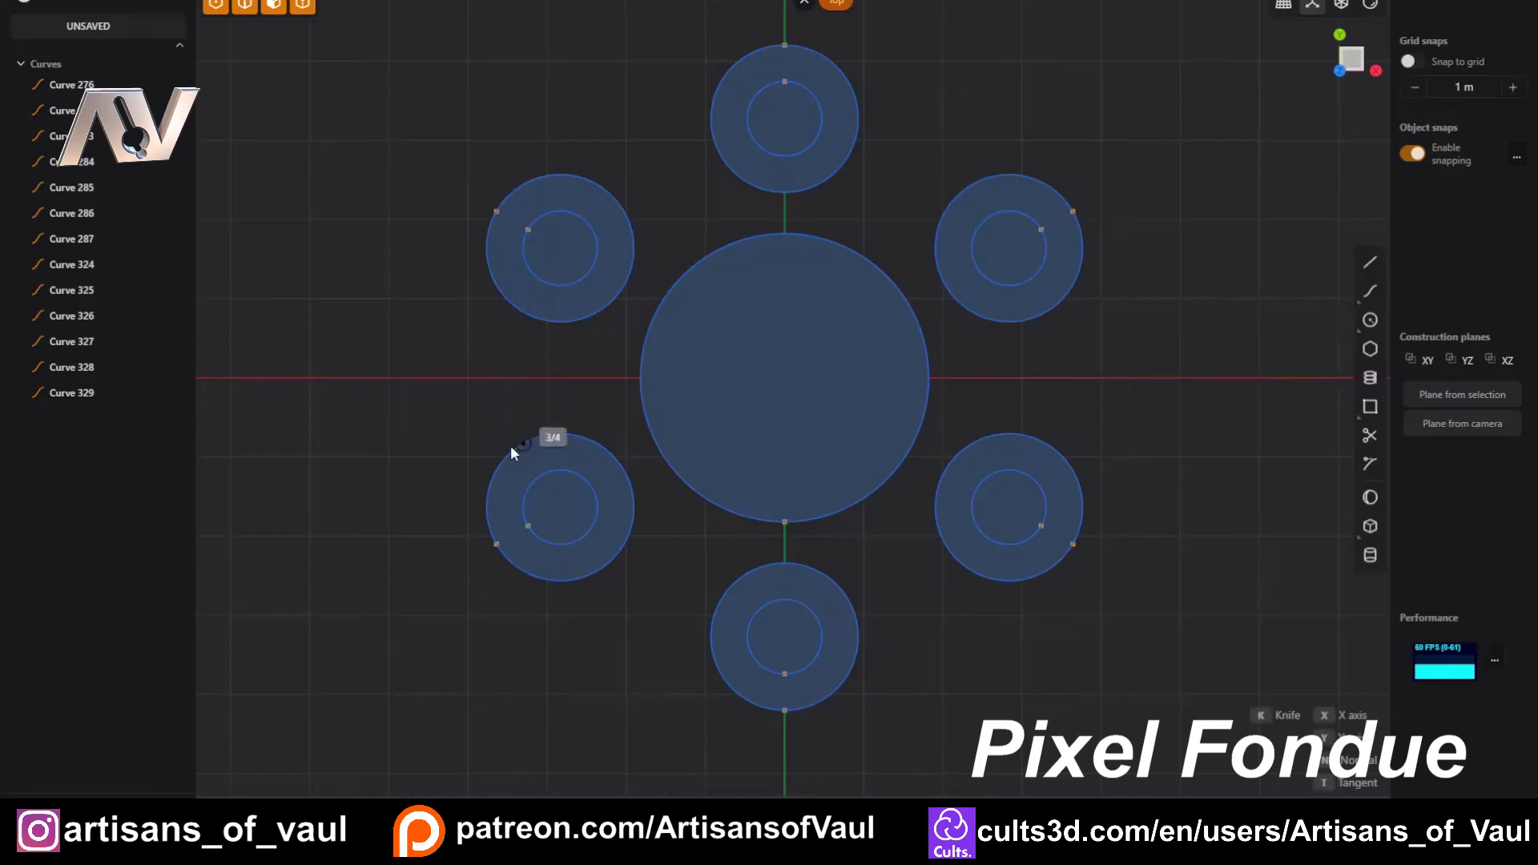
{"action": "left_click", "coordinate": [505, 455]}
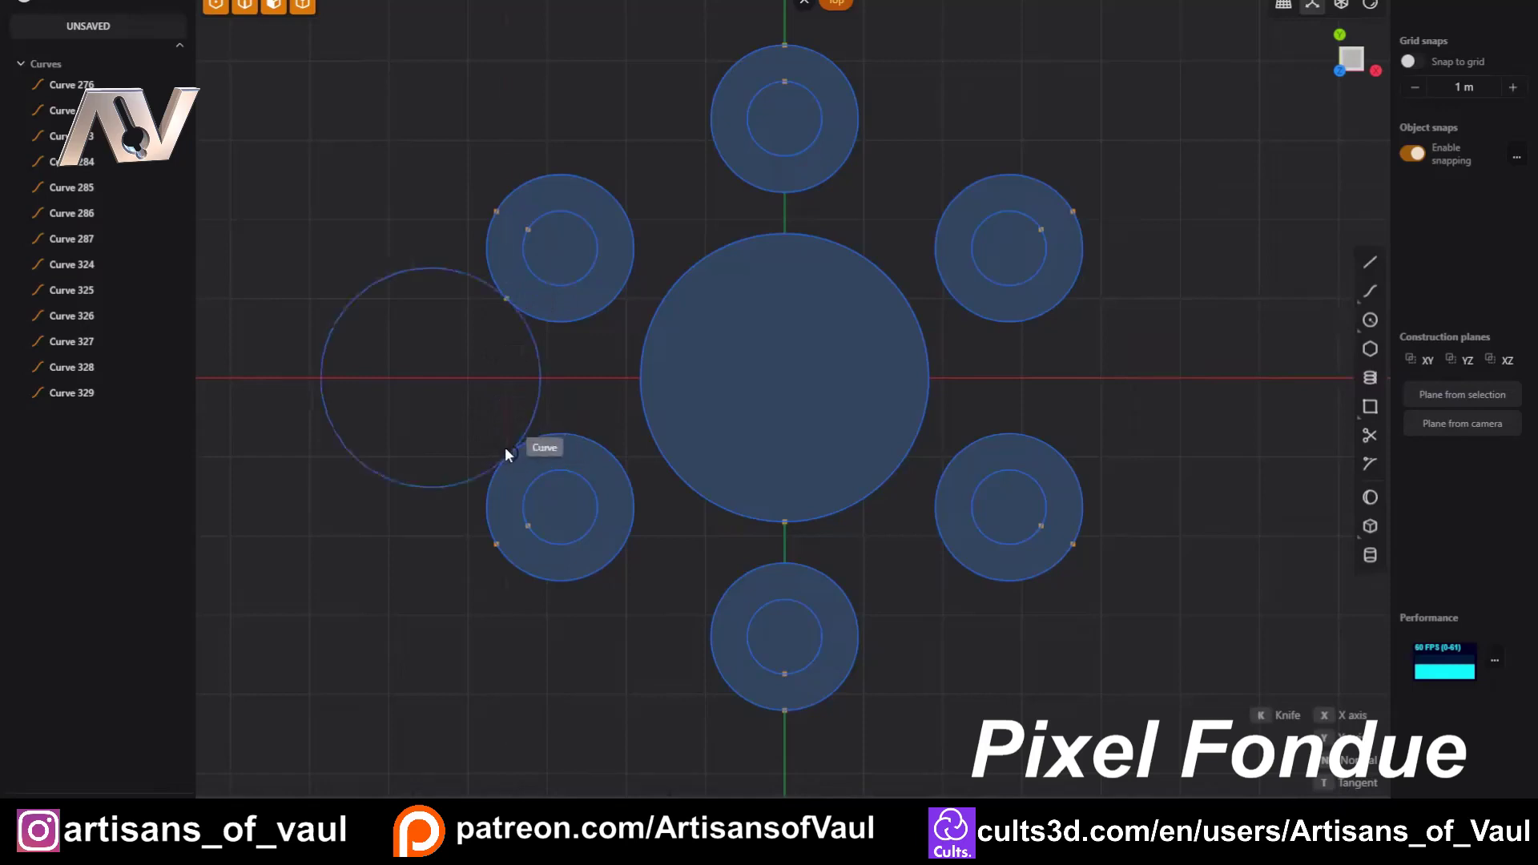
{"action": "left_click", "coordinate": [287, 387]}
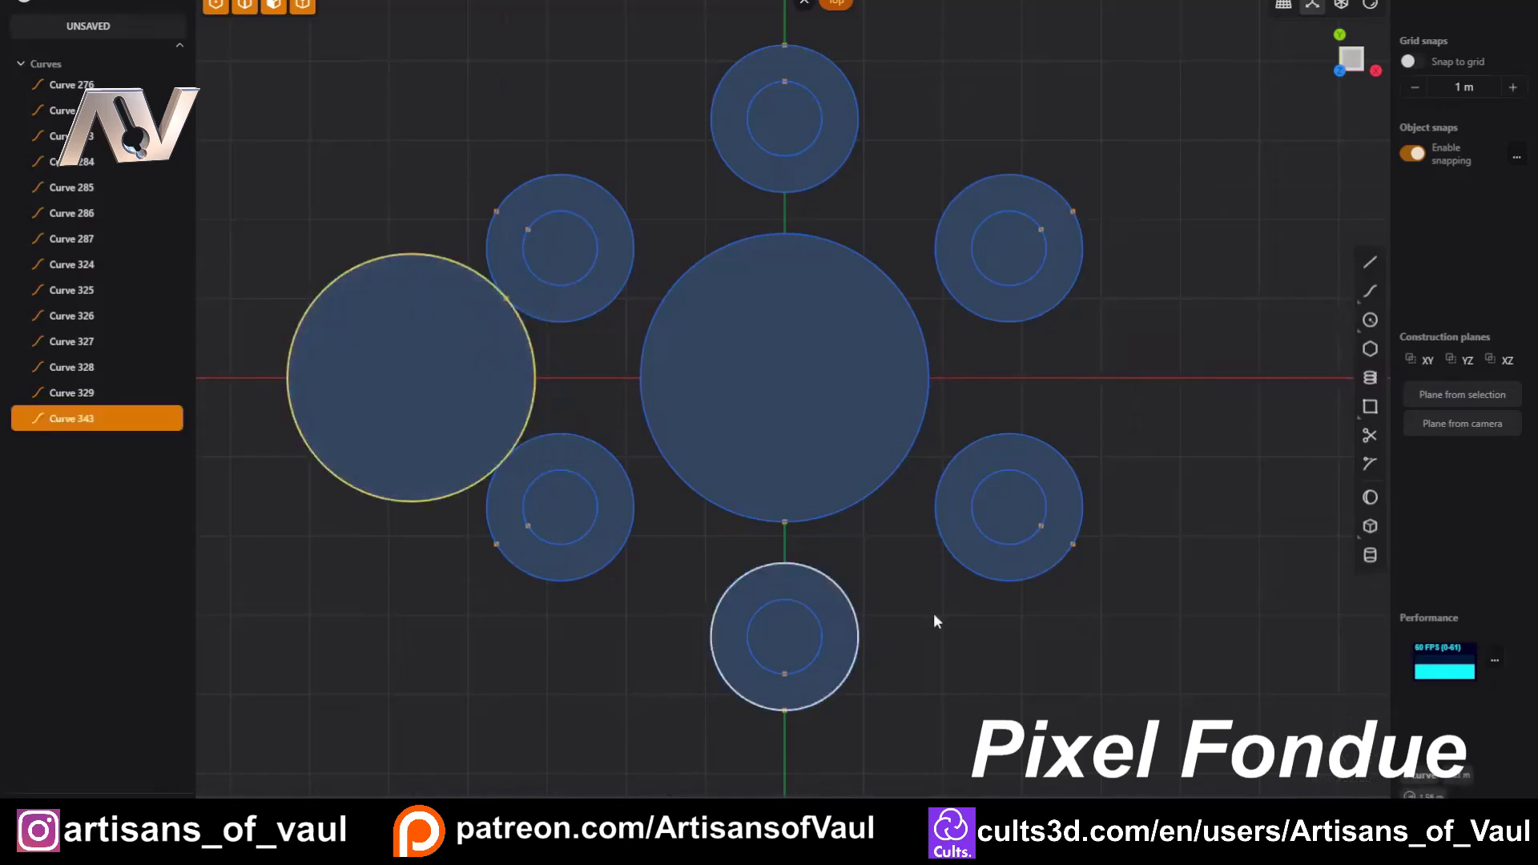
Step: Create a 360-degree radial array of the tangent circle around the origin with 6 instances
{"action": "left_click", "coordinate": [1198, 810]}
{"action": "left_click", "coordinate": [777, 372]}
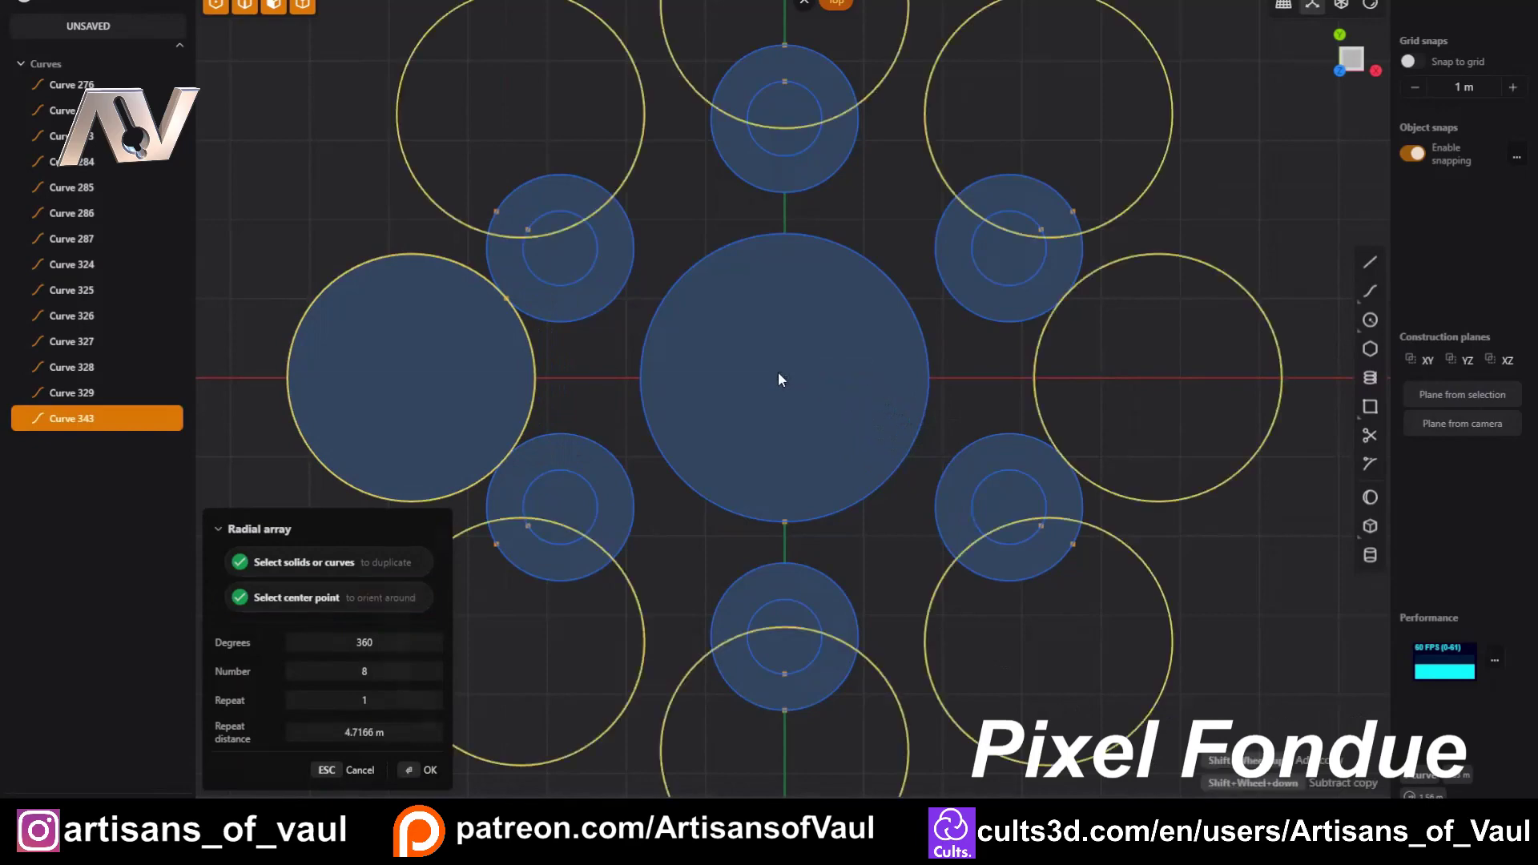
{"action": "scroll", "coordinate": [776, 372], "scroll_direction": "down", "scroll_amount": 2, "text": "shift"}
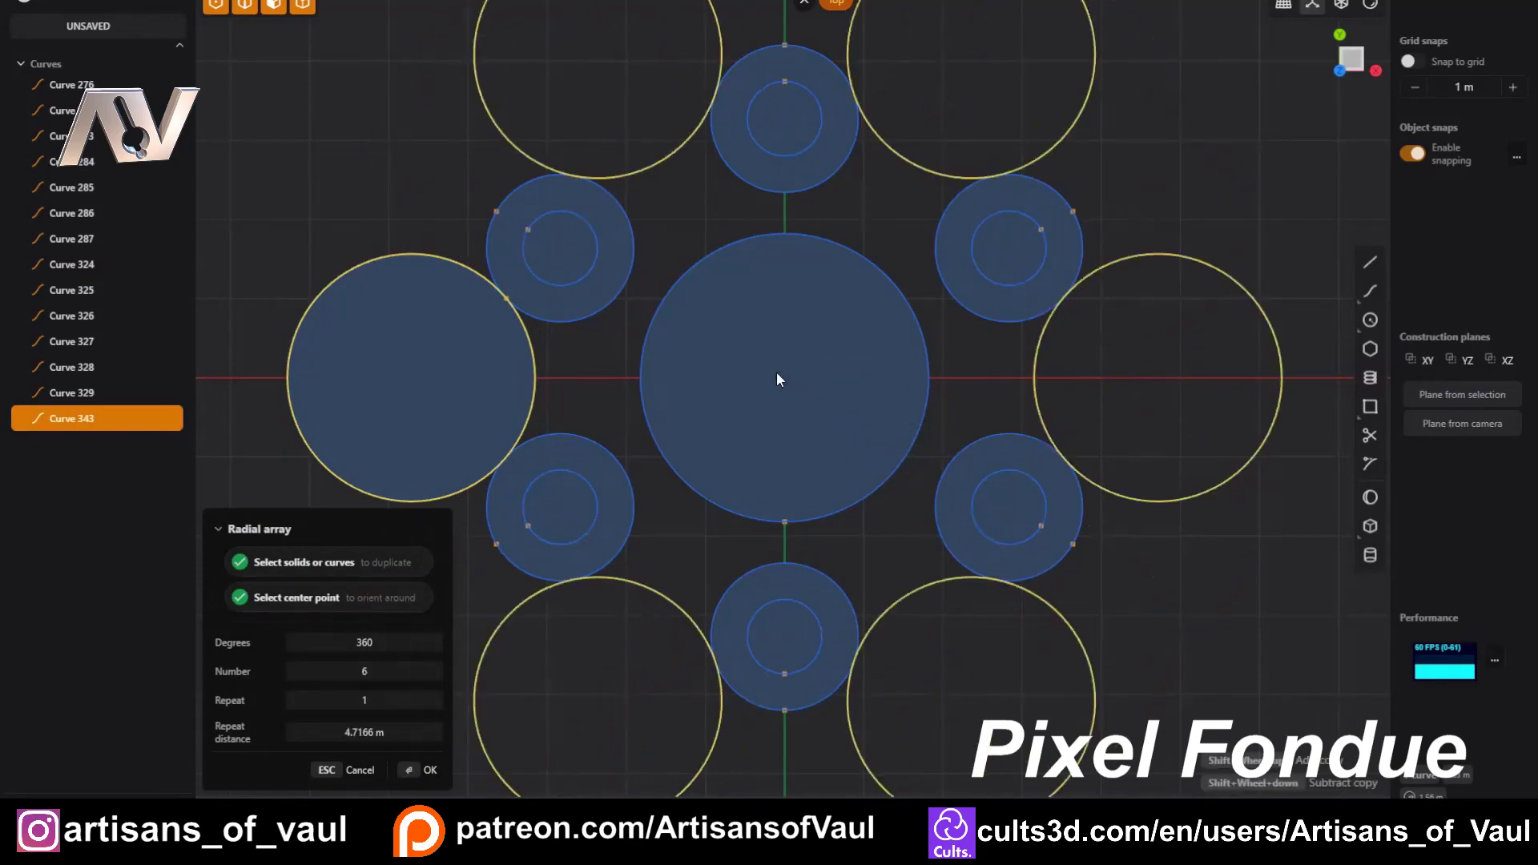
{"action": "right_click", "coordinate": [1211, 184]}
{"action": "left_click", "coordinate": [1232, 138]}
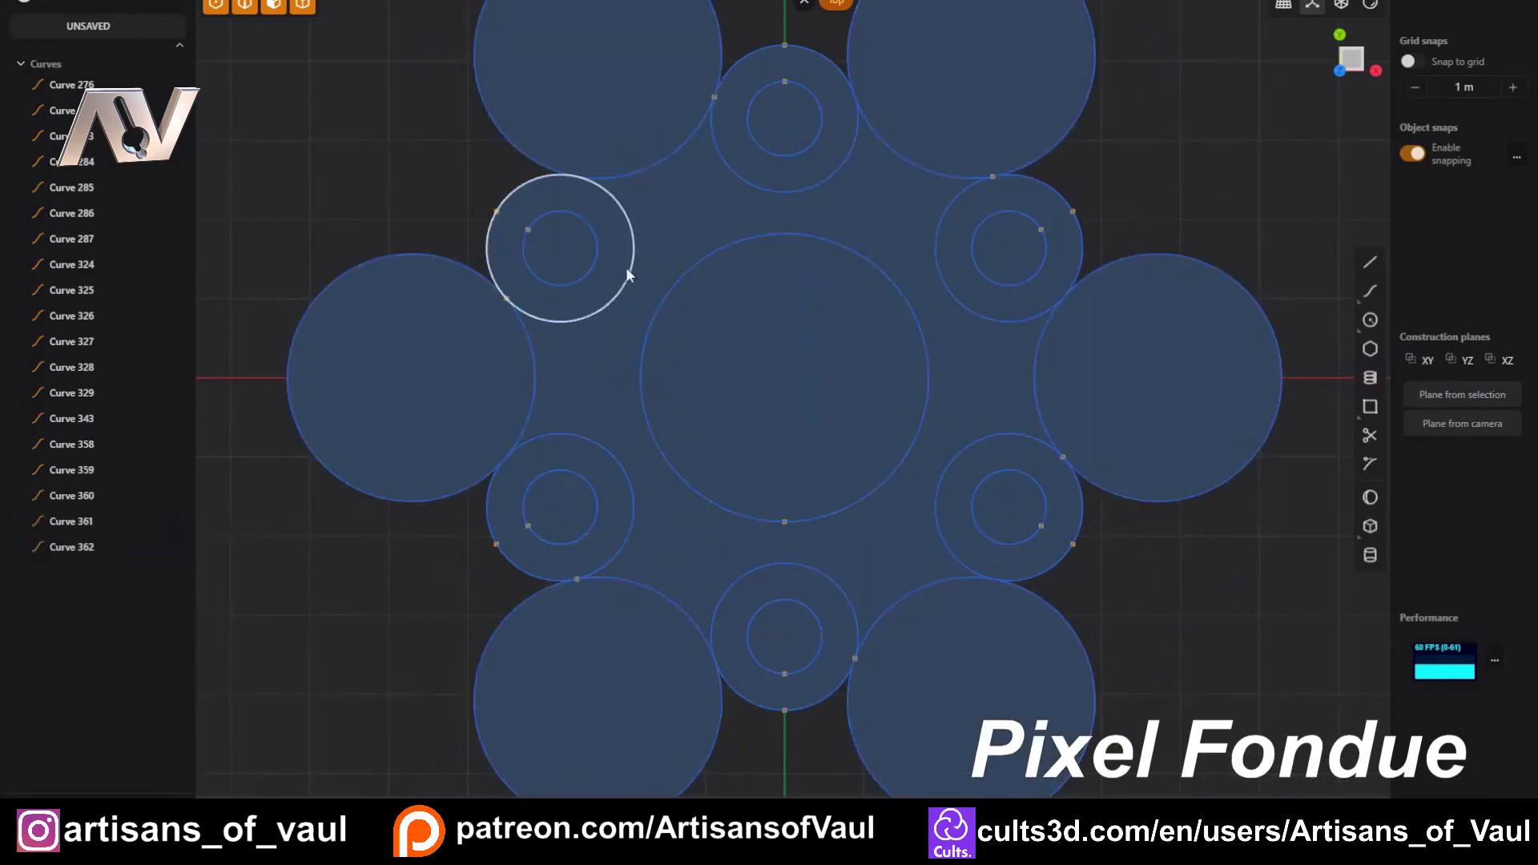
Step: Extrude the six ring regions and the connecting body region about 1.42 m, leaving the holes open, and hide the sketch curves
{"action": "left_click", "coordinate": [618, 263]}
{"action": "left_click", "coordinate": [772, 177], "text": "shift"}
{"action": "left_click", "coordinate": [943, 233]}
{"action": "left_click", "coordinate": [968, 463]}
{"action": "left_click", "coordinate": [824, 601]}
{"action": "left_click", "coordinate": [615, 515]}
{"action": "left_click", "coordinate": [603, 377]}
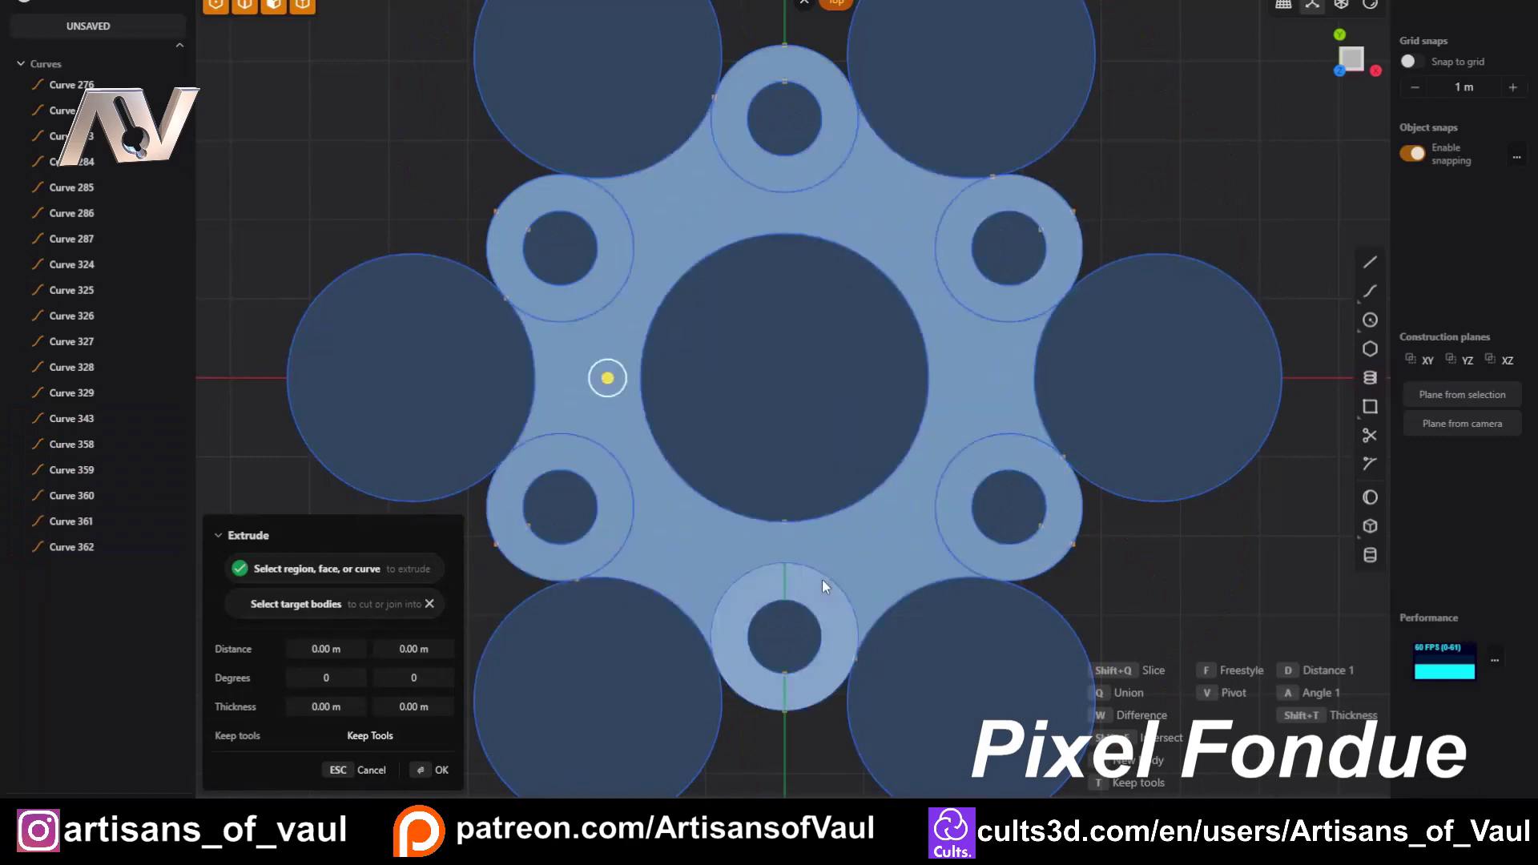
{"action": "middle_click_drag", "start_coordinate": [822, 579], "coordinate": [780, 315]}
{"action": "left_click_drag", "start_coordinate": [781, 315], "coordinate": [1128, 224]}
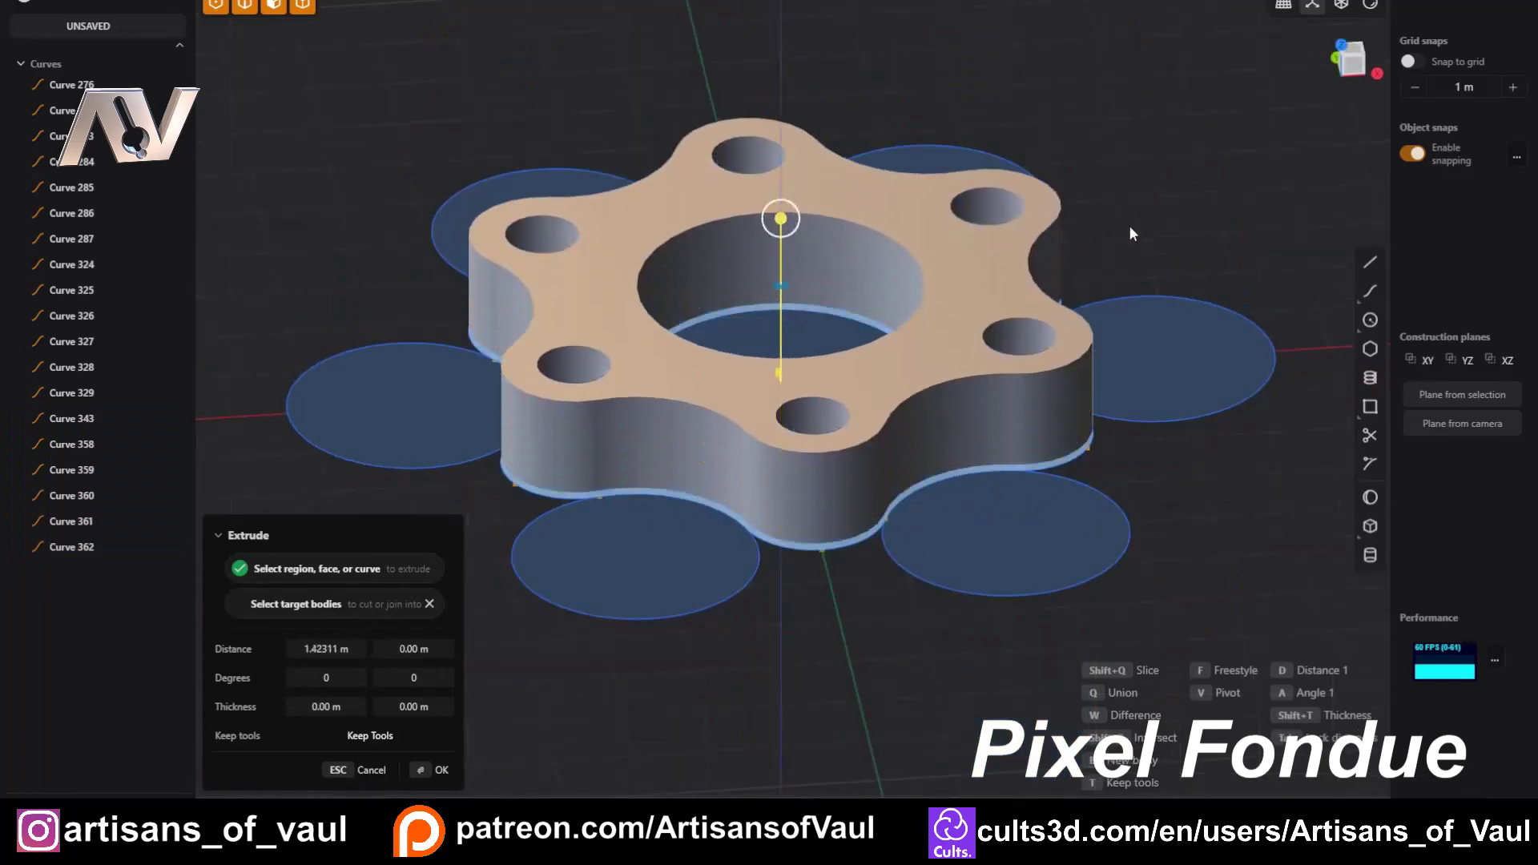
{"action": "key", "text": "Return"}
{"action": "key", "text": "h"}
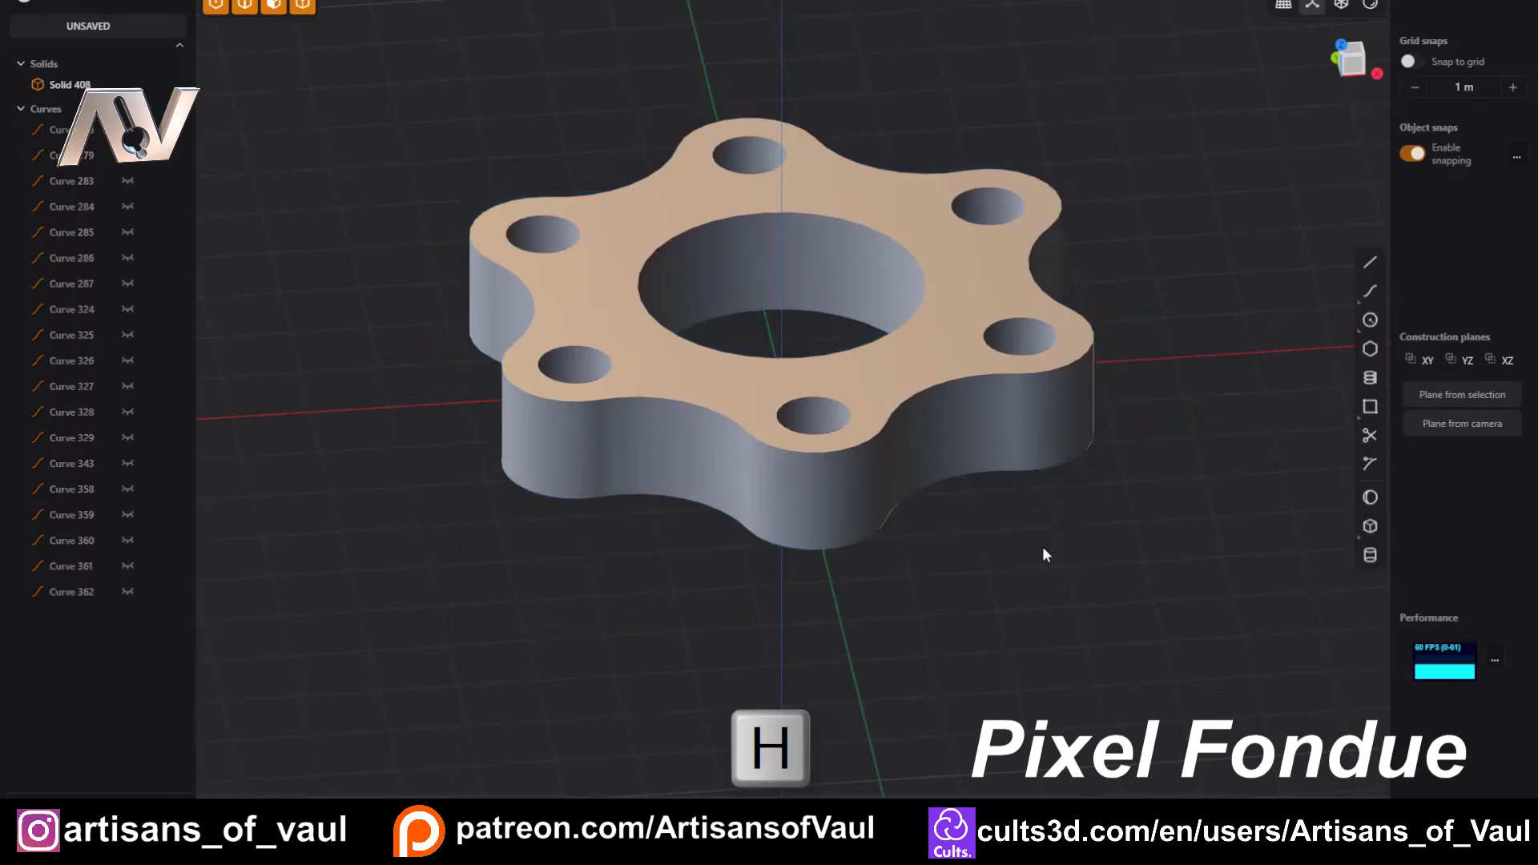
Step: Fillet all edges of the extruded six-lobed plate with a small radius
{"action": "middle_click_drag", "start_coordinate": [1044, 549], "coordinate": [1083, 604]}
{"action": "key", "text": "2"}
{"action": "left_click_drag", "start_coordinate": [1188, 635], "coordinate": [458, 74]}
{"action": "key", "text": "b"}
{"action": "left_click_drag", "start_coordinate": [512, 430], "coordinate": [1174, 276]}
{"action": "key", "text": "Return"}
{"action": "middle_click_drag", "start_coordinate": [1108, 320], "coordinate": [1191, 275]}
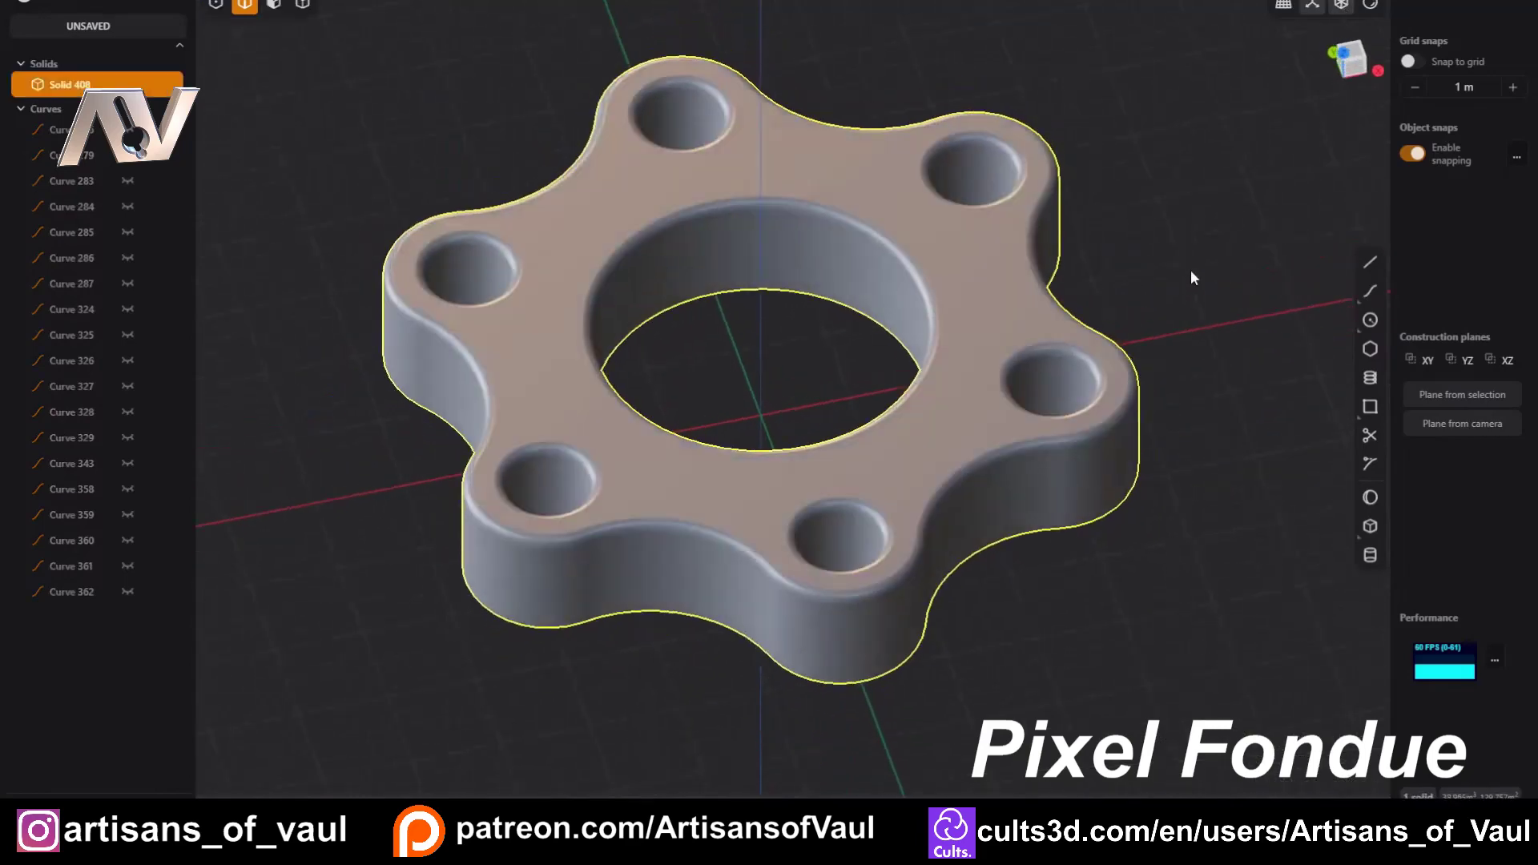
{"action": "left_click", "coordinate": [1369, 4]}
{"action": "left_click", "coordinate": [1306, 72]}
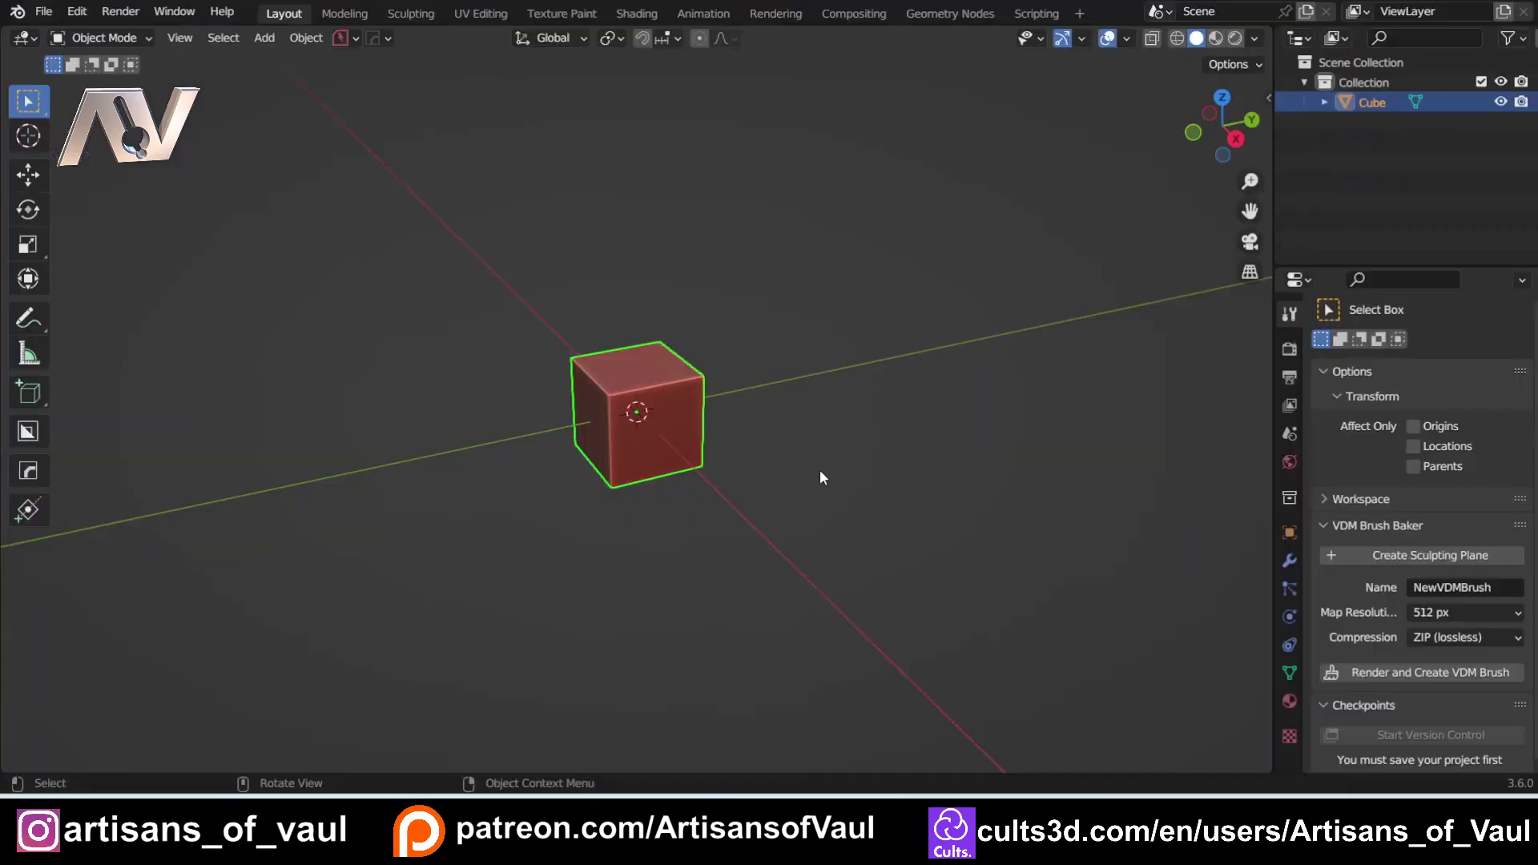
Step: Switch to Blender, enlarge the default cube, and add a second cube overlapping its upper front edge
{"action": "key", "text": "s"}
{"action": "left_click", "coordinate": [1145, 543]}
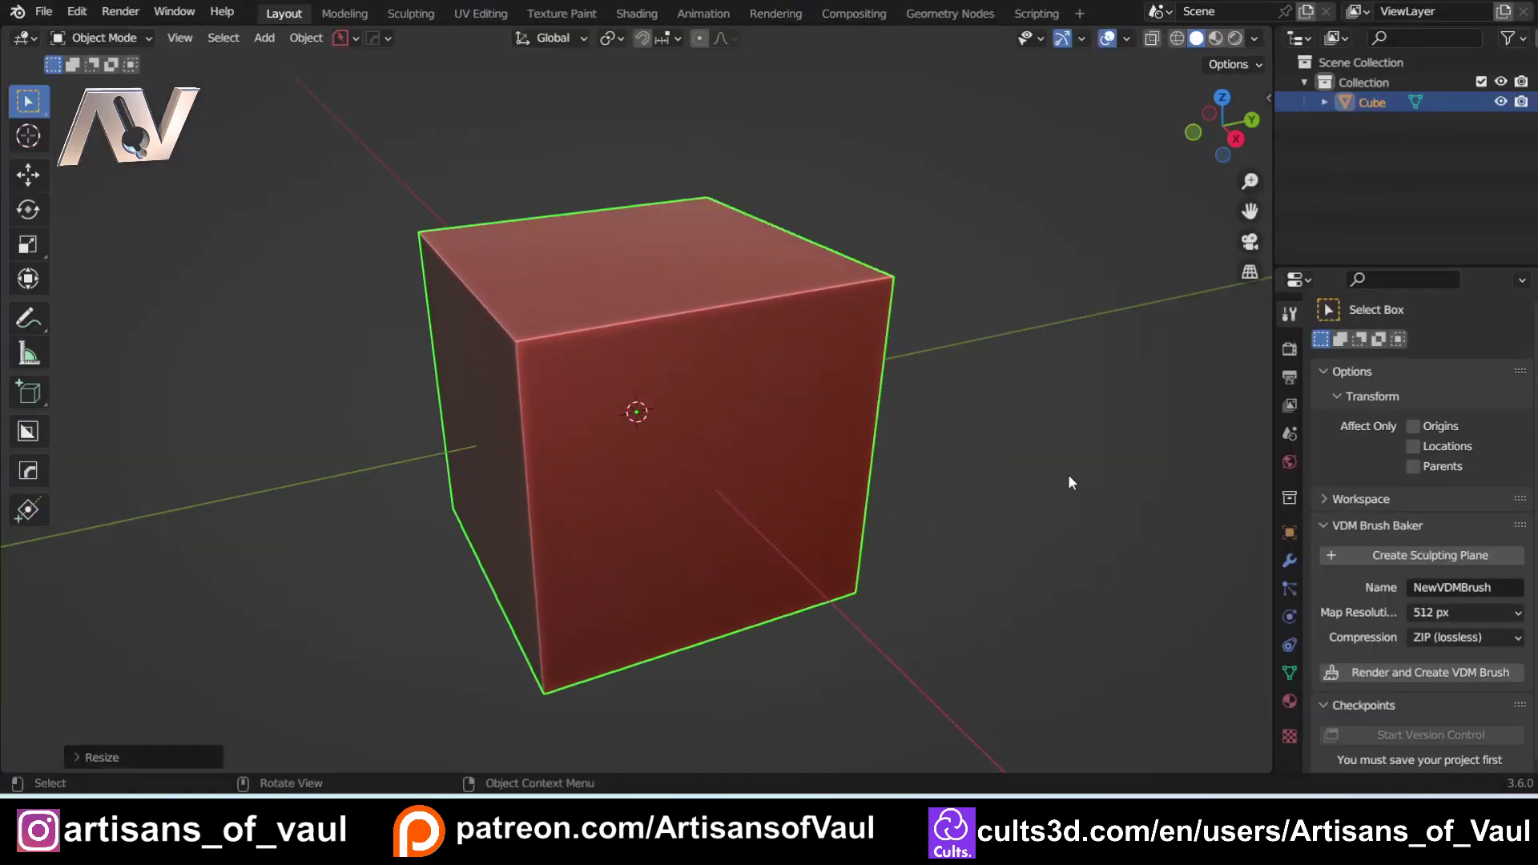
{"action": "key", "text": "shift+a"}
{"action": "mouse_move", "coordinate": [983, 362]}
{"action": "left_click", "coordinate": [1105, 406]}
{"action": "middle_click_drag", "start_coordinate": [1105, 407], "coordinate": [953, 418]}
{"action": "key", "text": "g"}
{"action": "left_click", "coordinate": [1135, 261]}
{"action": "middle_click_drag", "start_coordinate": [1022, 281], "coordinate": [661, 548]}
{"action": "scroll", "coordinate": [752, 514], "scroll_direction": "up", "scroll_amount": 2}
{"action": "middle_click_drag", "start_coordinate": [829, 482], "coordinate": [767, 592], "text": "shift"}
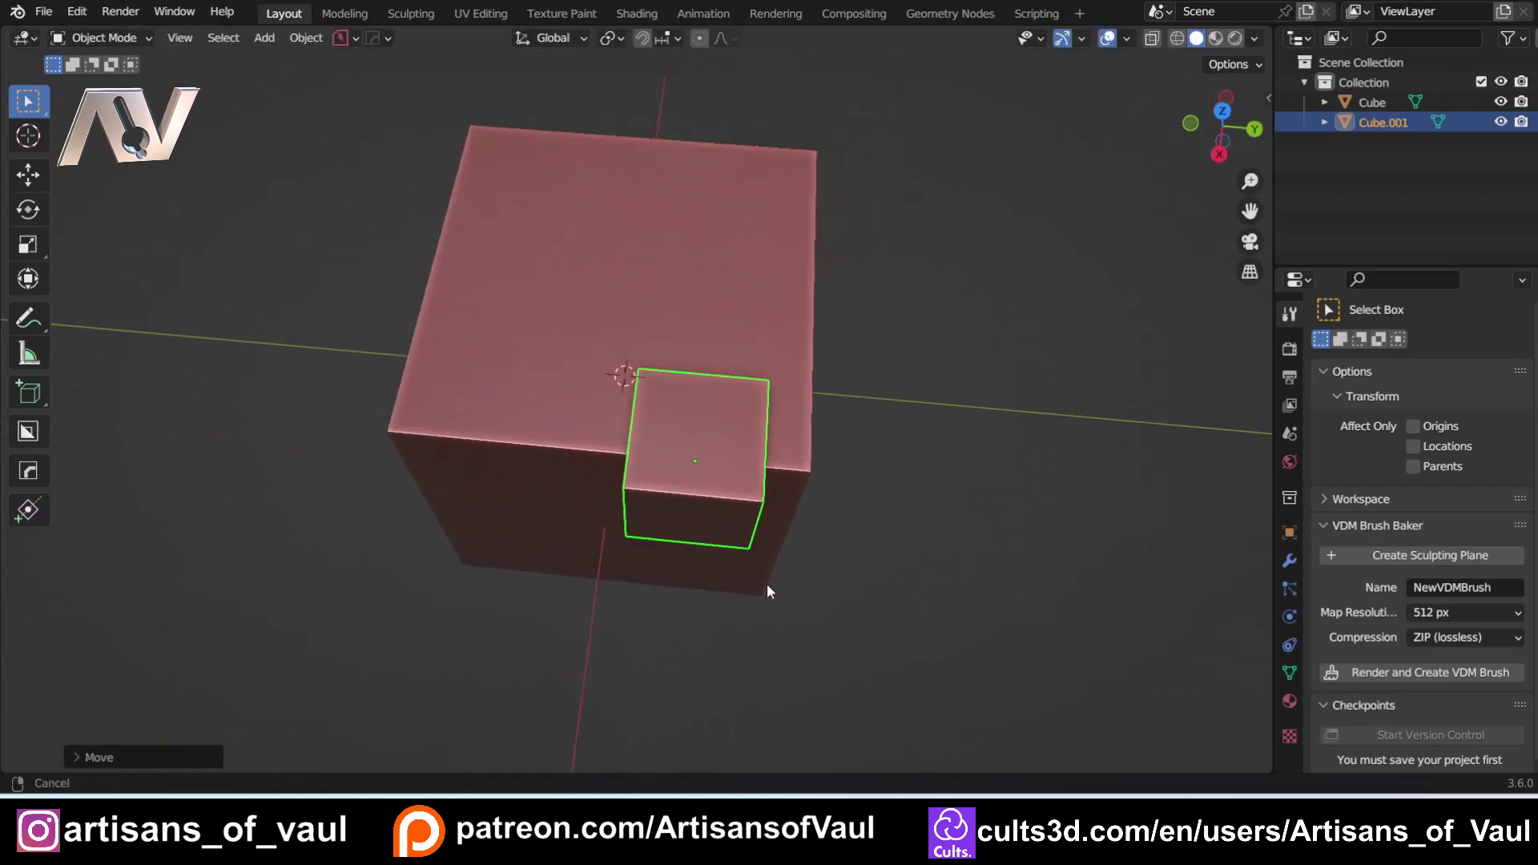
Step: Cut the small cube out of the large cube with a Boolean difference
{"action": "left_click", "coordinate": [578, 348], "text": "shift"}
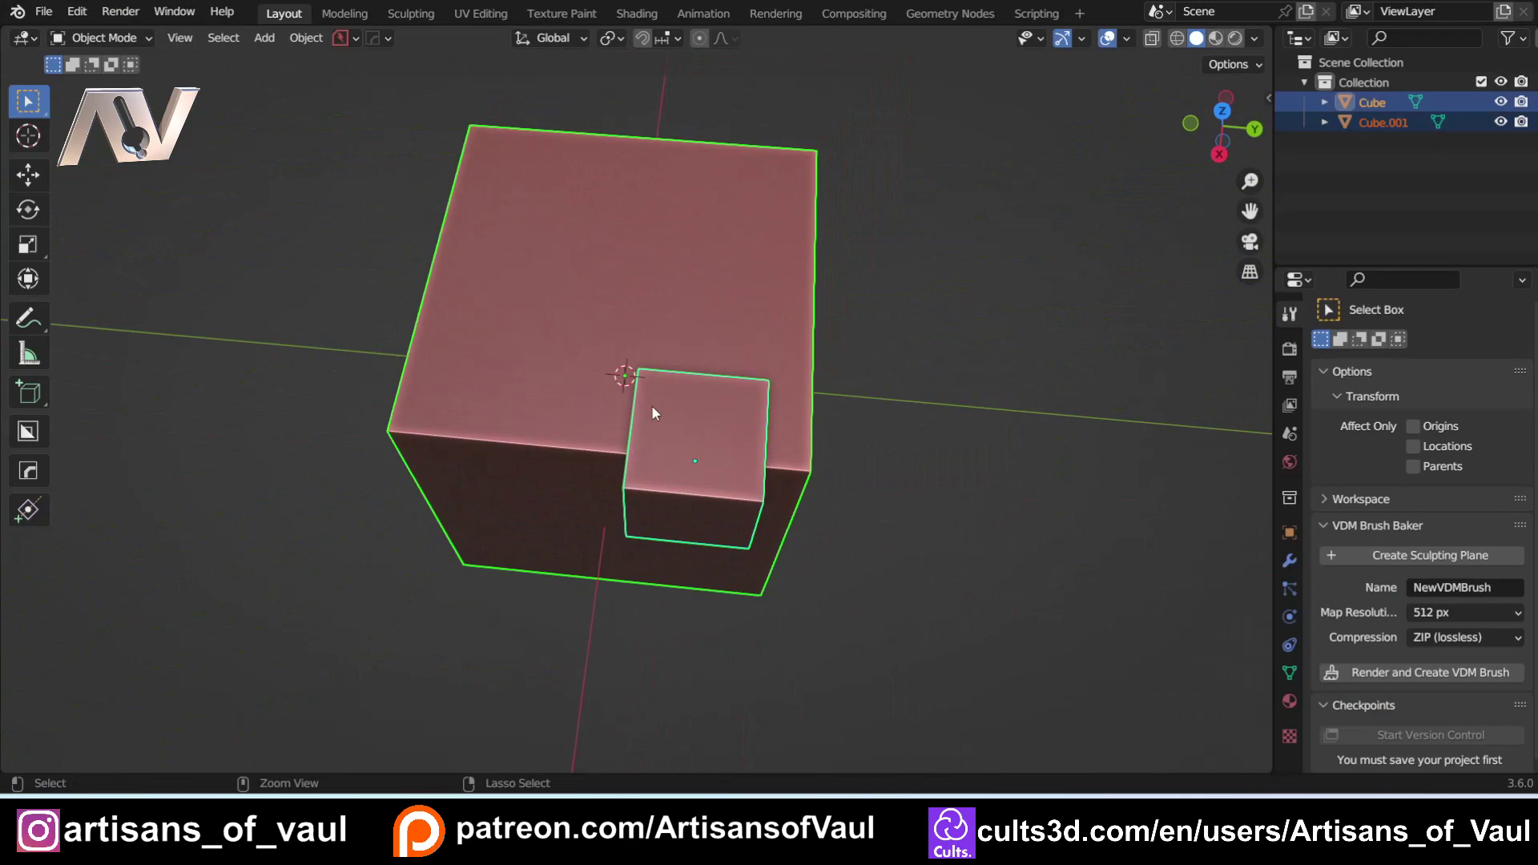
{"action": "key", "text": "ctrl+KP_Subtract"}
{"action": "middle_click_drag", "start_coordinate": [936, 476], "coordinate": [742, 328]}
{"action": "scroll", "coordinate": [743, 322], "scroll_direction": "up", "scroll_amount": 5}
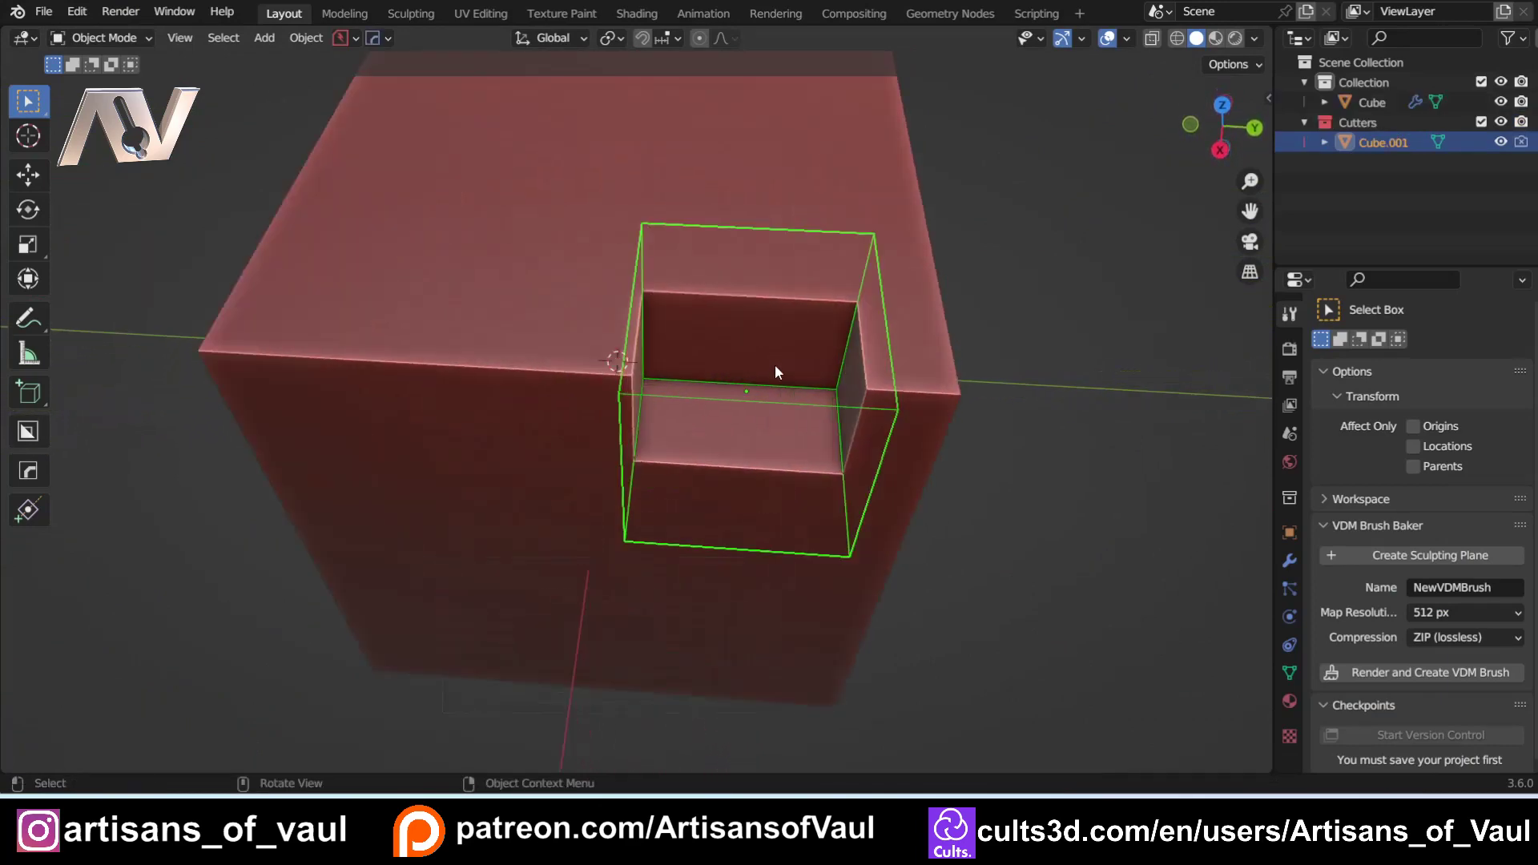
Step: Examine the modifiers on the cutter cube and the large cube, including the Boolean modifier
{"action": "left_click", "coordinate": [1289, 562]}
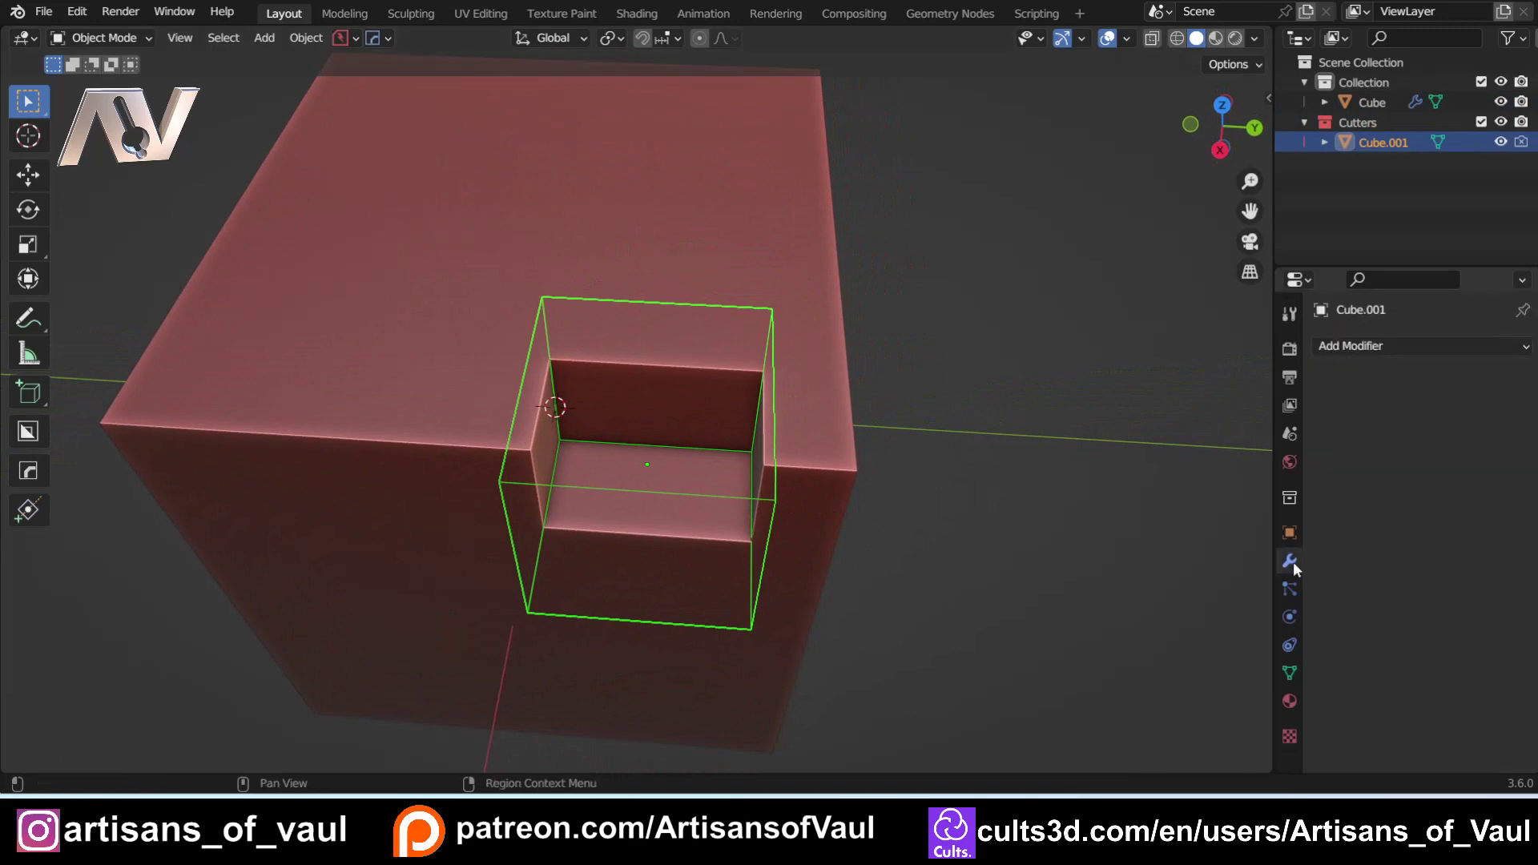
{"action": "left_click", "coordinate": [780, 357]}
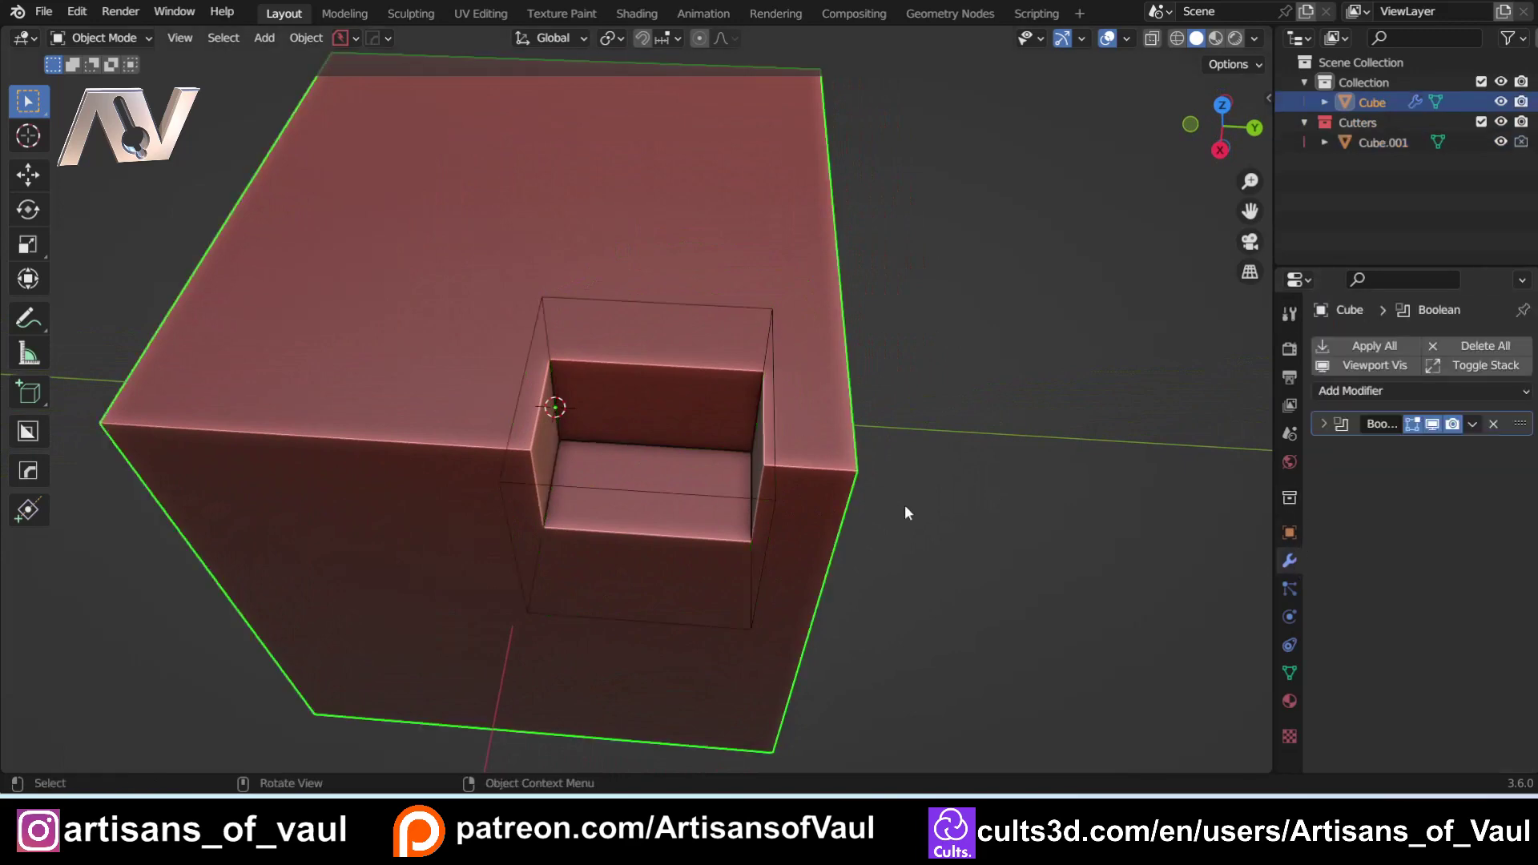
{"action": "left_click", "coordinate": [1322, 424]}
Step: Move the cutter cube along the large cube's upper front edge and lower it into the block
{"action": "left_click", "coordinate": [744, 309]}
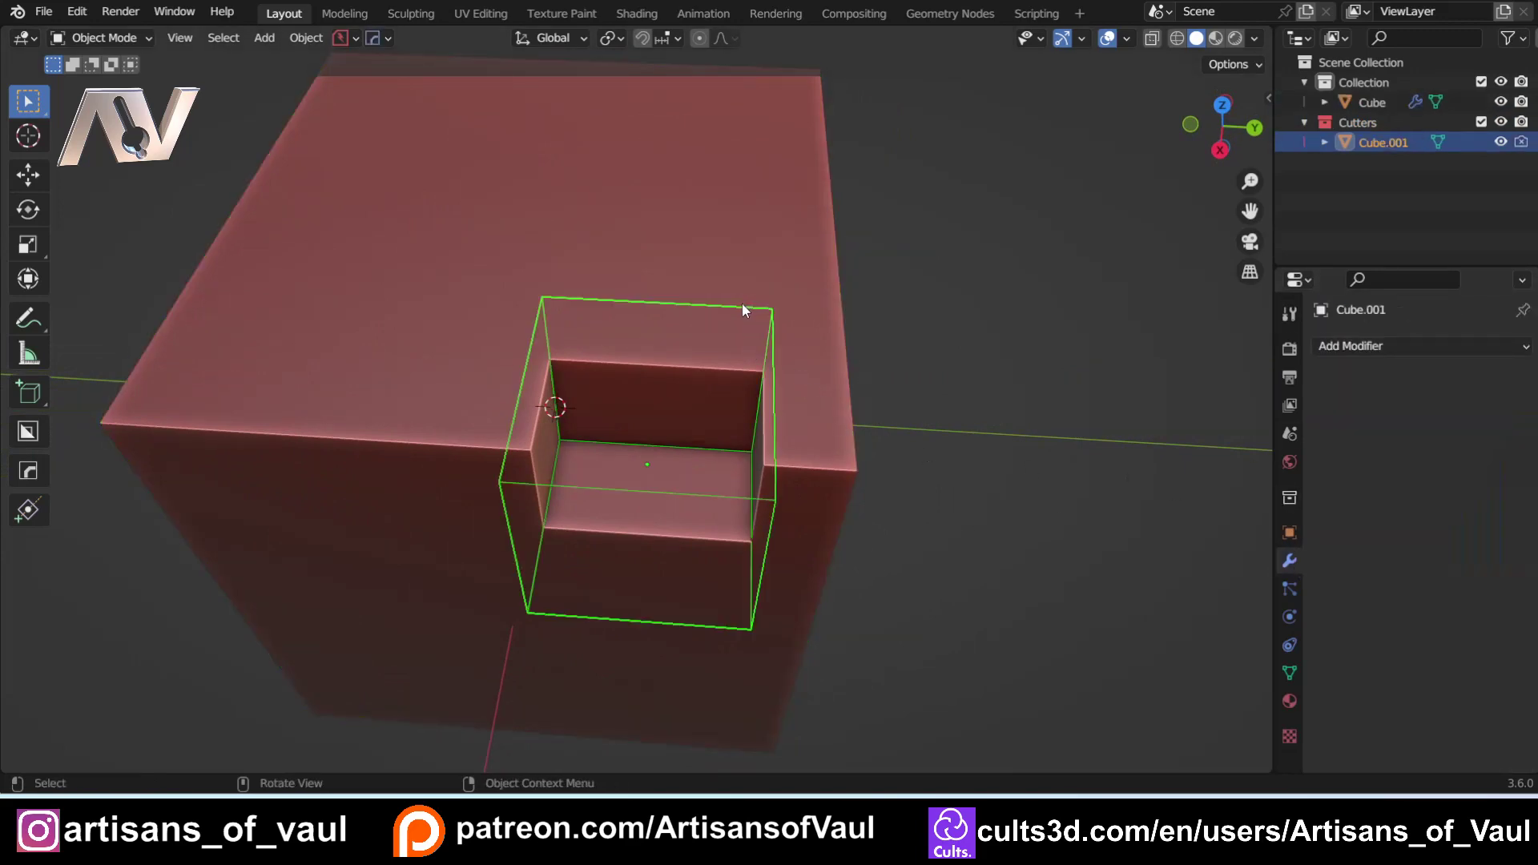
{"action": "key", "text": "g"}
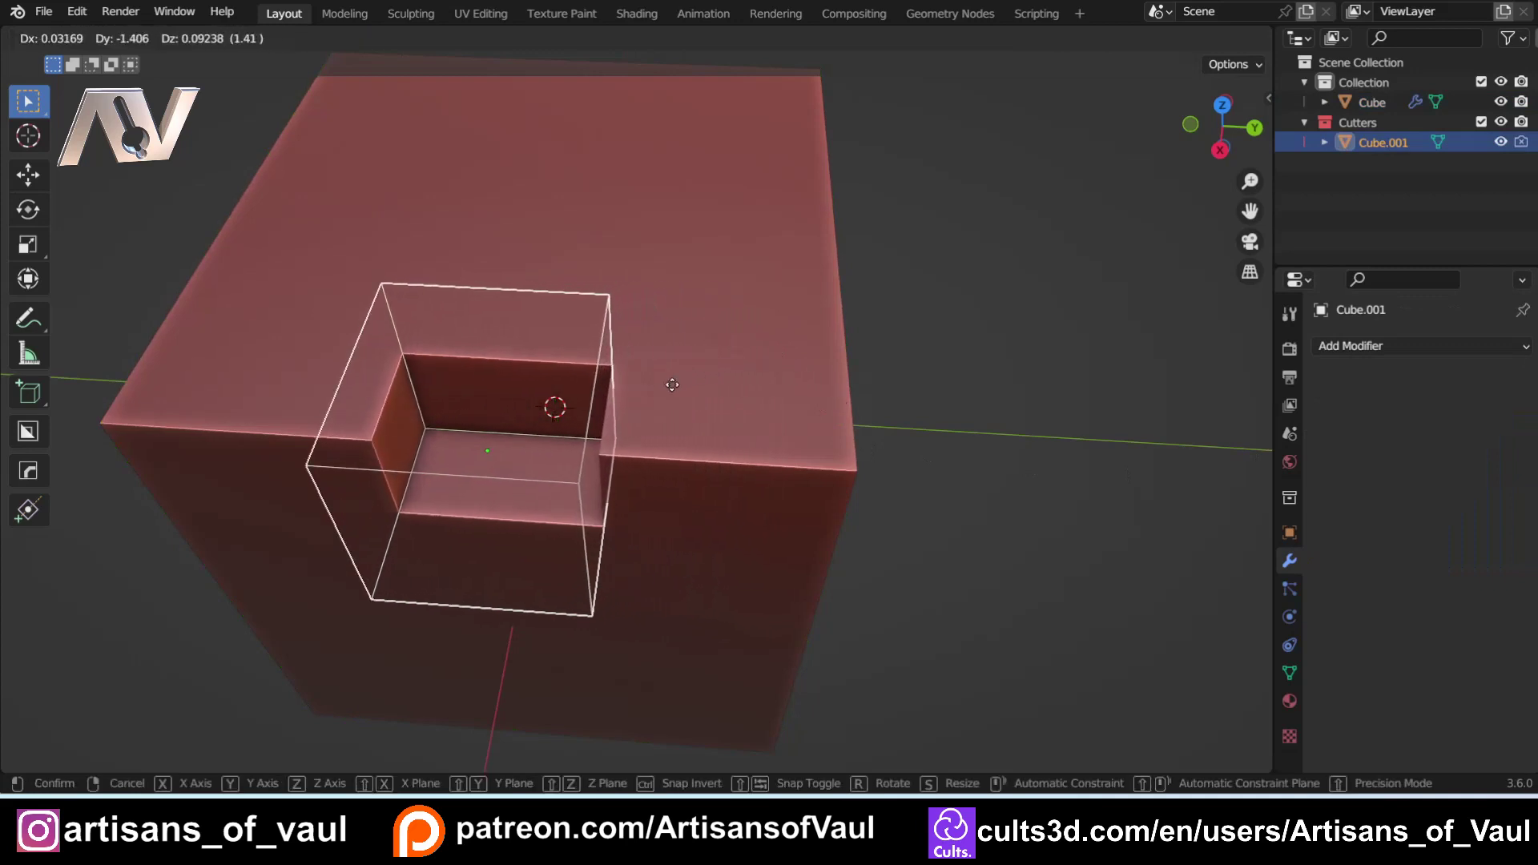
{"action": "left_click", "coordinate": [656, 383]}
{"action": "middle_click_drag", "start_coordinate": [657, 383], "coordinate": [825, 352]}
{"action": "key", "text": "g"}
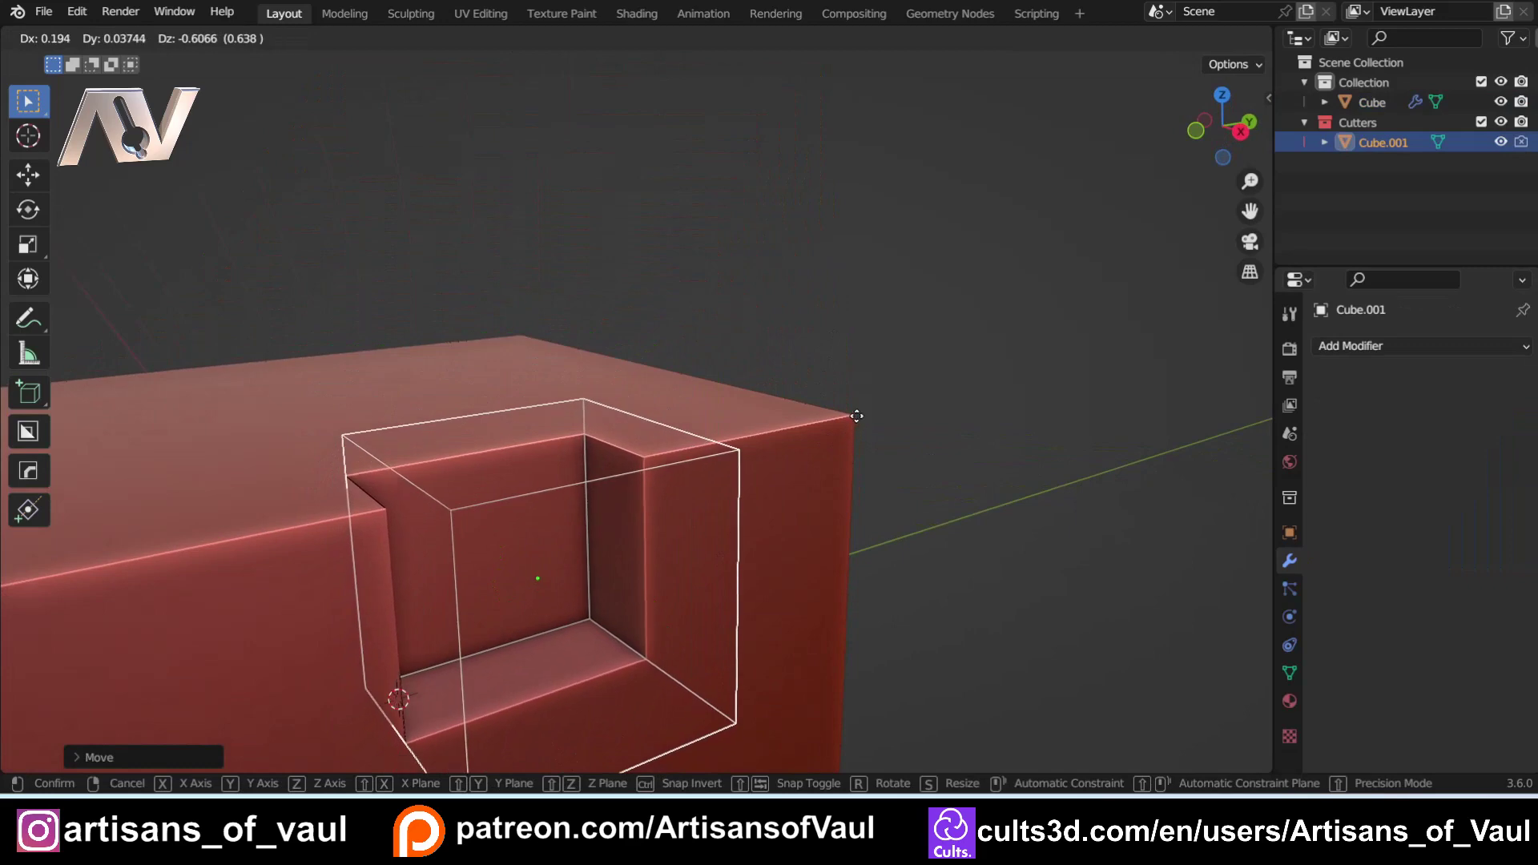
{"action": "left_click", "coordinate": [839, 403]}
Step: Scale up the cutter cube to enlarge the Boolean notch
{"action": "key", "text": "s"}
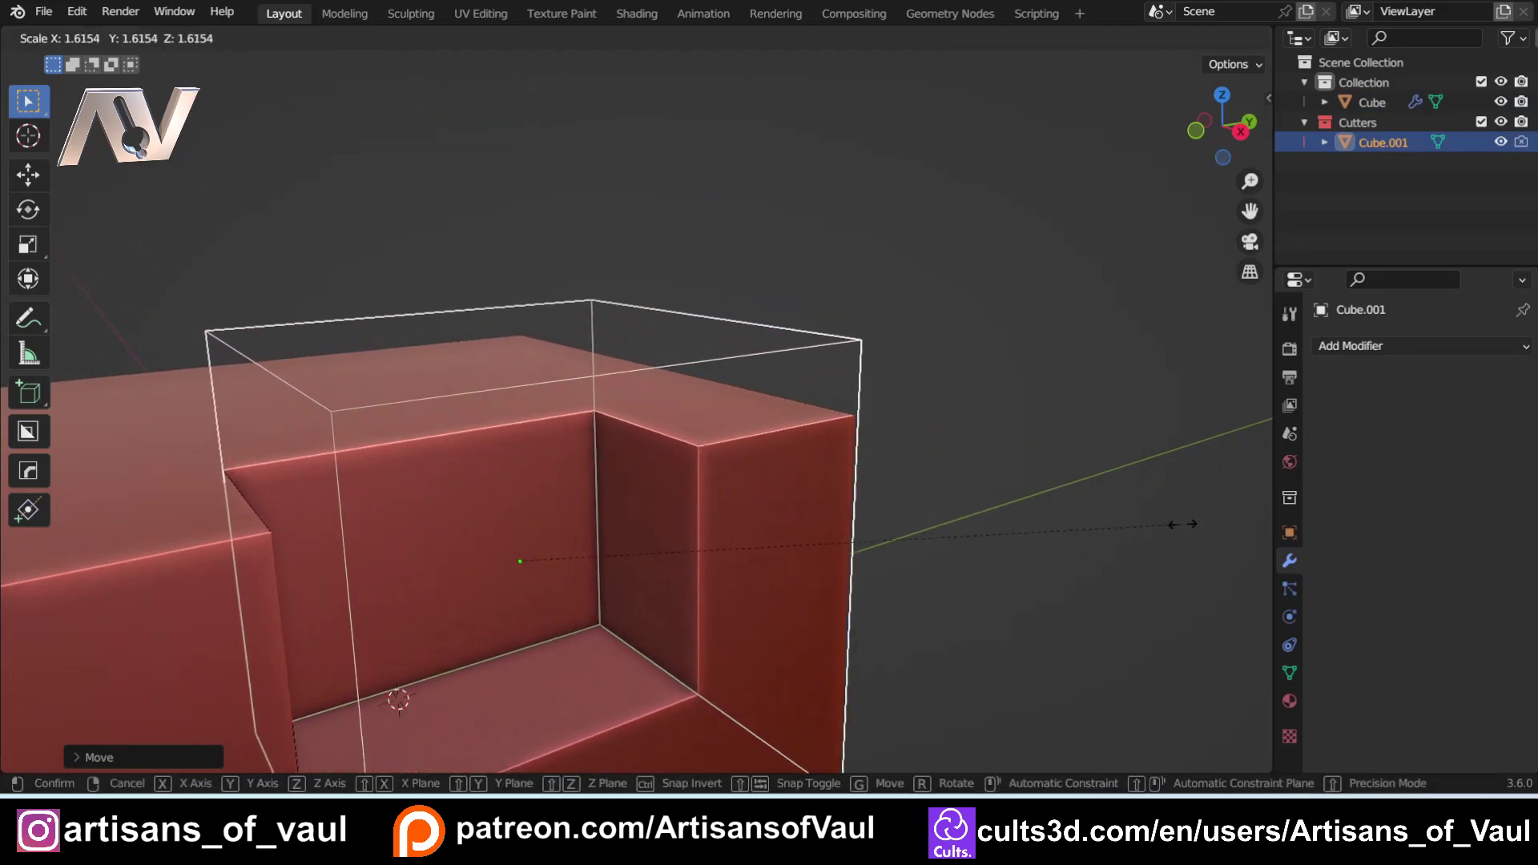
{"action": "left_click", "coordinate": [1027, 451]}
{"action": "scroll", "coordinate": [1028, 451], "scroll_direction": "down", "scroll_amount": 3}
{"action": "middle_click_drag", "start_coordinate": [1026, 445], "coordinate": [800, 424]}
{"action": "scroll", "coordinate": [801, 425], "scroll_direction": "up", "scroll_amount": 3}
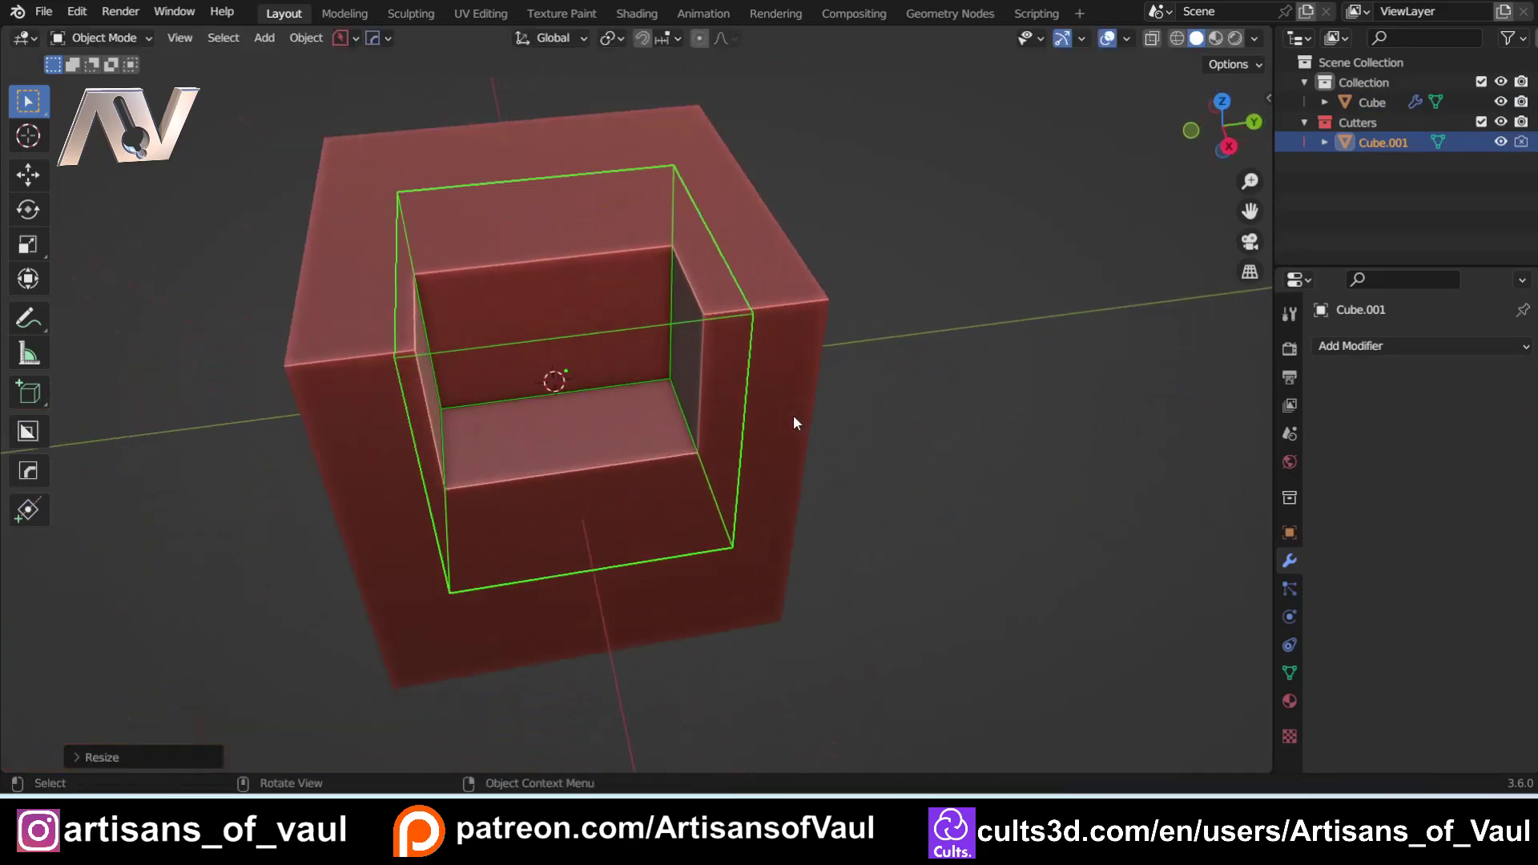
{"action": "middle_click_drag", "start_coordinate": [947, 399], "coordinate": [979, 462], "text": "shift"}
Step: Scale the cutter cube down to about 0.4 and move it to the left end of the upper front edge
{"action": "key", "text": "s"}
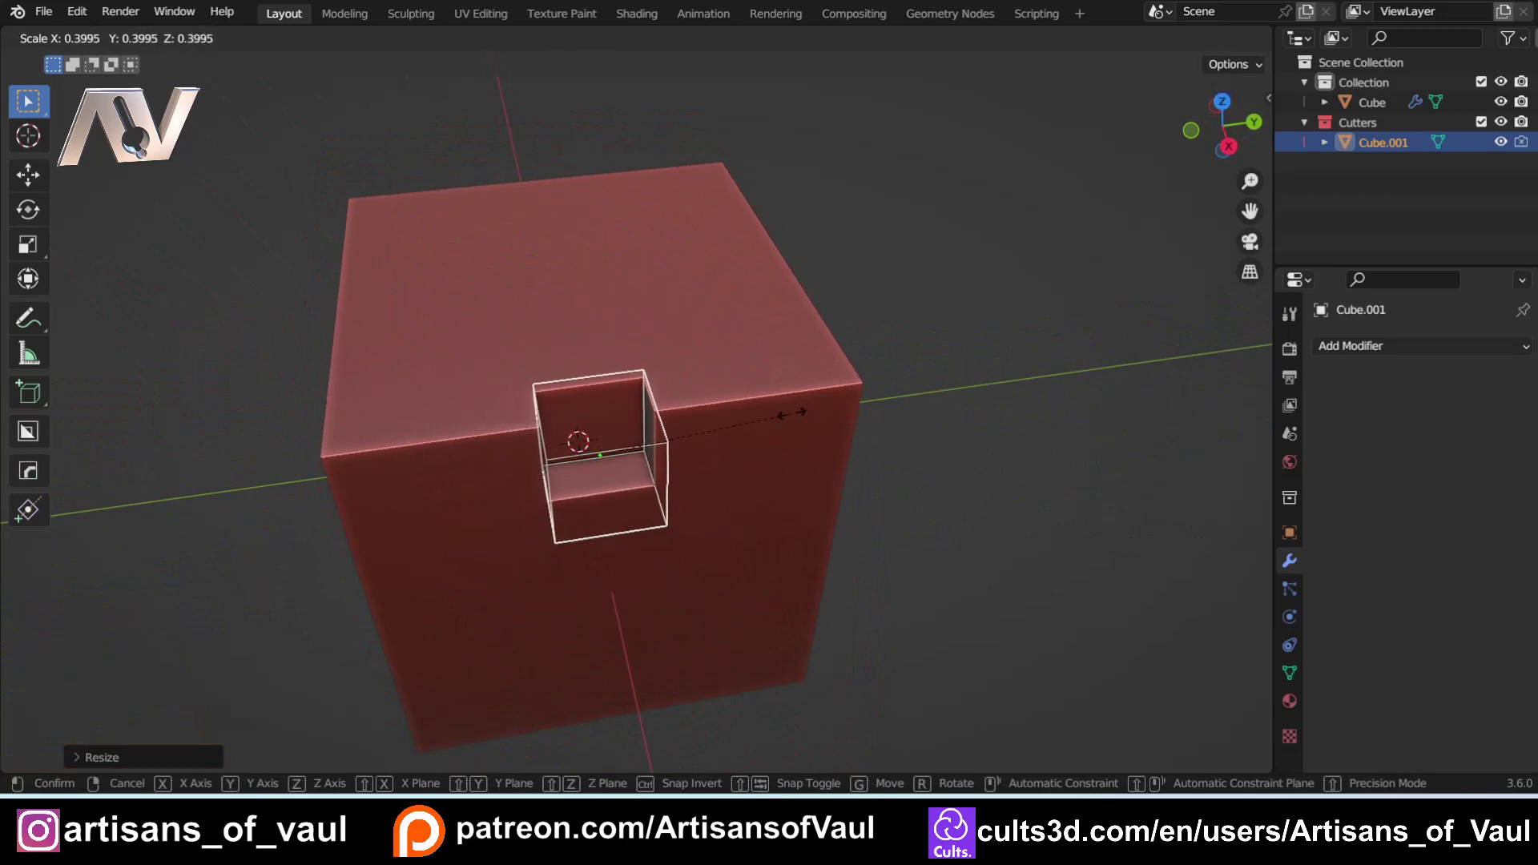
{"action": "left_click", "coordinate": [788, 425]}
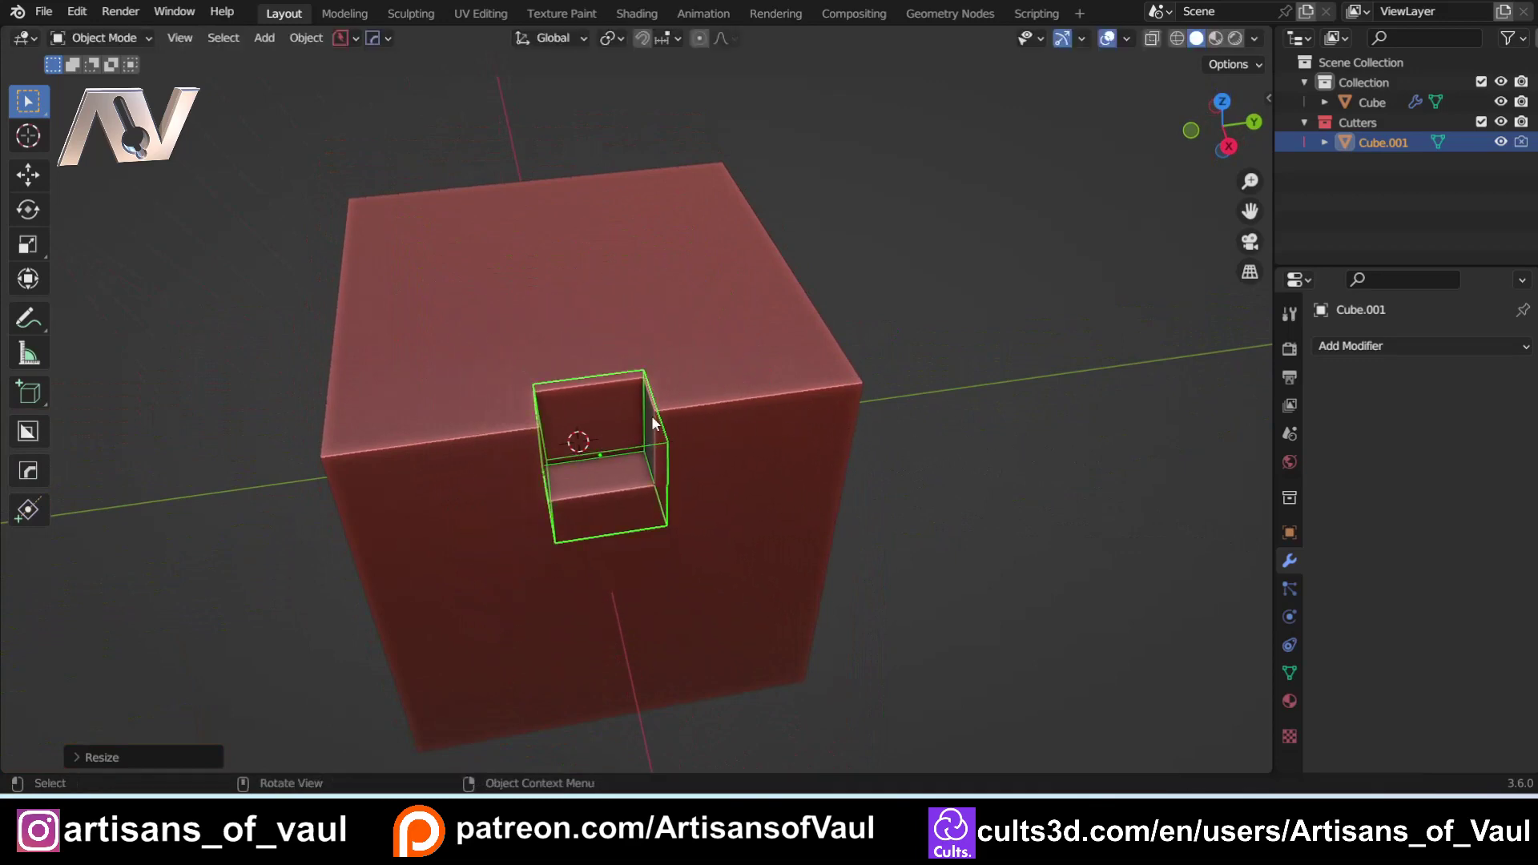
{"action": "key", "text": "g"}
{"action": "left_click", "coordinate": [623, 473]}
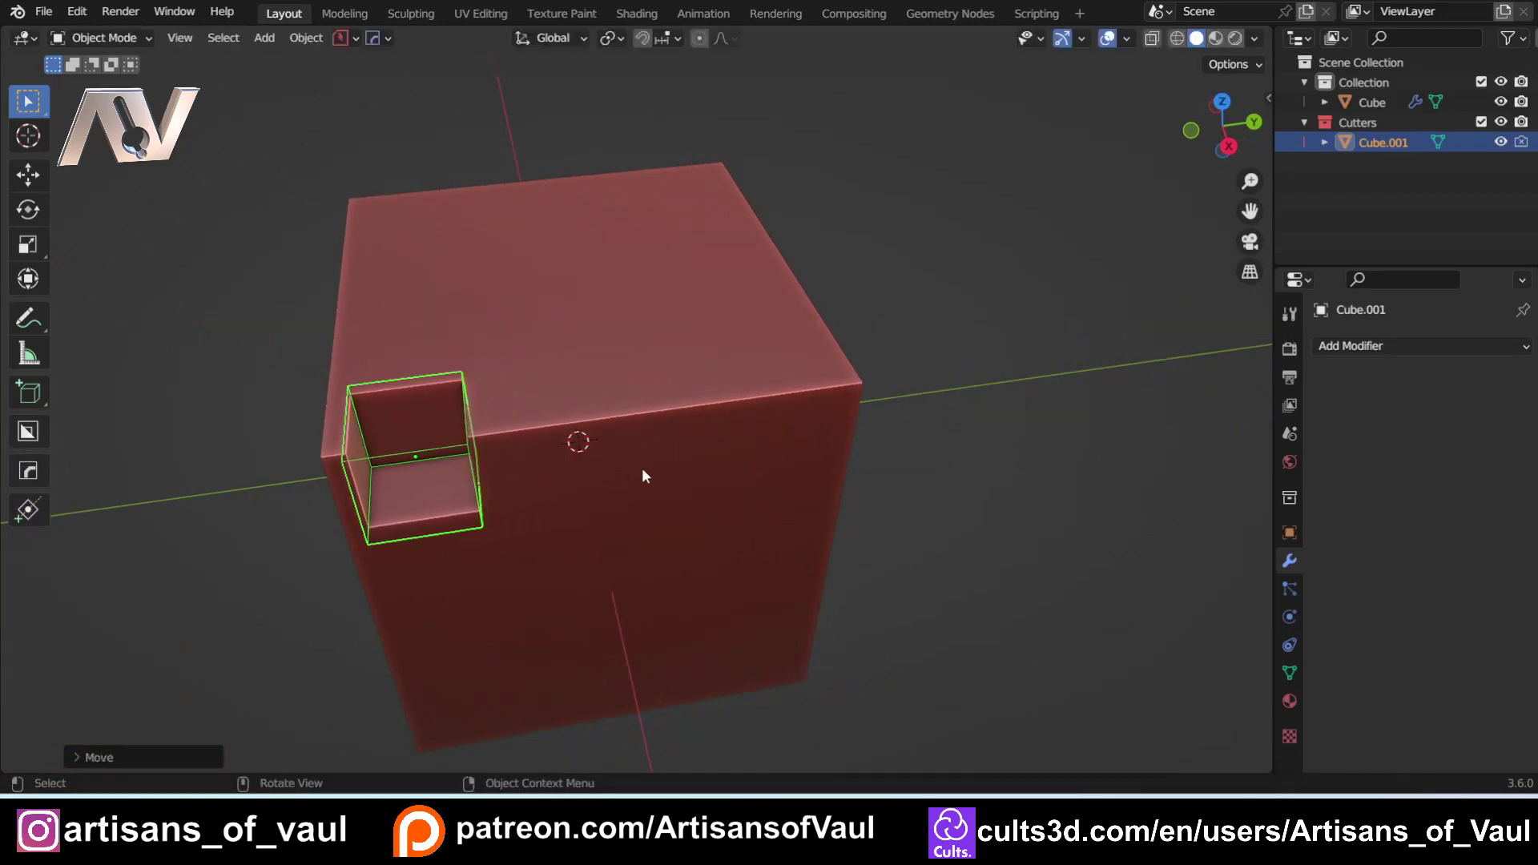
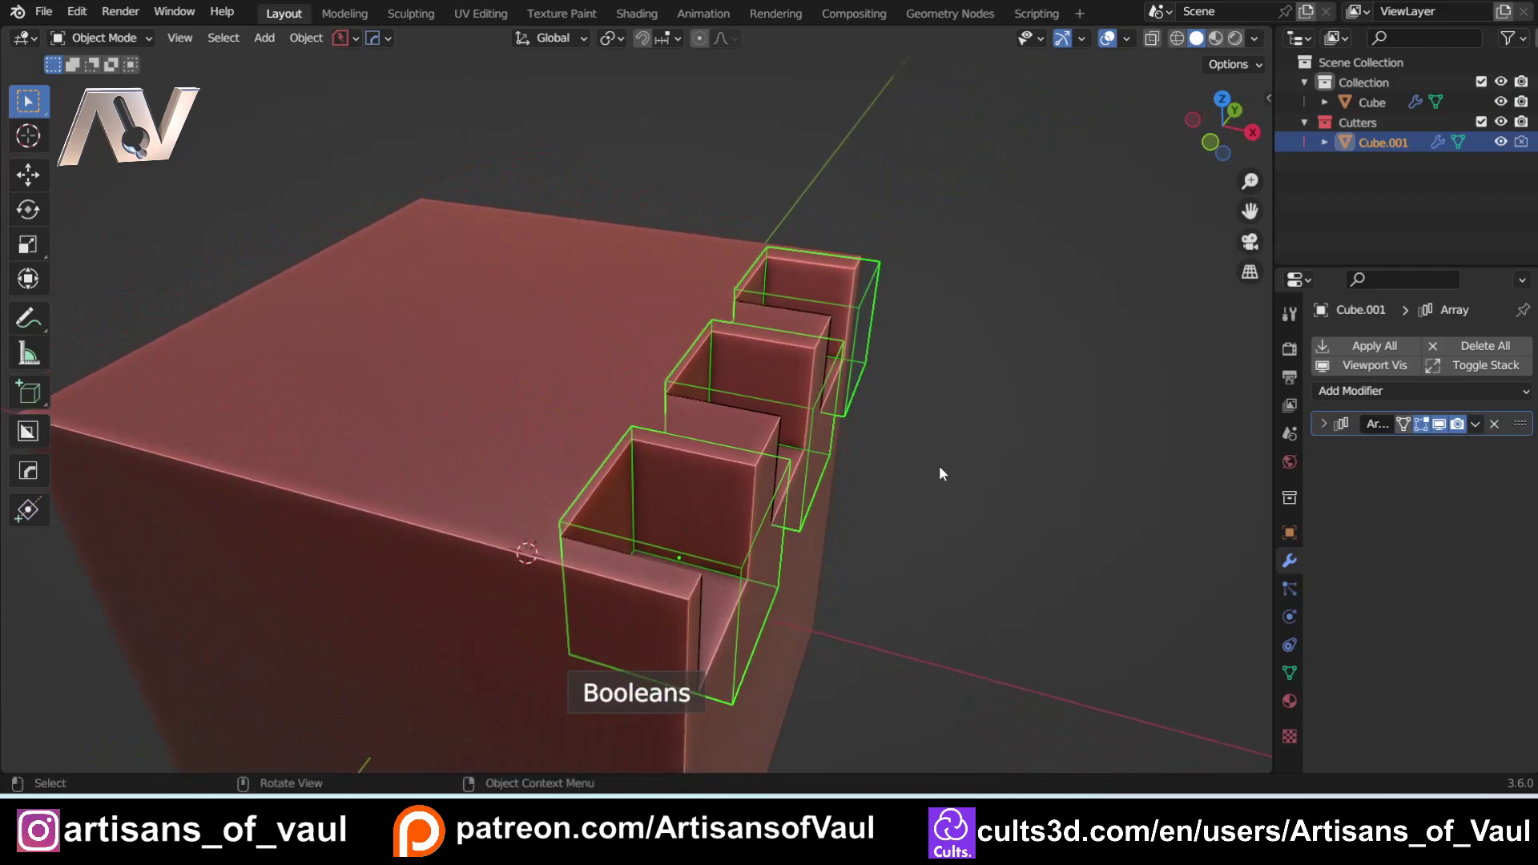
Step: Add a second array to the cutter along the X axis with a count of 3, spreading the cutouts across the top face
{"action": "key", "text": "q"}
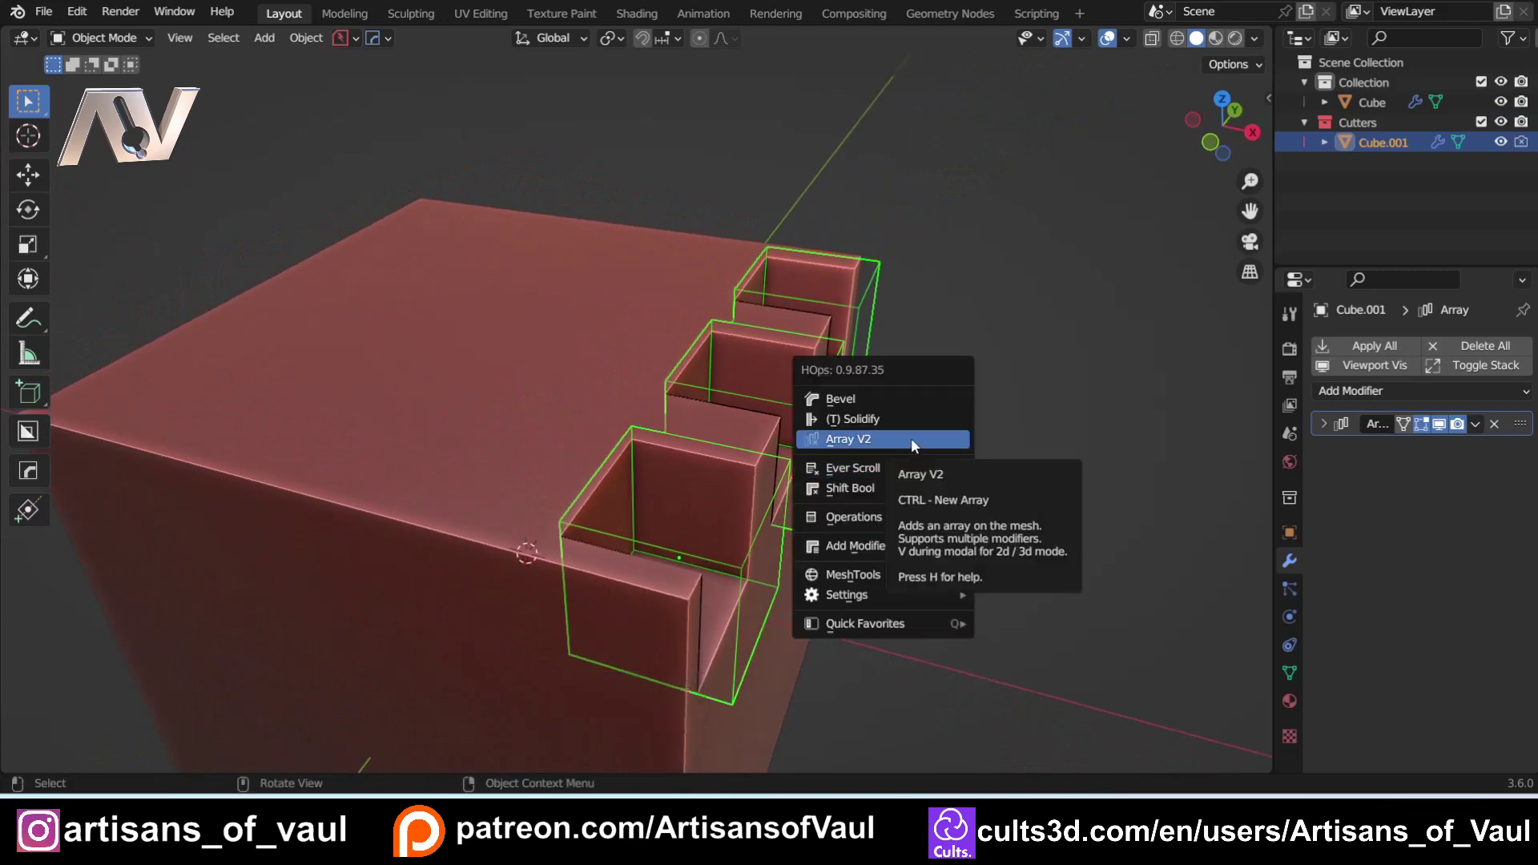
{"action": "left_click", "coordinate": [911, 440]}
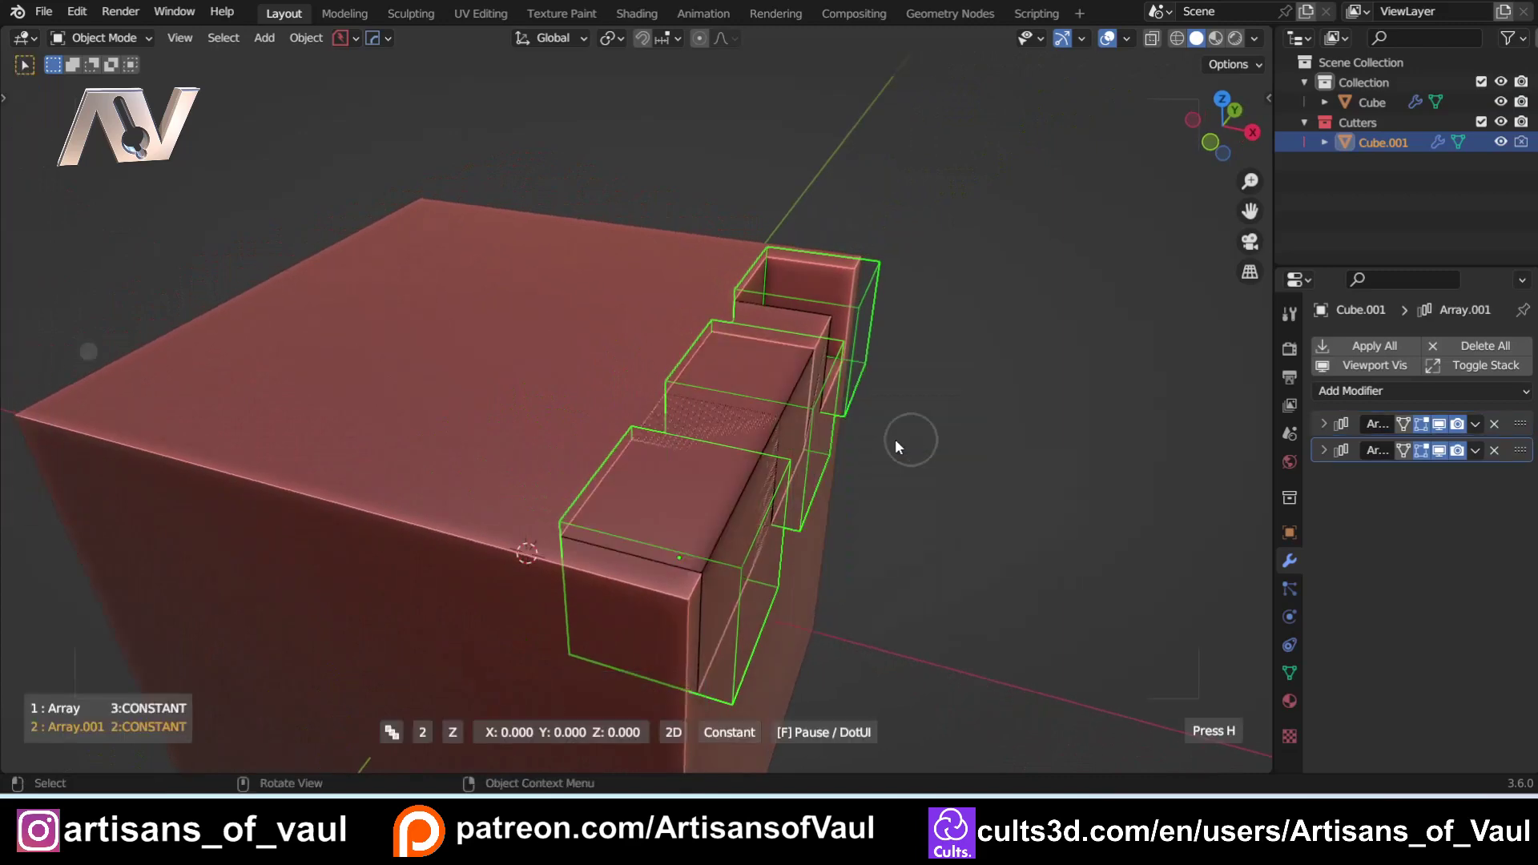
{"action": "key", "text": "x"}
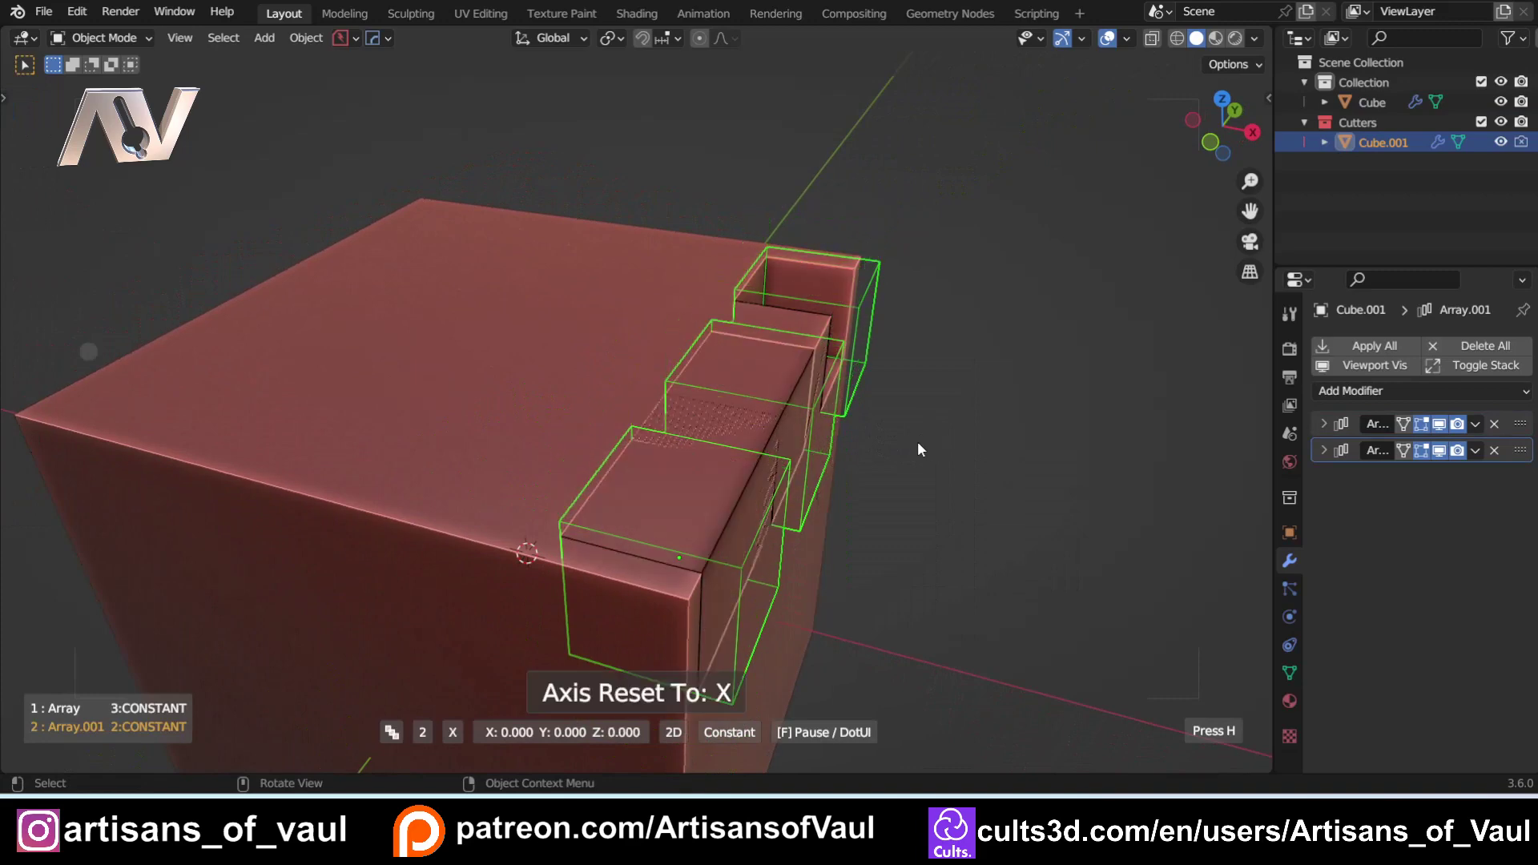
{"action": "key", "text": "y"}
{"action": "key", "text": "x"}
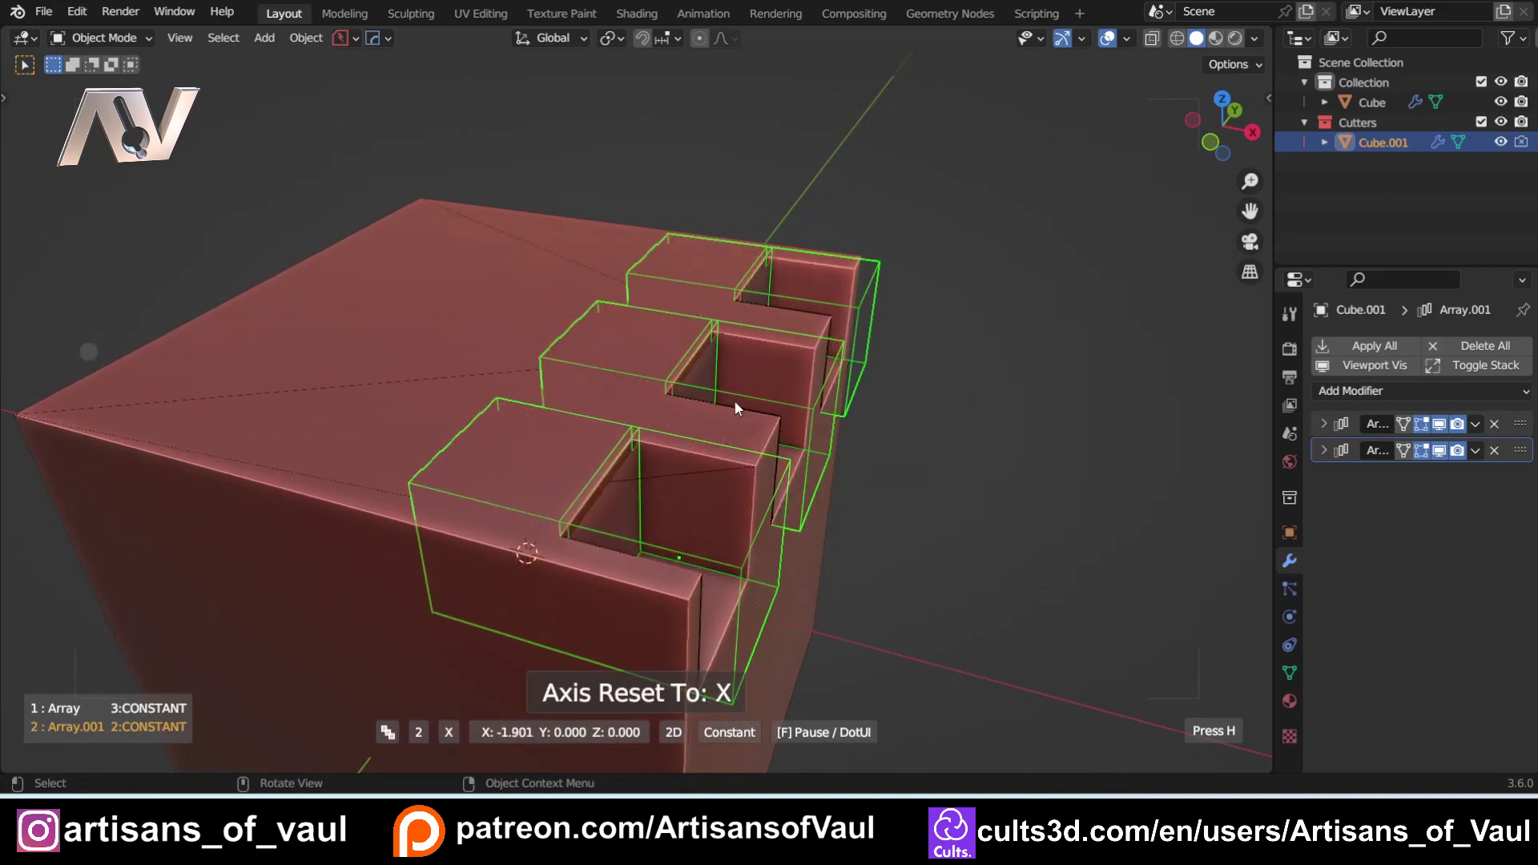
{"action": "scroll", "coordinate": [686, 392], "scroll_direction": "up", "scroll_amount": 1}
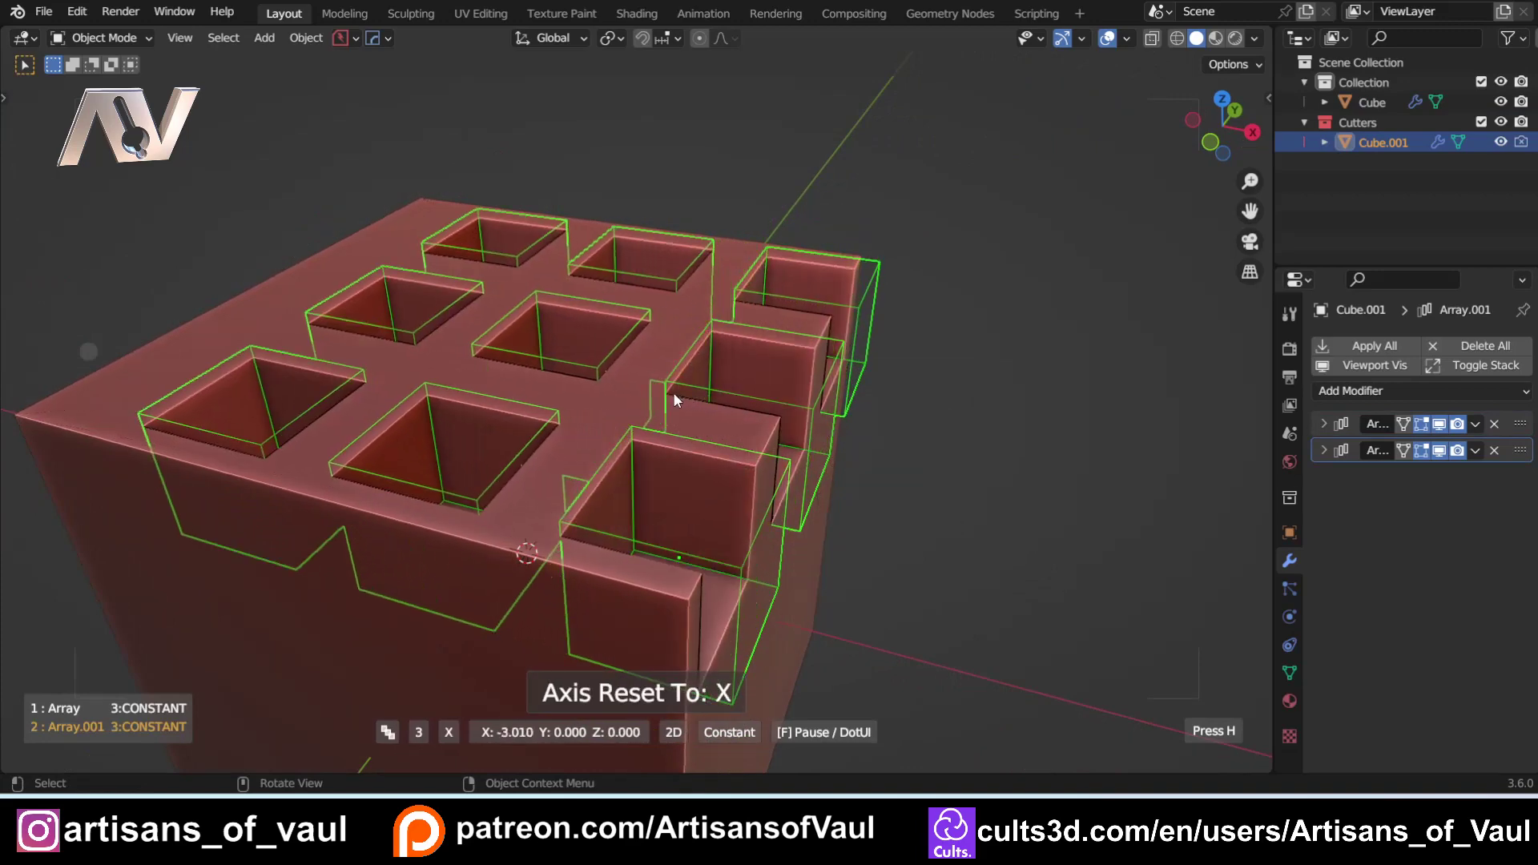
{"action": "left_click", "coordinate": [610, 394]}
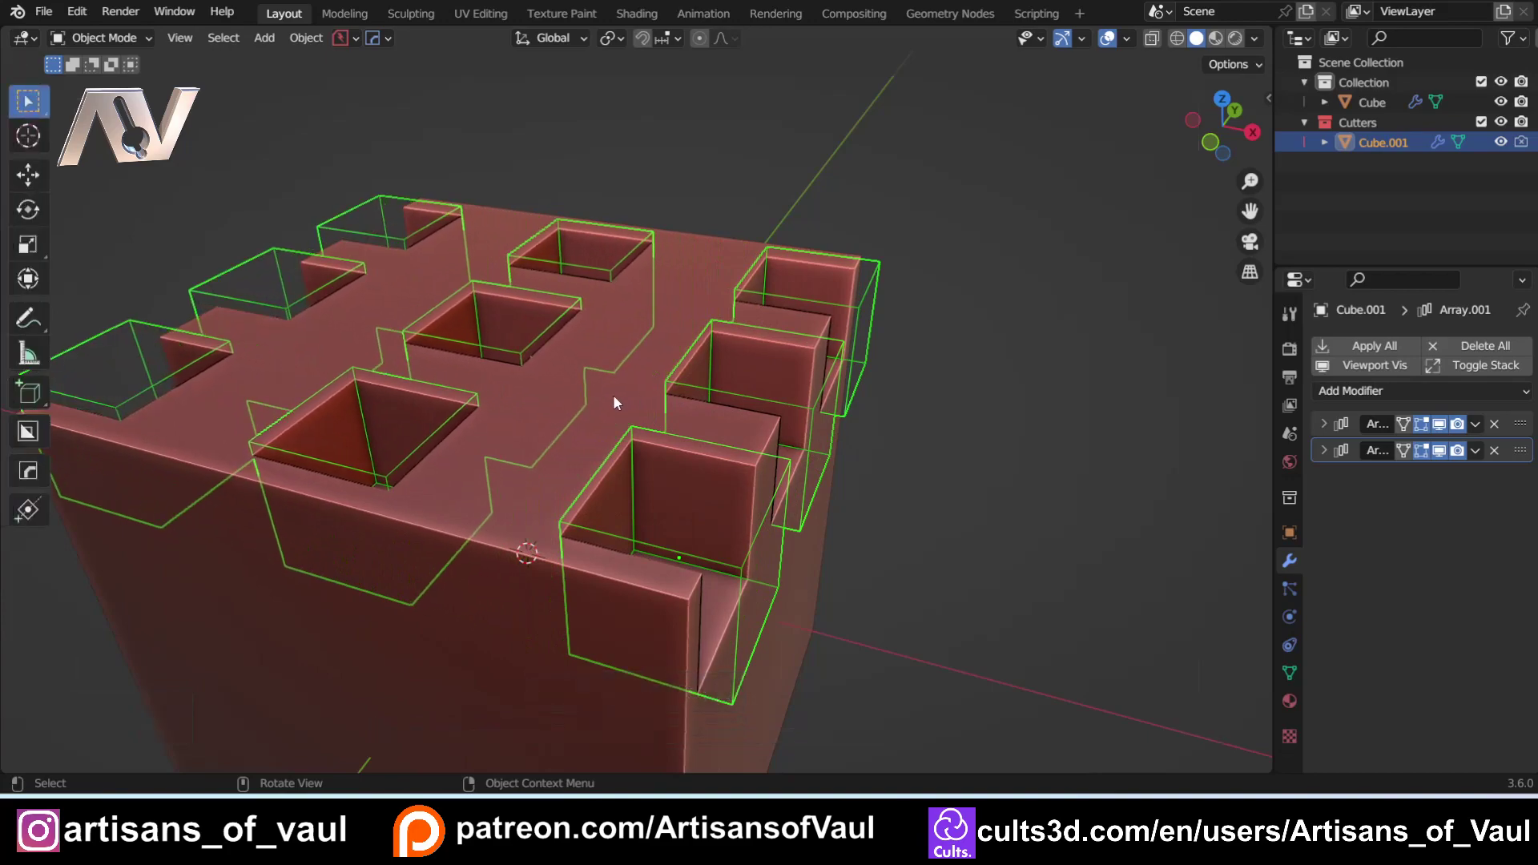
{"action": "middle_click_drag", "start_coordinate": [613, 394], "coordinate": [687, 377]}
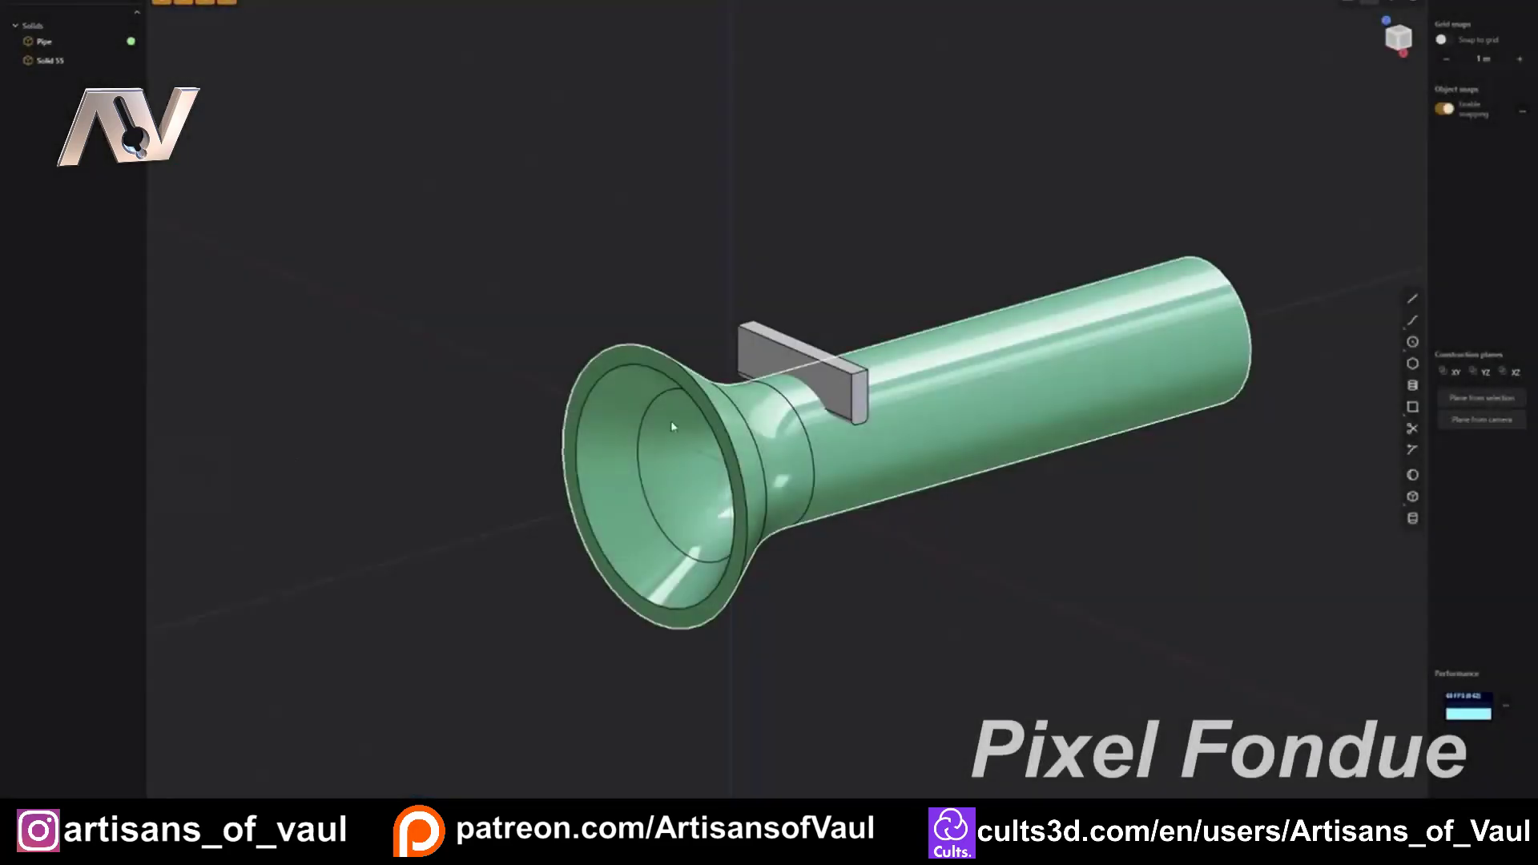
Step: In Plasticity, create a rectangular array of the thin block along the green pipe's length with 8 instances
{"action": "left_click", "coordinate": [770, 358]}
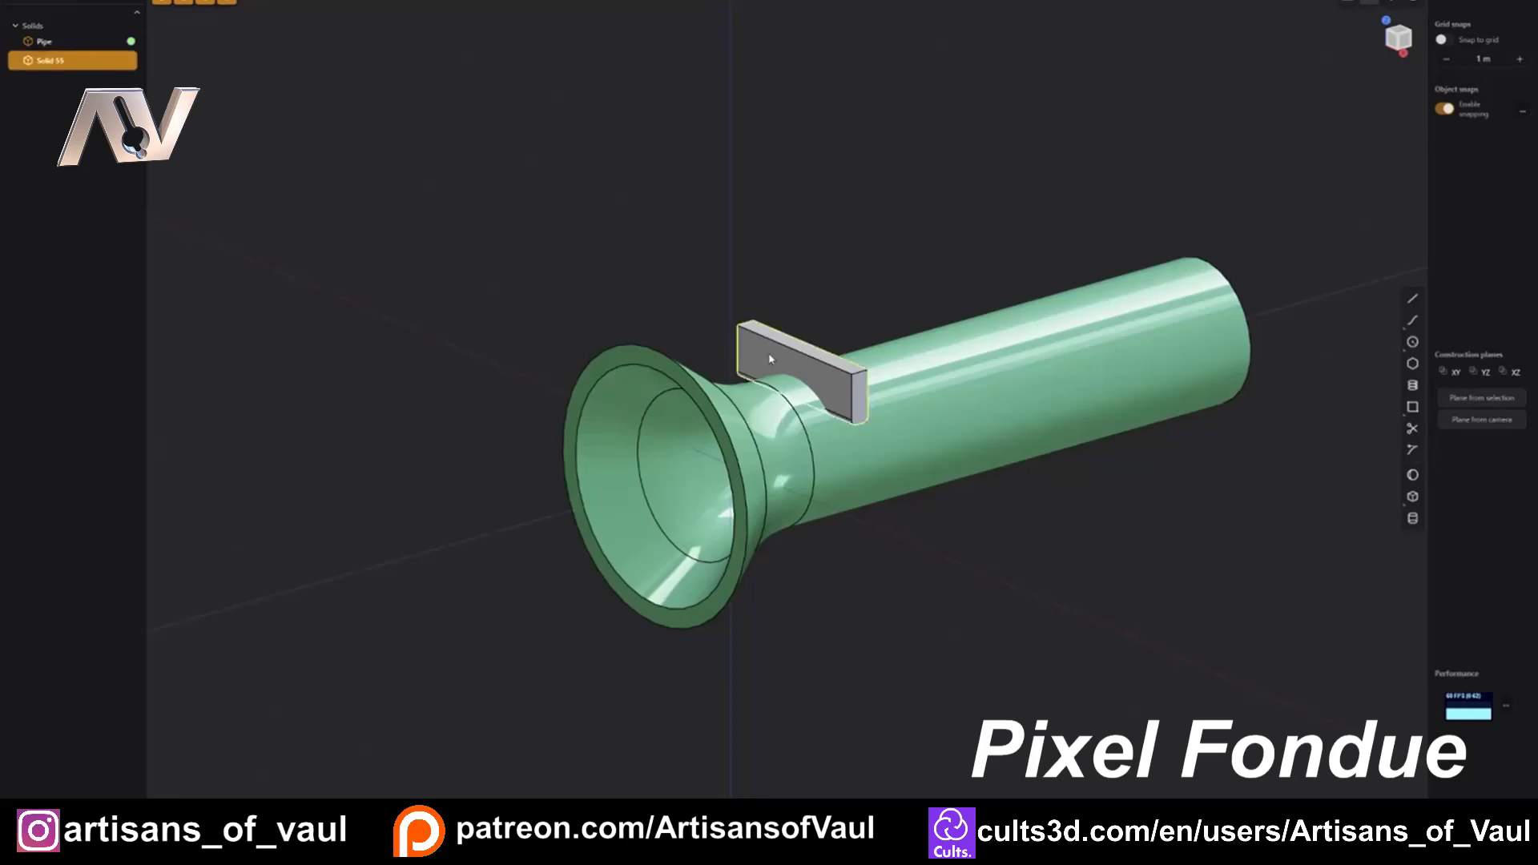
{"action": "key", "text": "shift+a"}
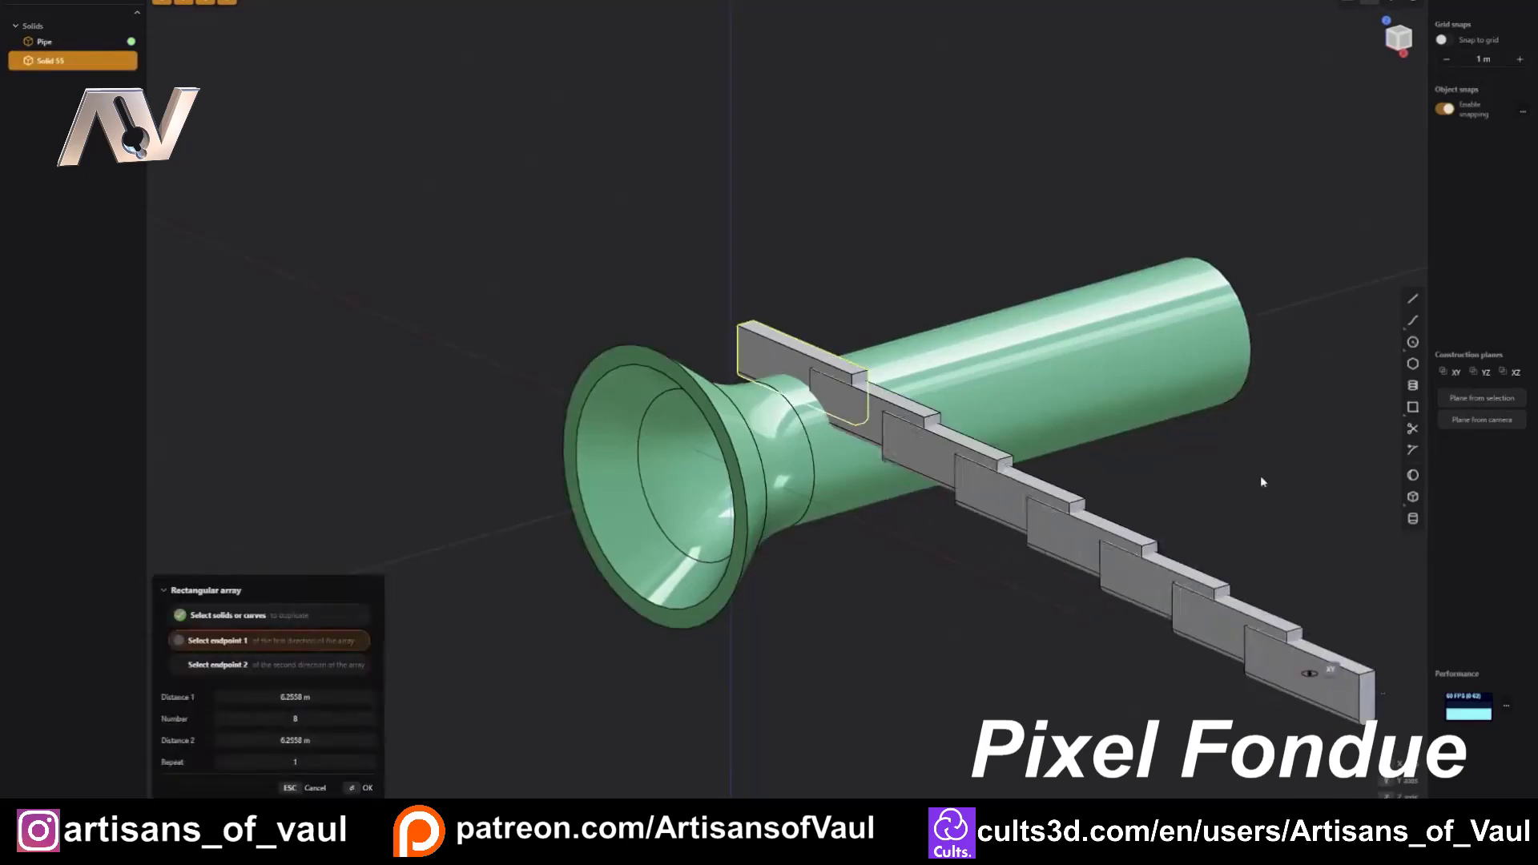
{"action": "left_click", "coordinate": [1239, 249]}
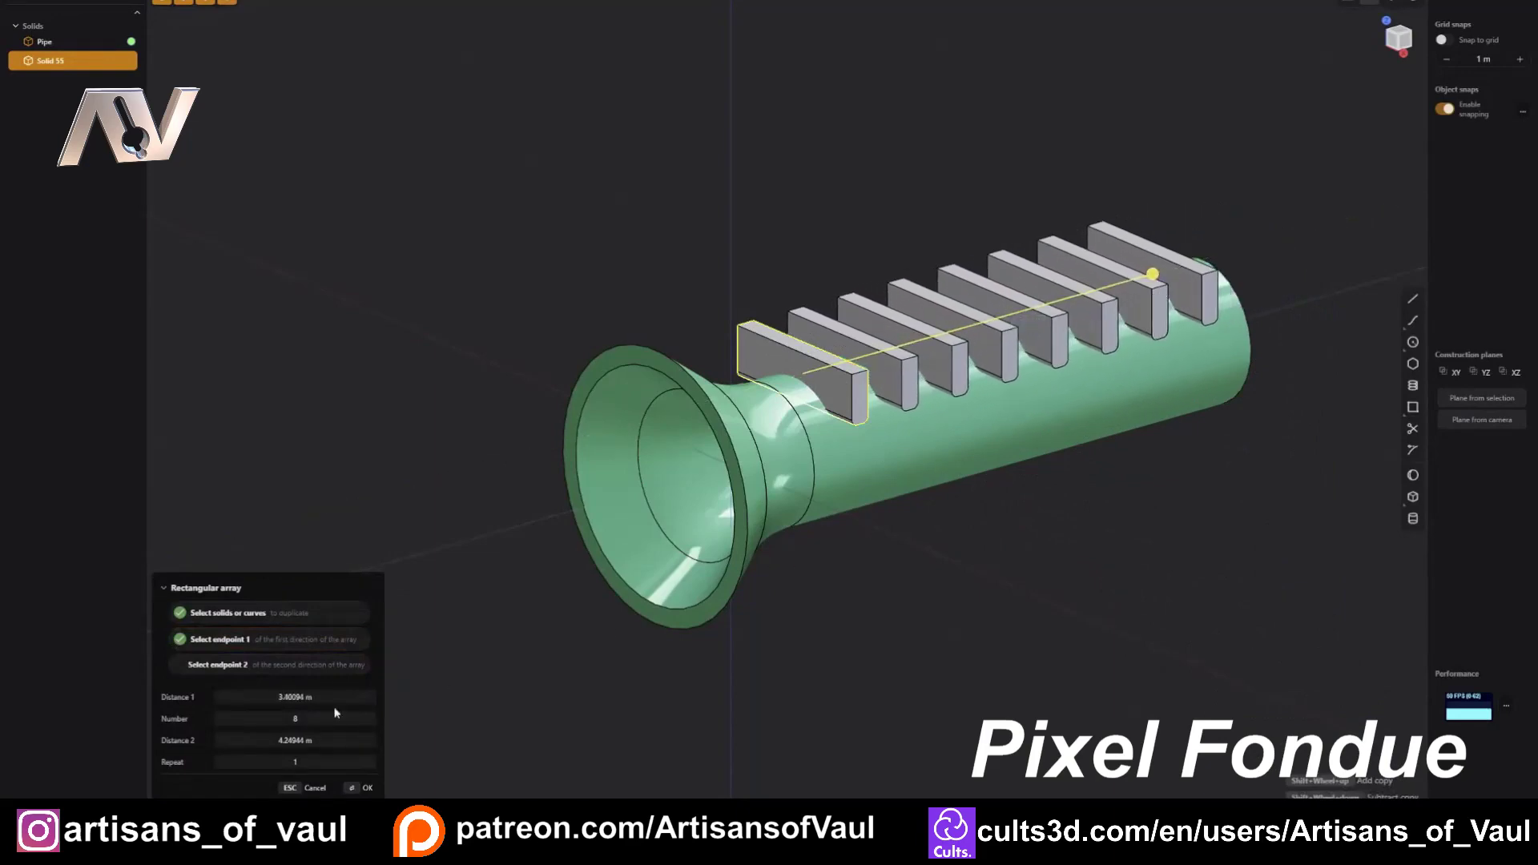
{"action": "mouse_move", "coordinate": [314, 720]}
{"action": "left_mouse_down"}
{"action": "mouse_move", "coordinate": [346, 720]}
{"action": "mouse_move", "coordinate": [314, 720]}
{"action": "left_mouse_up"}
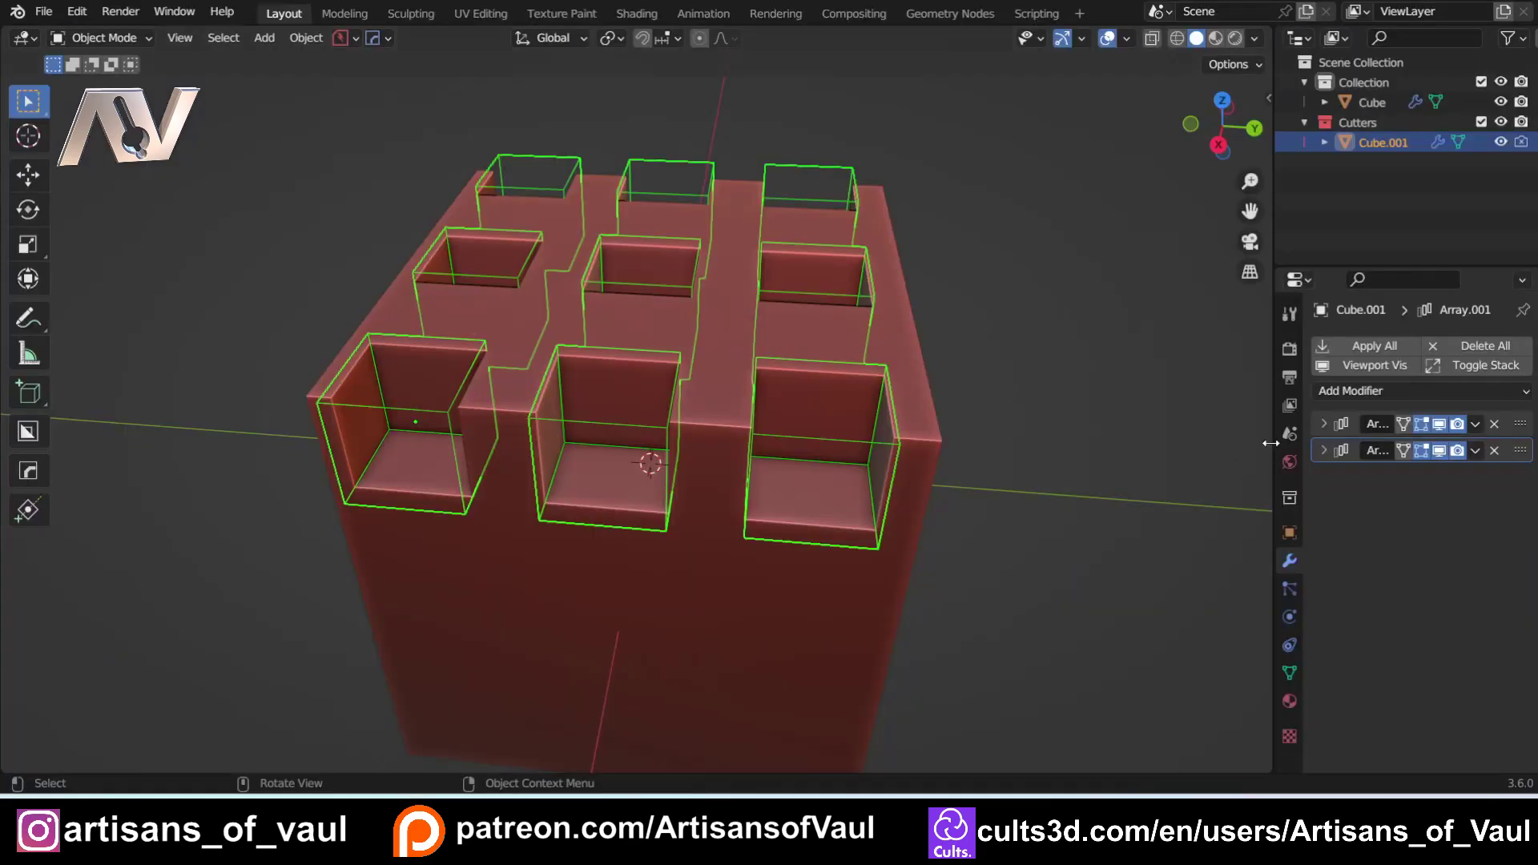
Step: In Blender, switch the cutter's second array modifier, Array.001, from constant offset to relative offset
{"action": "left_click_drag", "start_coordinate": [1271, 443], "coordinate": [855, 443]}
{"action": "left_click", "coordinate": [901, 450]}
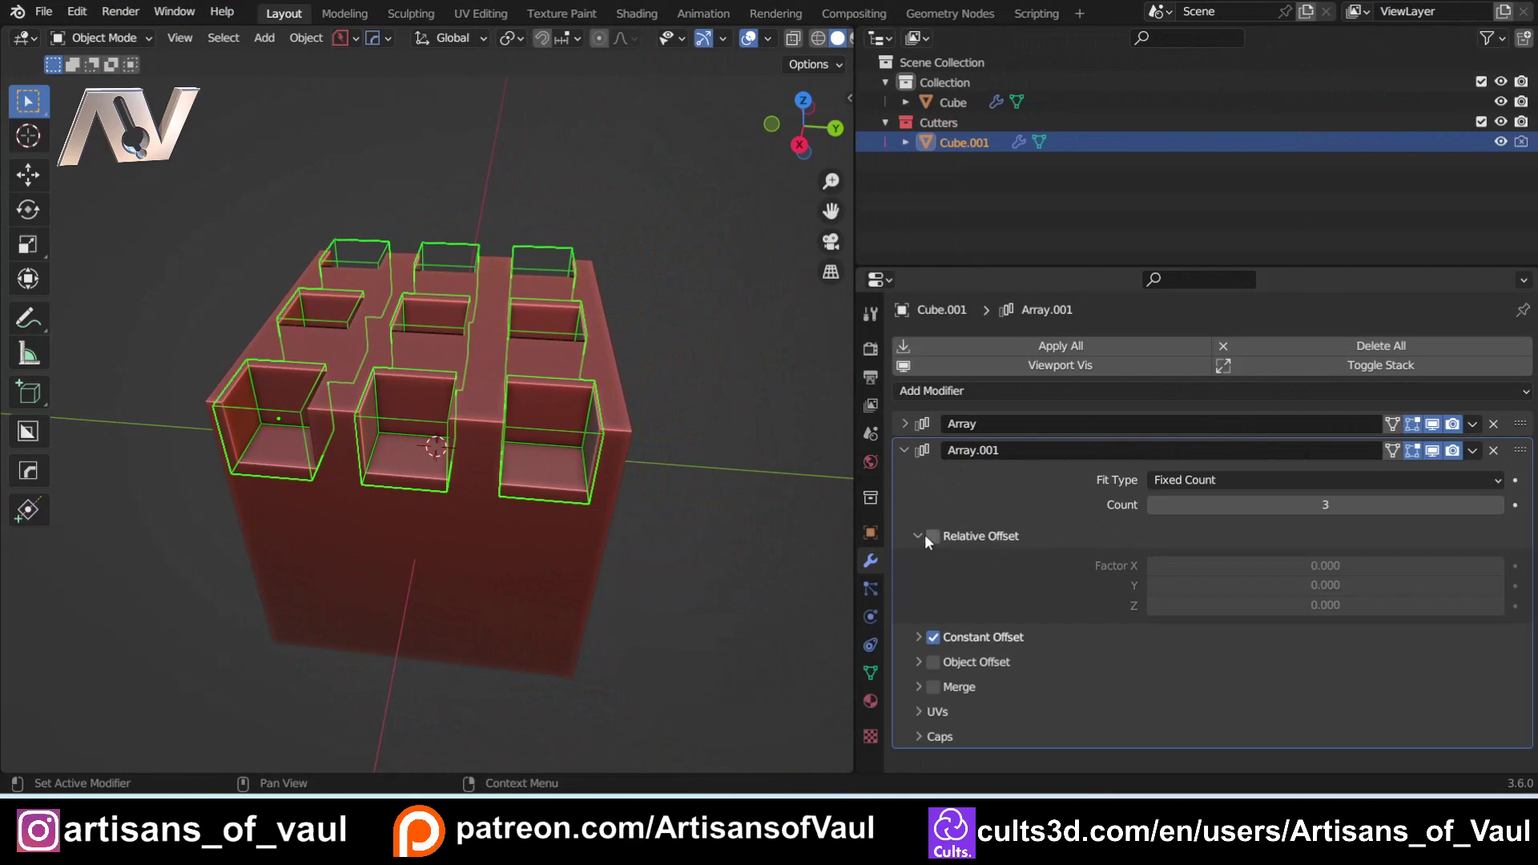
{"action": "left_click", "coordinate": [916, 641]}
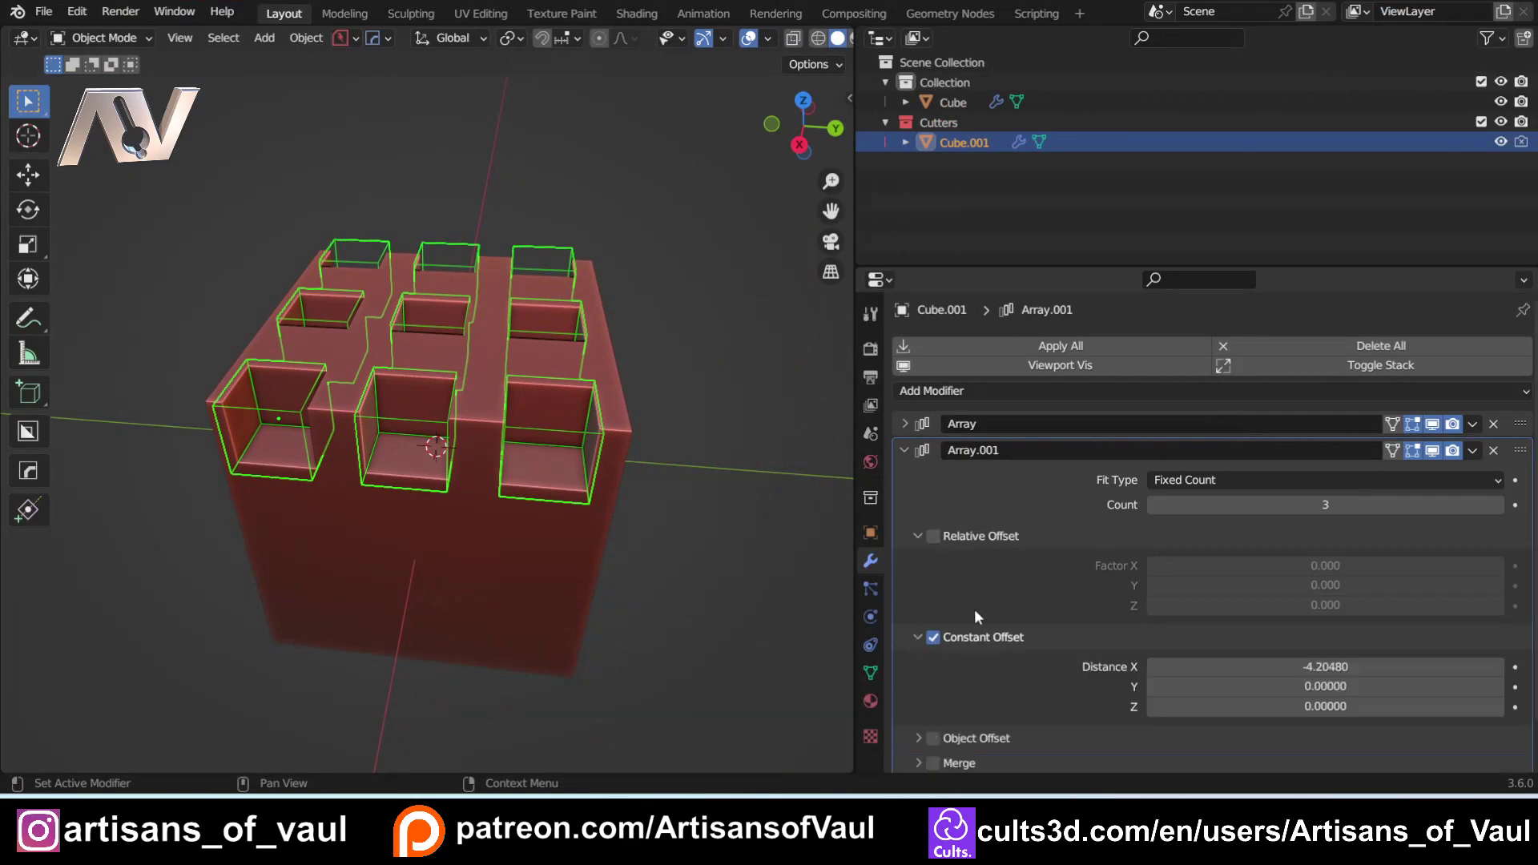
{"action": "scroll", "coordinate": [1041, 606], "scroll_direction": "down", "scroll_amount": 1}
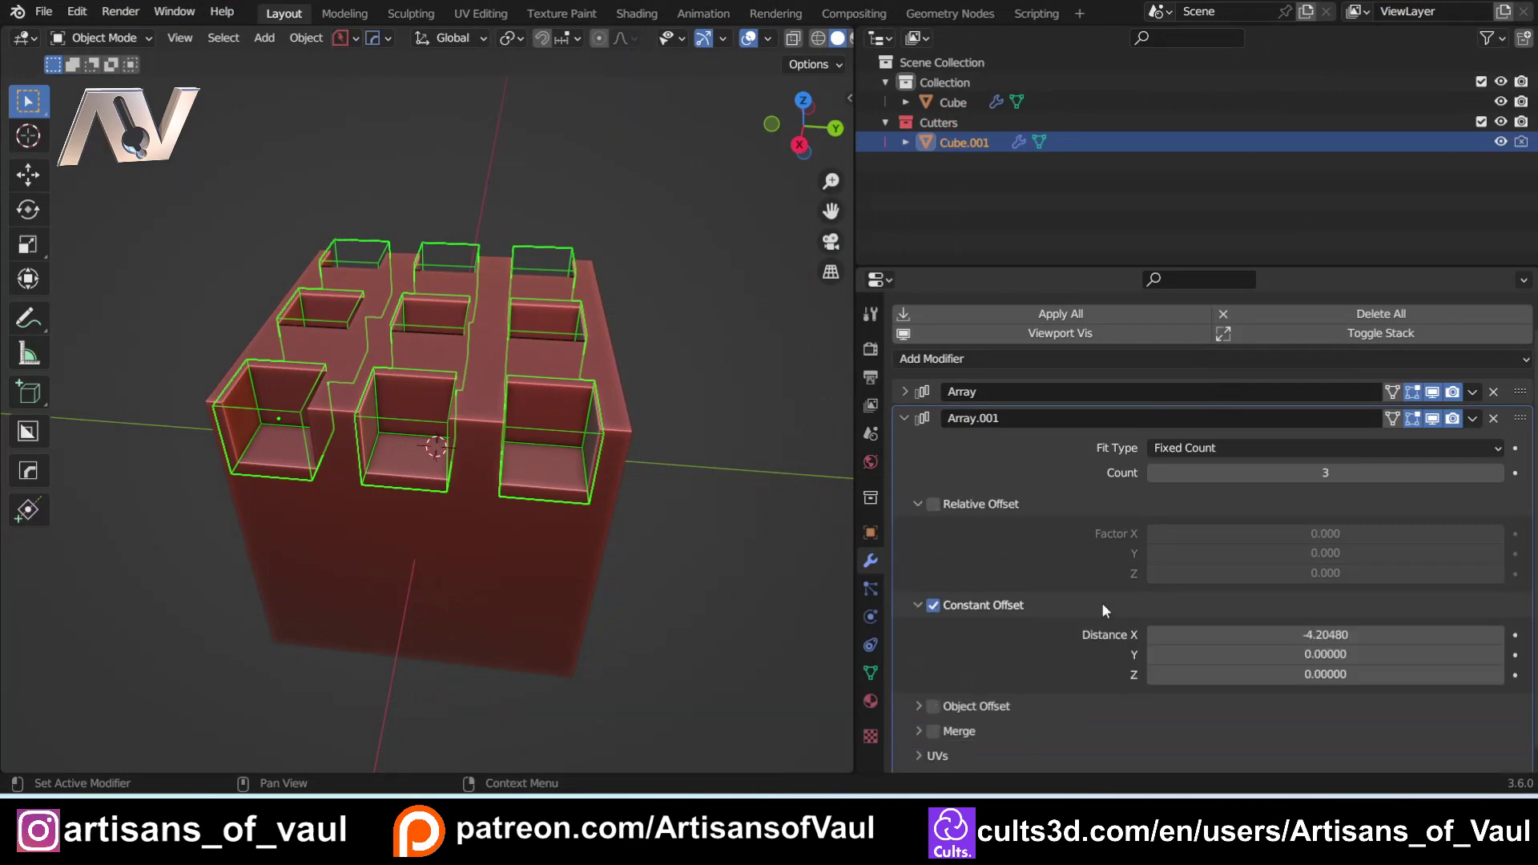
{"action": "left_click", "coordinate": [933, 504]}
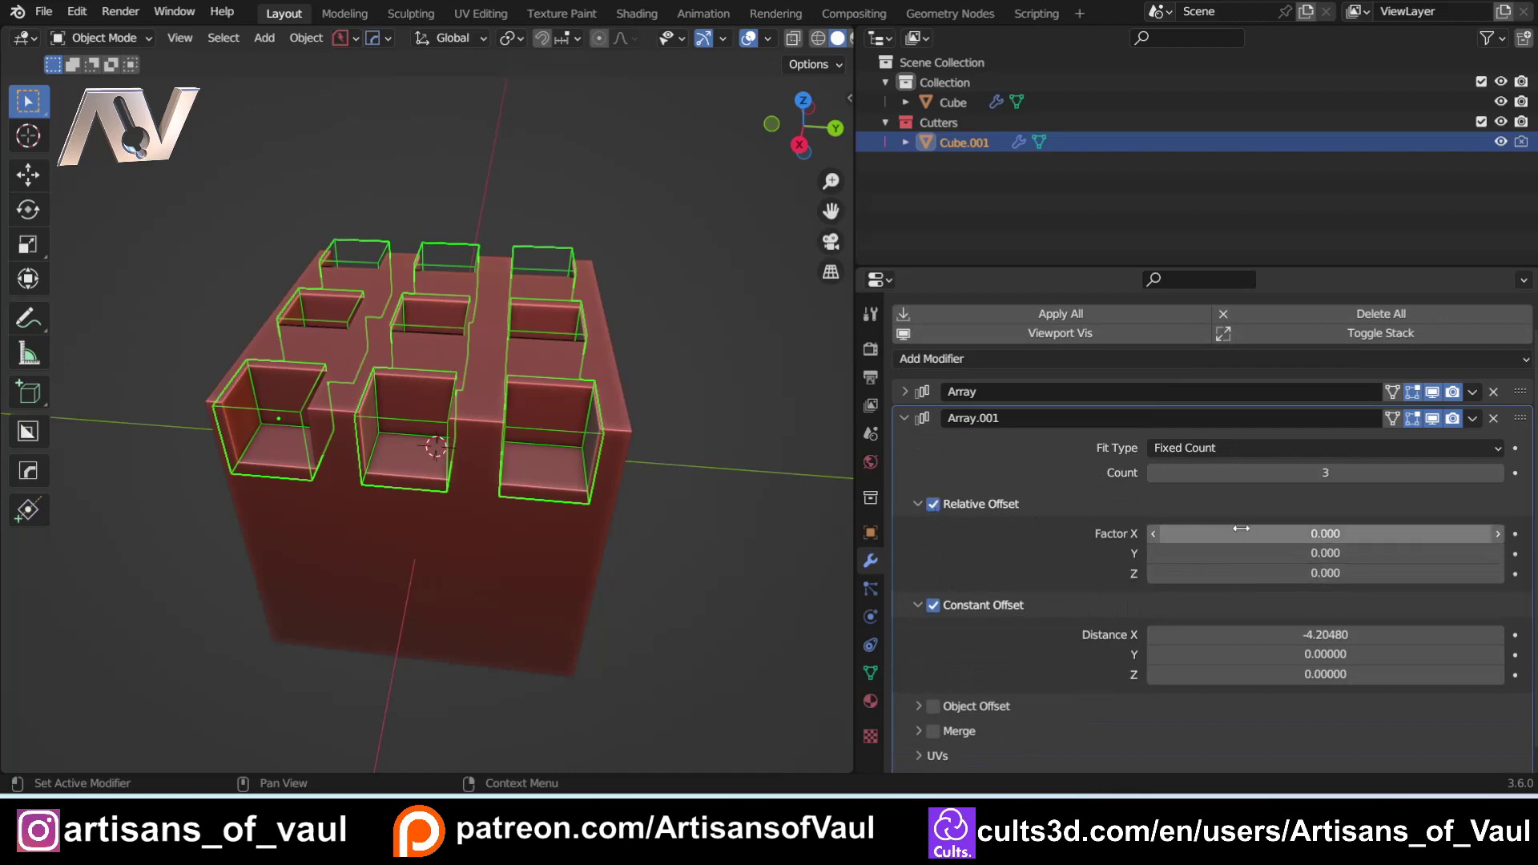
{"action": "left_click", "coordinate": [933, 604]}
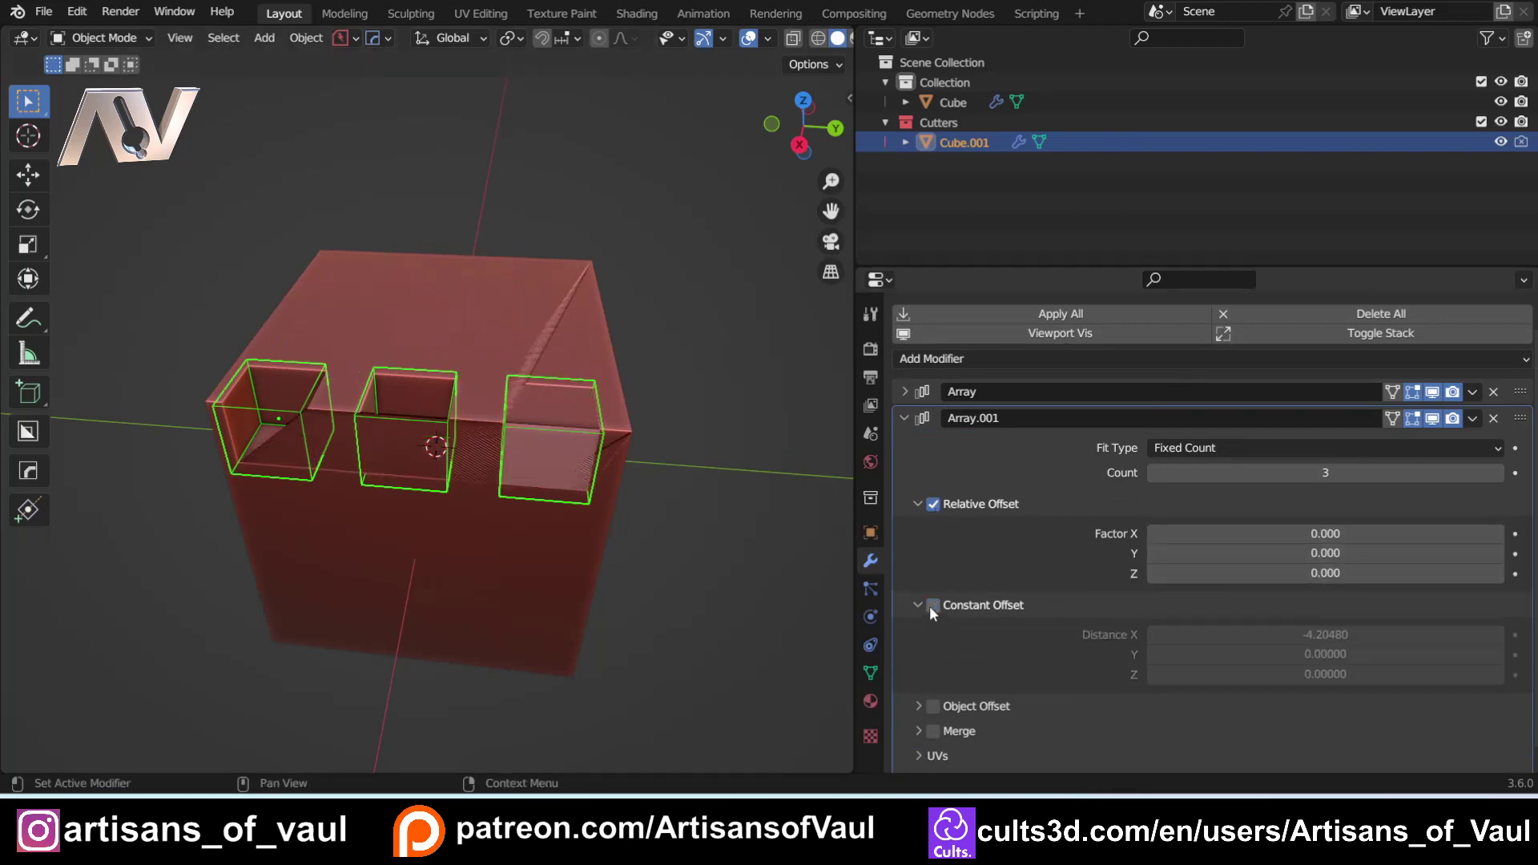
Step: Set the relative offset Factor X of Array.001 to -2 so the cutouts spread across the block's top face
{"action": "middle_click_drag", "start_coordinate": [721, 456], "coordinate": [845, 428]}
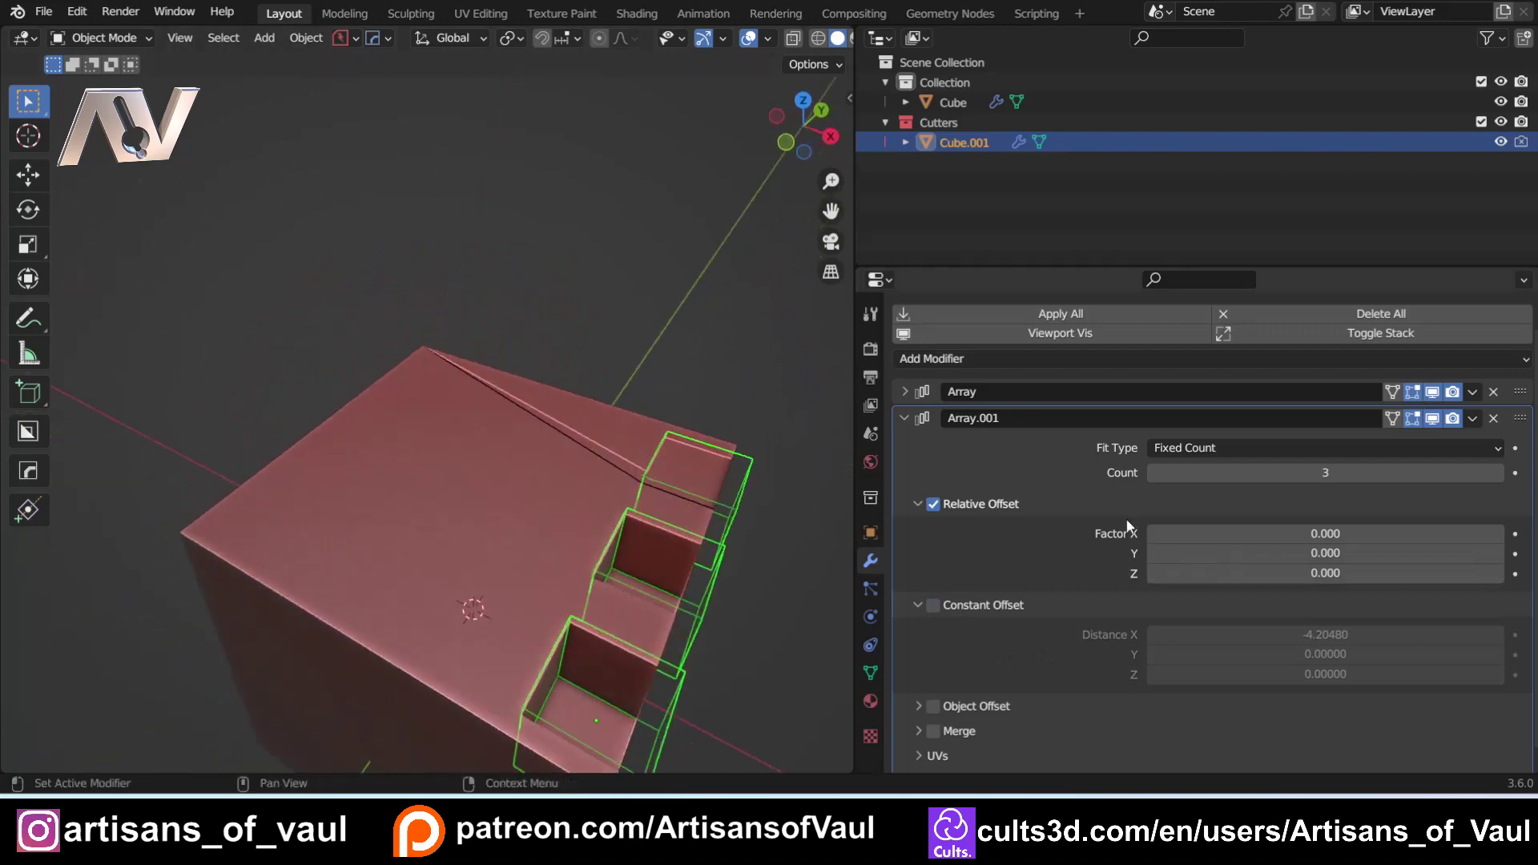
{"action": "left_click", "coordinate": [1222, 533]}
{"action": "type", "text": "2"}
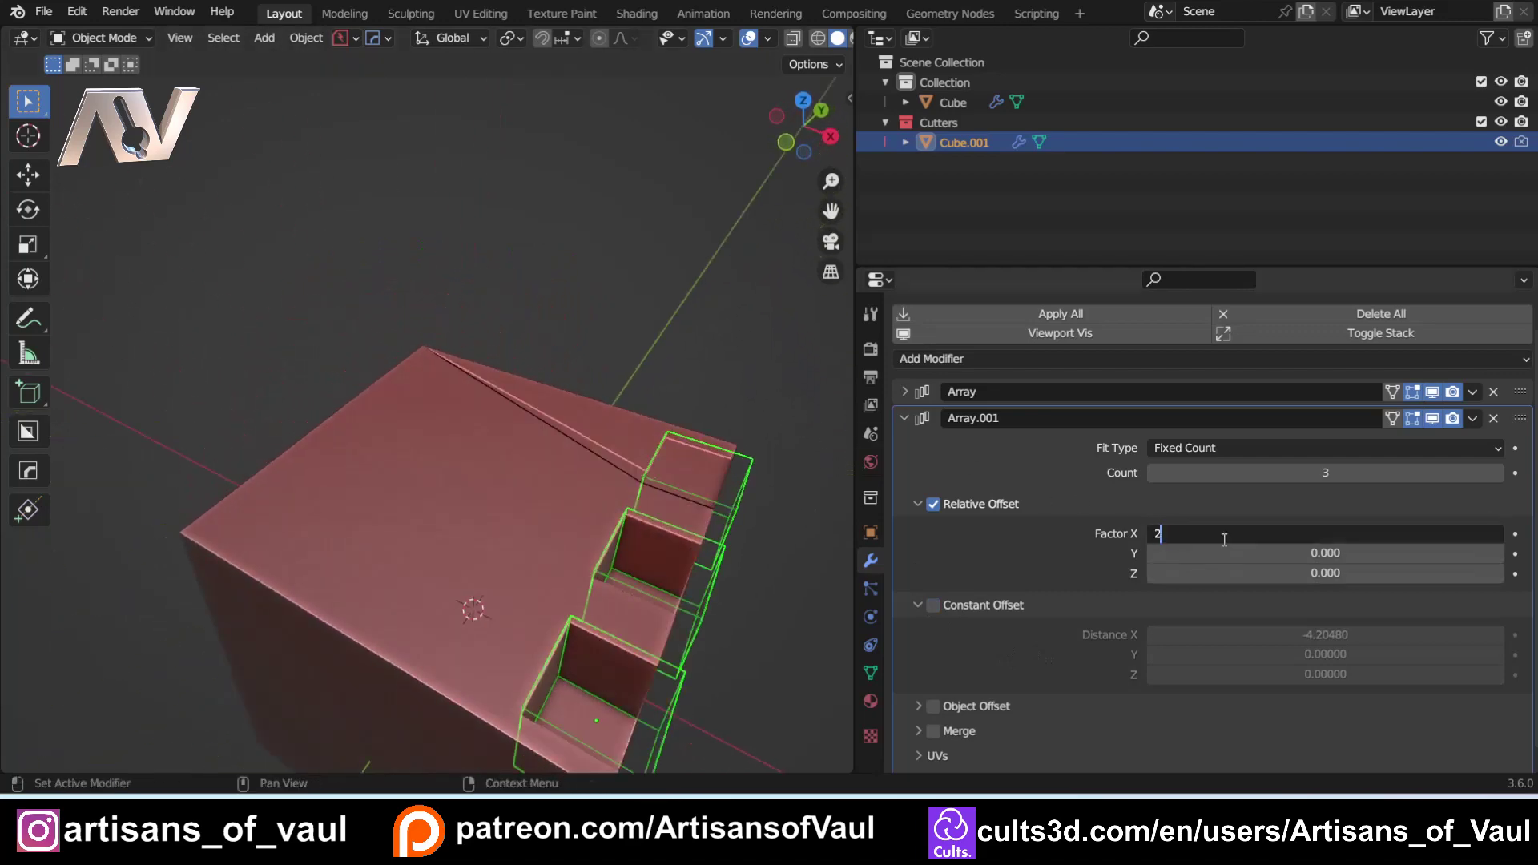
{"action": "key", "text": "Return"}
{"action": "left_click", "coordinate": [1222, 533]}
{"action": "type", "text": "-2"}
{"action": "key", "text": "Return"}
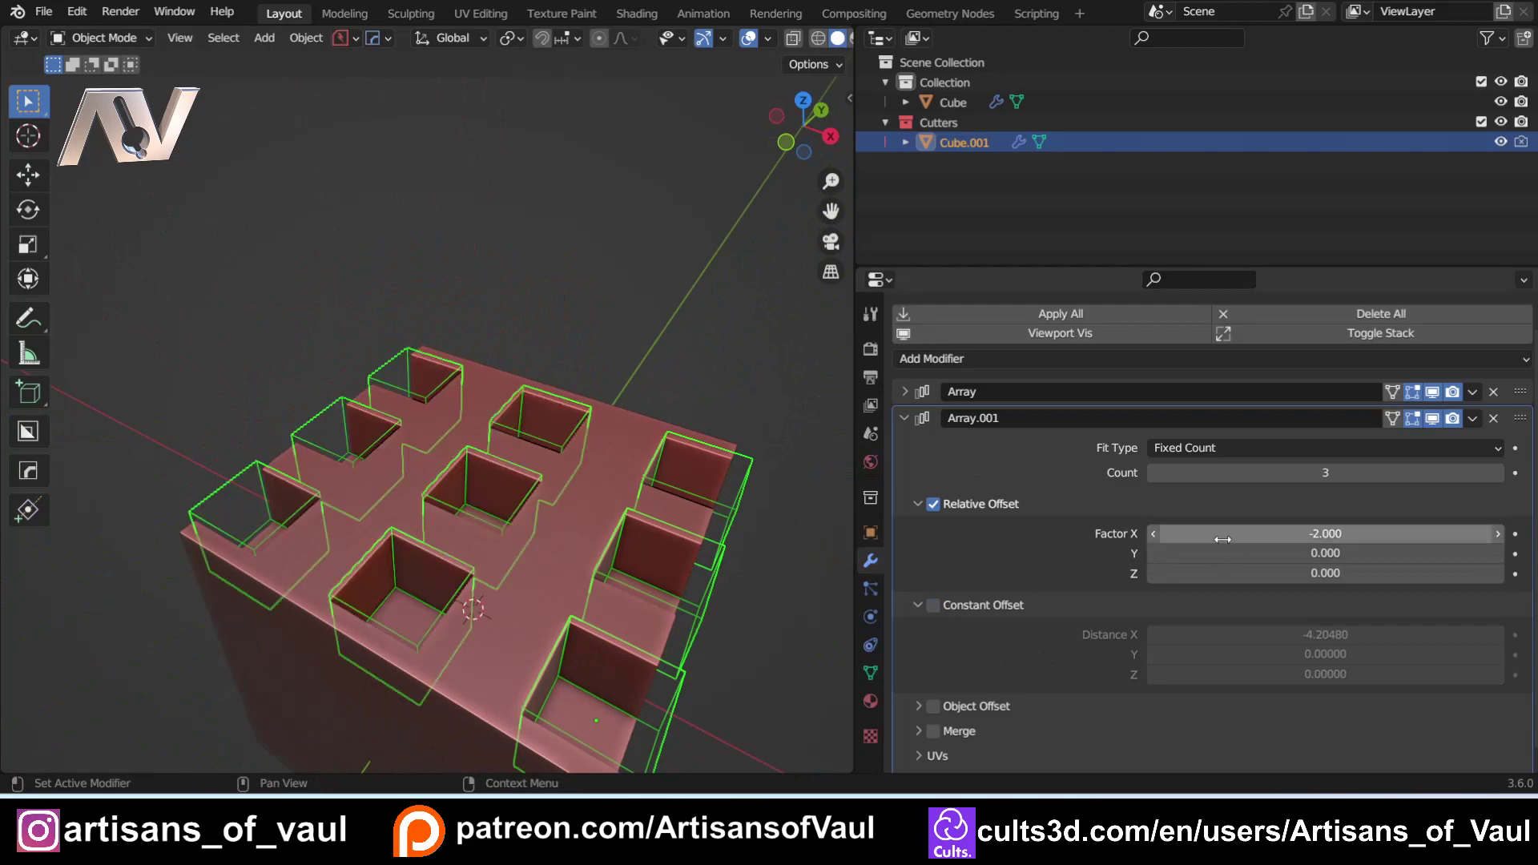
{"action": "middle_click_drag", "start_coordinate": [560, 376], "coordinate": [426, 464]}
{"action": "scroll", "coordinate": [545, 388], "scroll_direction": "up", "scroll_amount": 3}
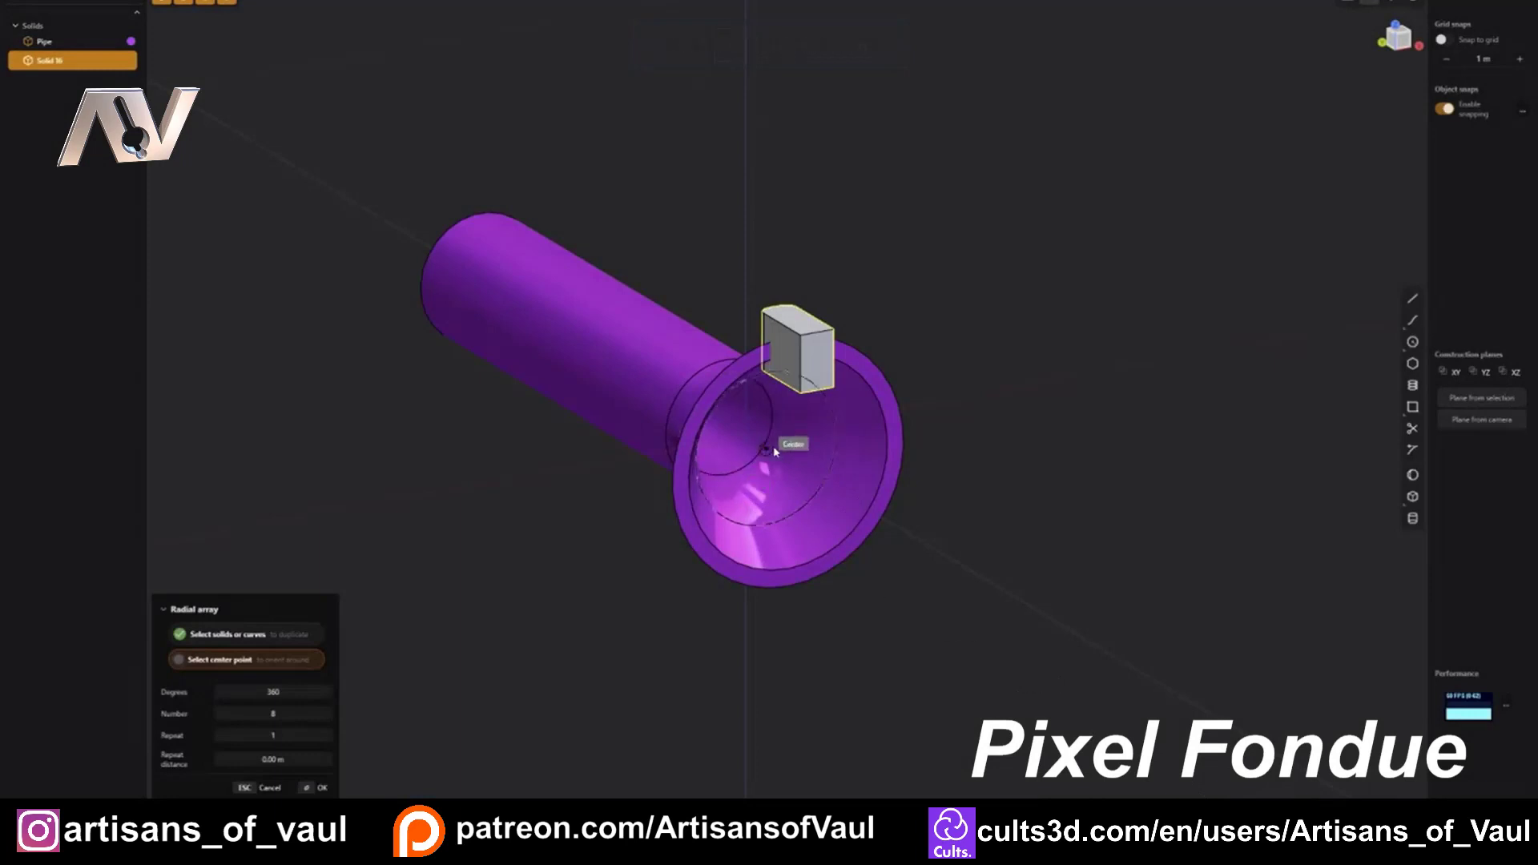
Step: In Plasticity, create a 360-degree radial array of the block around the pipe's flared mouth centre with 6 instances
{"action": "left_click", "coordinate": [774, 452]}
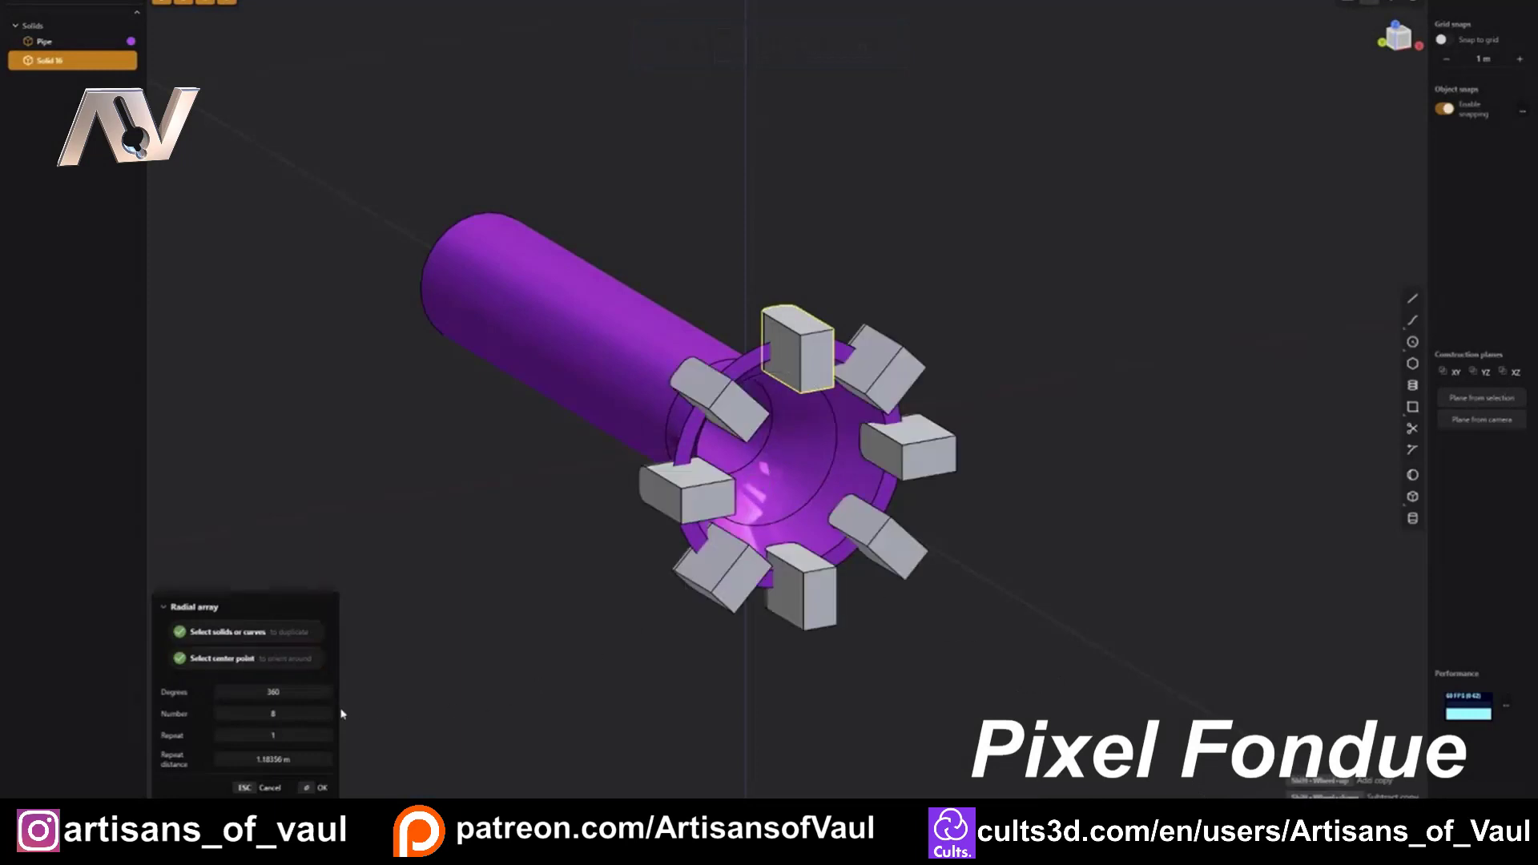
{"action": "left_click", "coordinate": [272, 714]}
{"action": "mouse_move", "coordinate": [272, 713]}
{"action": "left_mouse_down"}
{"action": "mouse_move", "coordinate": [320, 713]}
{"action": "mouse_move", "coordinate": [259, 713]}
{"action": "left_mouse_up"}
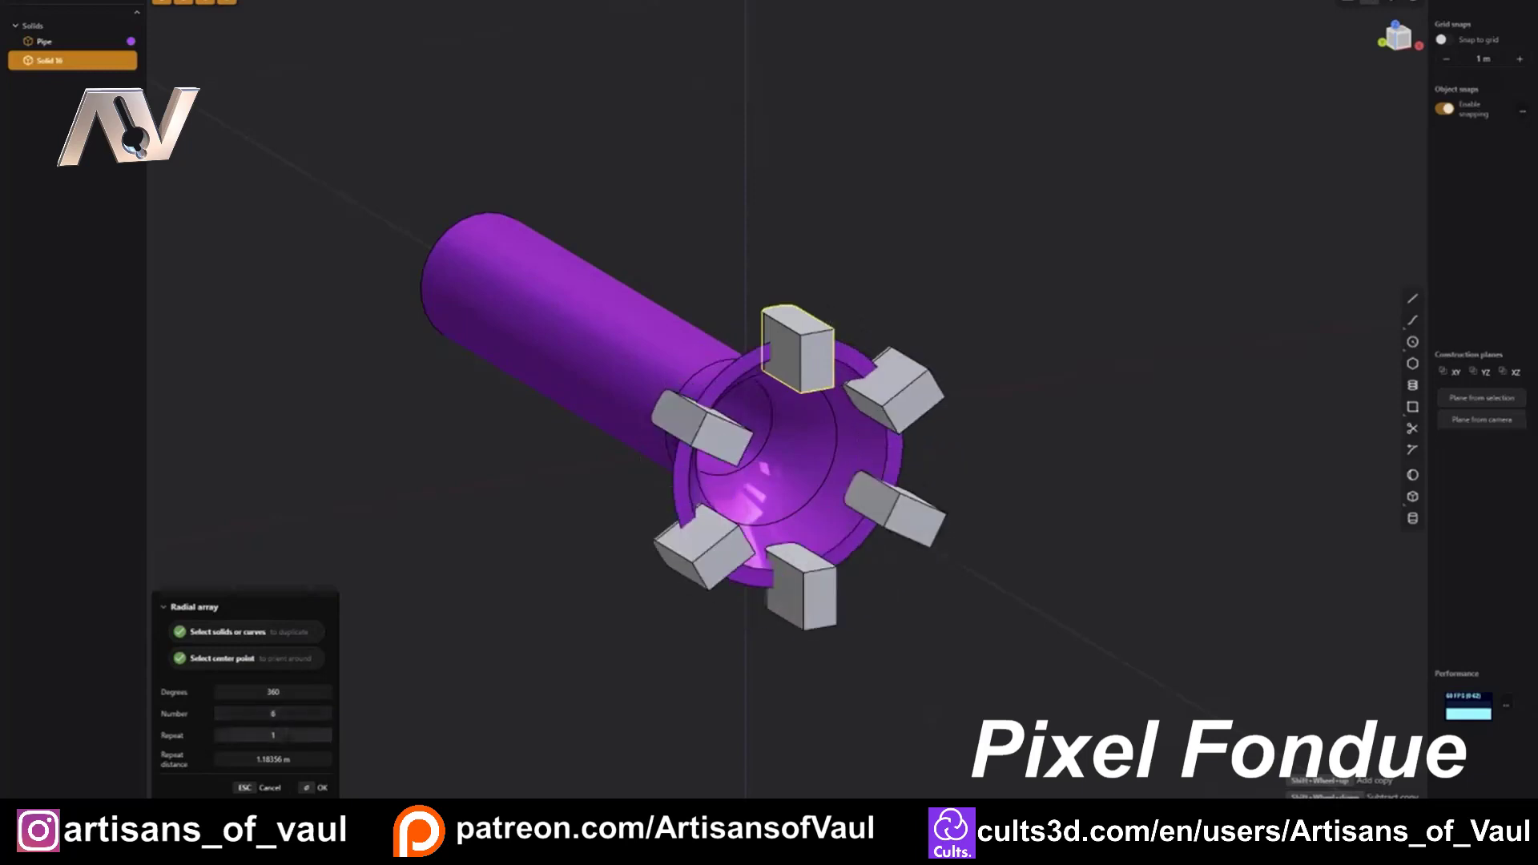
{"action": "key", "text": "Return"}
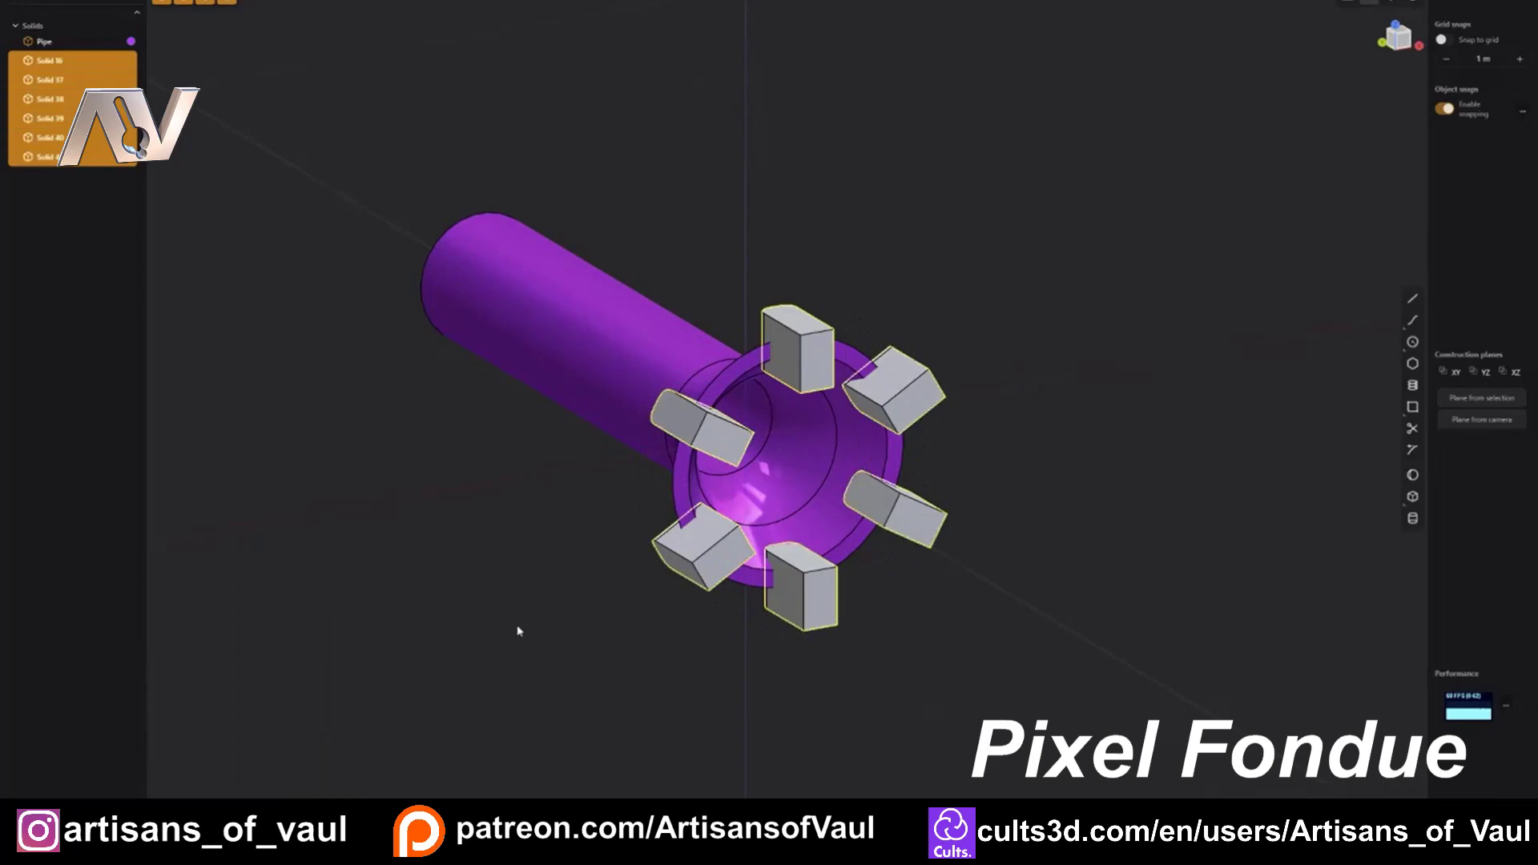
Step: Apply a Boolean with the purple pipe as target body and all six arrayed blocks as tool bodies
{"action": "left_click", "coordinate": [571, 349]}
{"action": "key", "text": "q"}
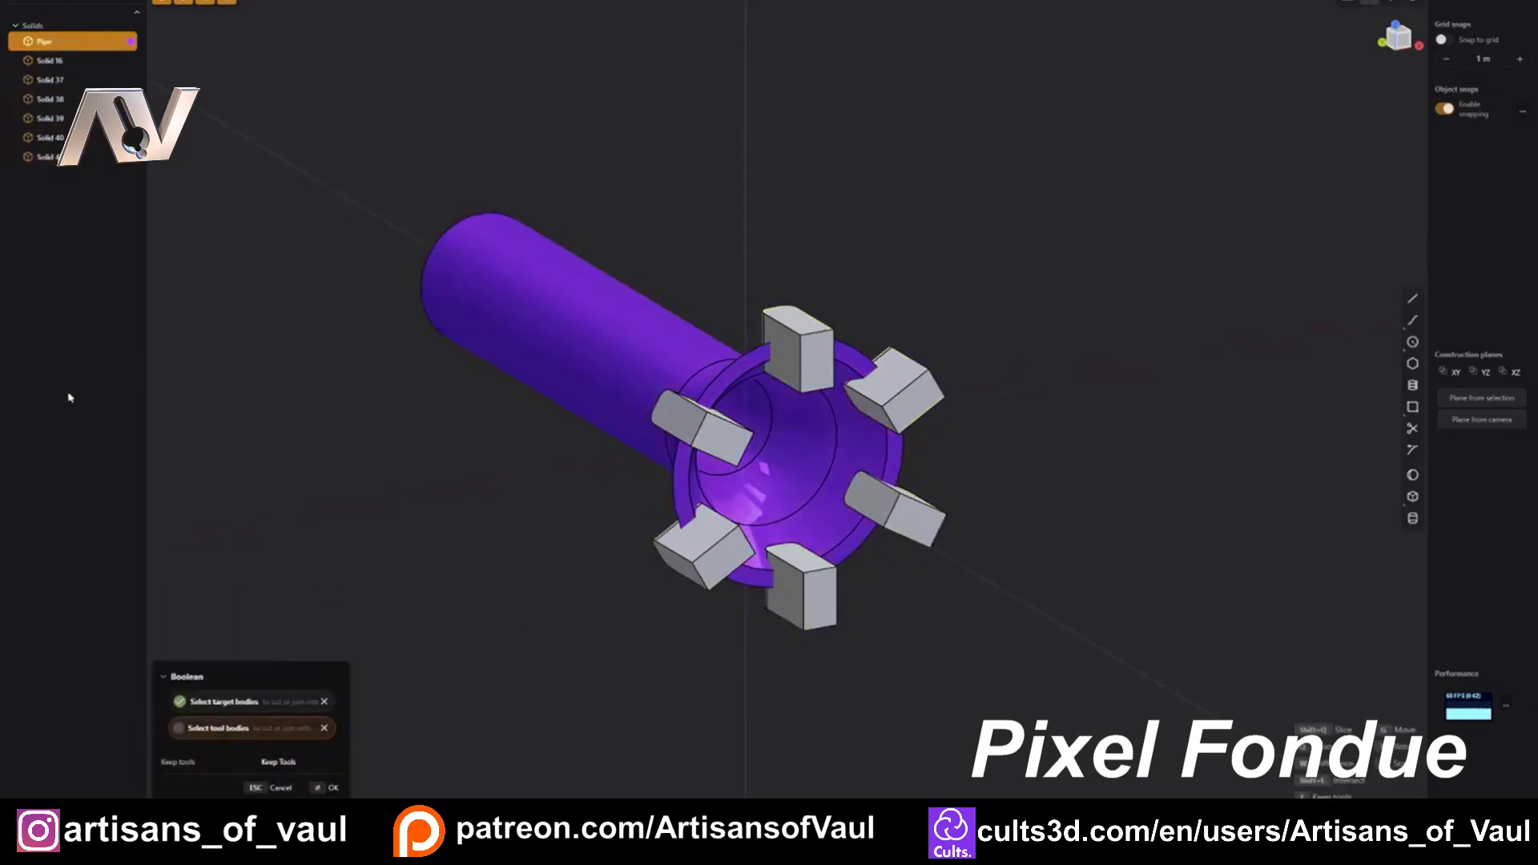
{"action": "left_click", "coordinate": [67, 66]}
{"action": "key", "text": "ctrl+a"}
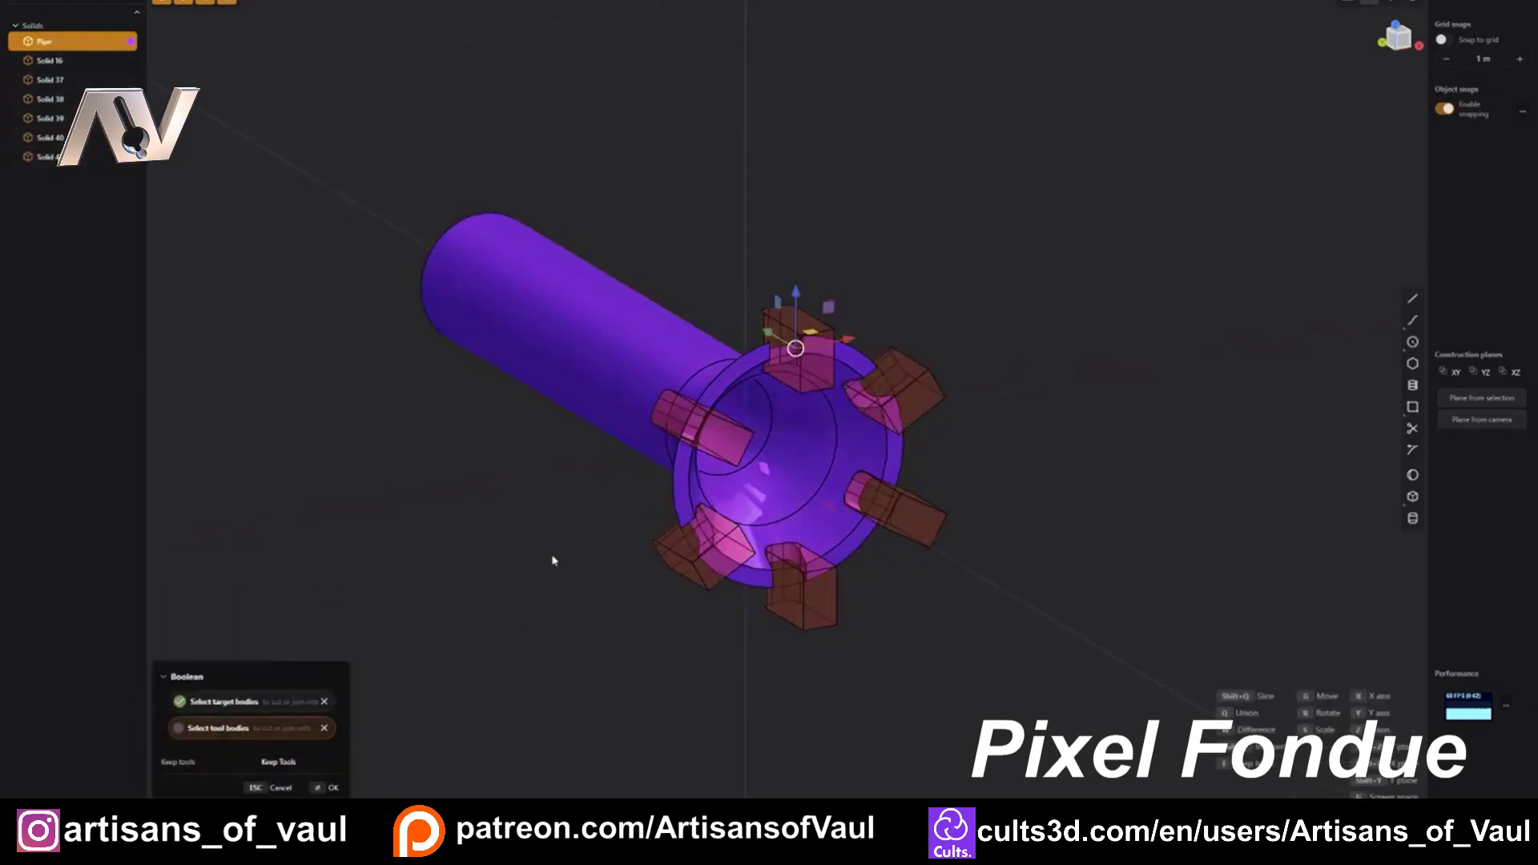
{"action": "key", "text": "Return"}
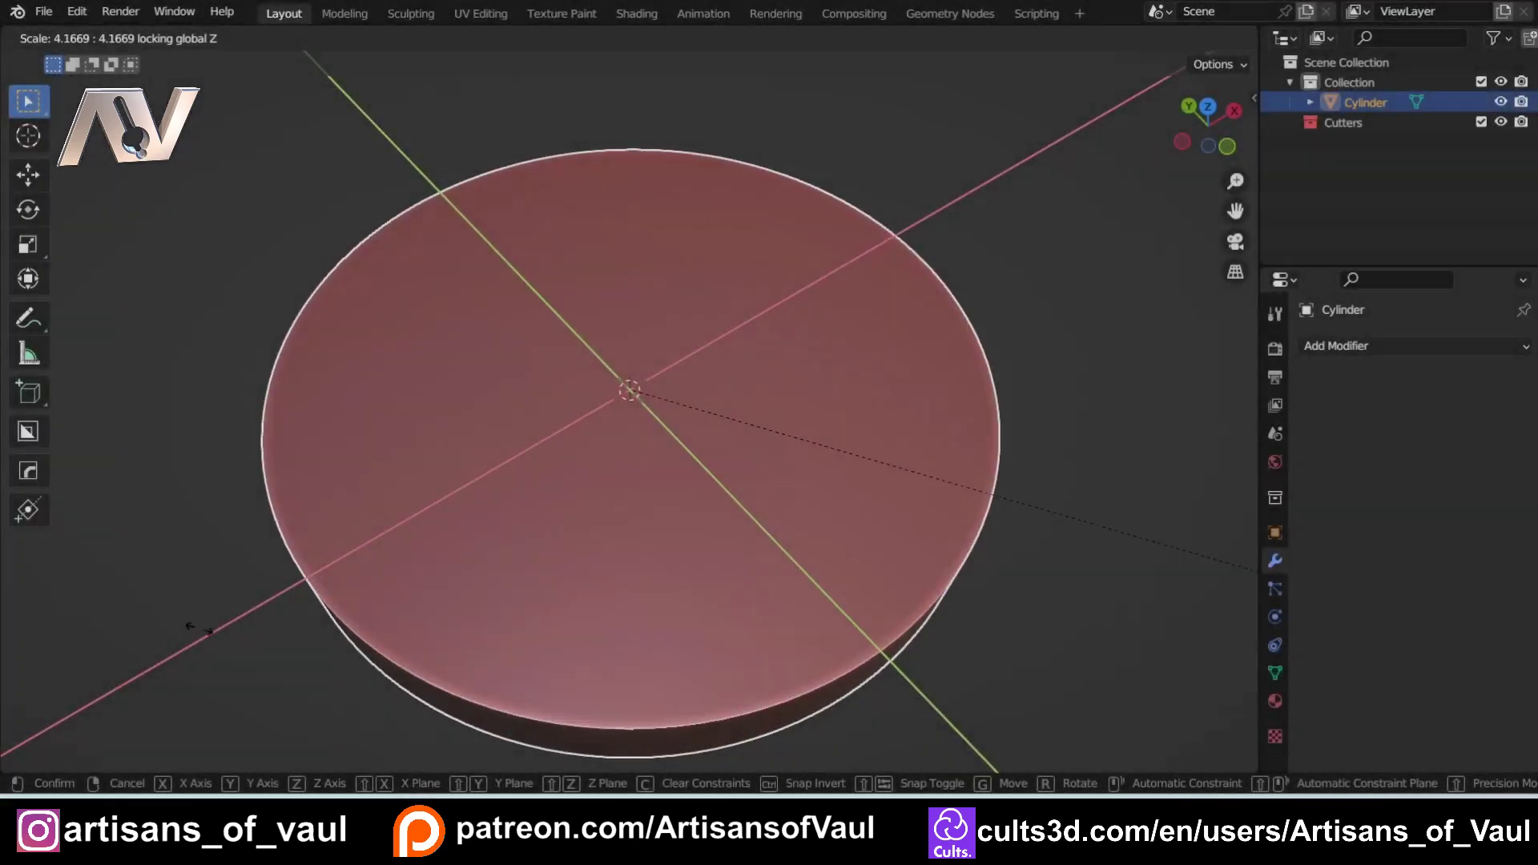
Step: In Blender, scale the cylinder to about 4.608 in X and Y and add a second cylinder at its centre
{"action": "left_click", "coordinate": [400, 369]}
{"action": "key", "text": "shift+a"}
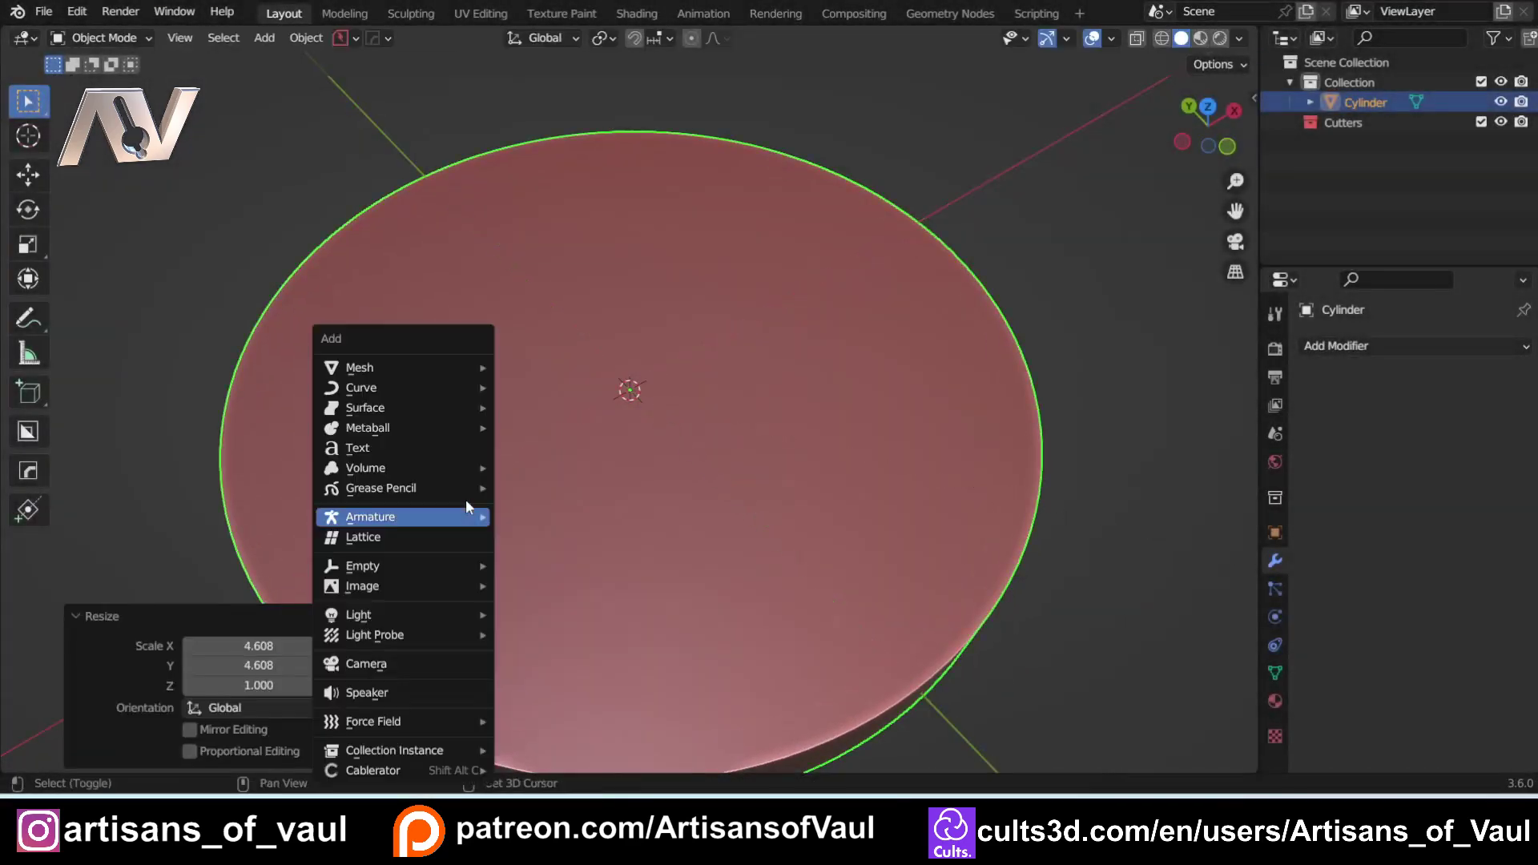
{"action": "mouse_move", "coordinate": [444, 373]}
{"action": "left_click", "coordinate": [547, 487]}
Step: Cut the small cylinder out of the disc with a non-destructive Difference Boolean and change the Boolean's solver
{"action": "key", "text": "ctrl+KP_Subtract"}
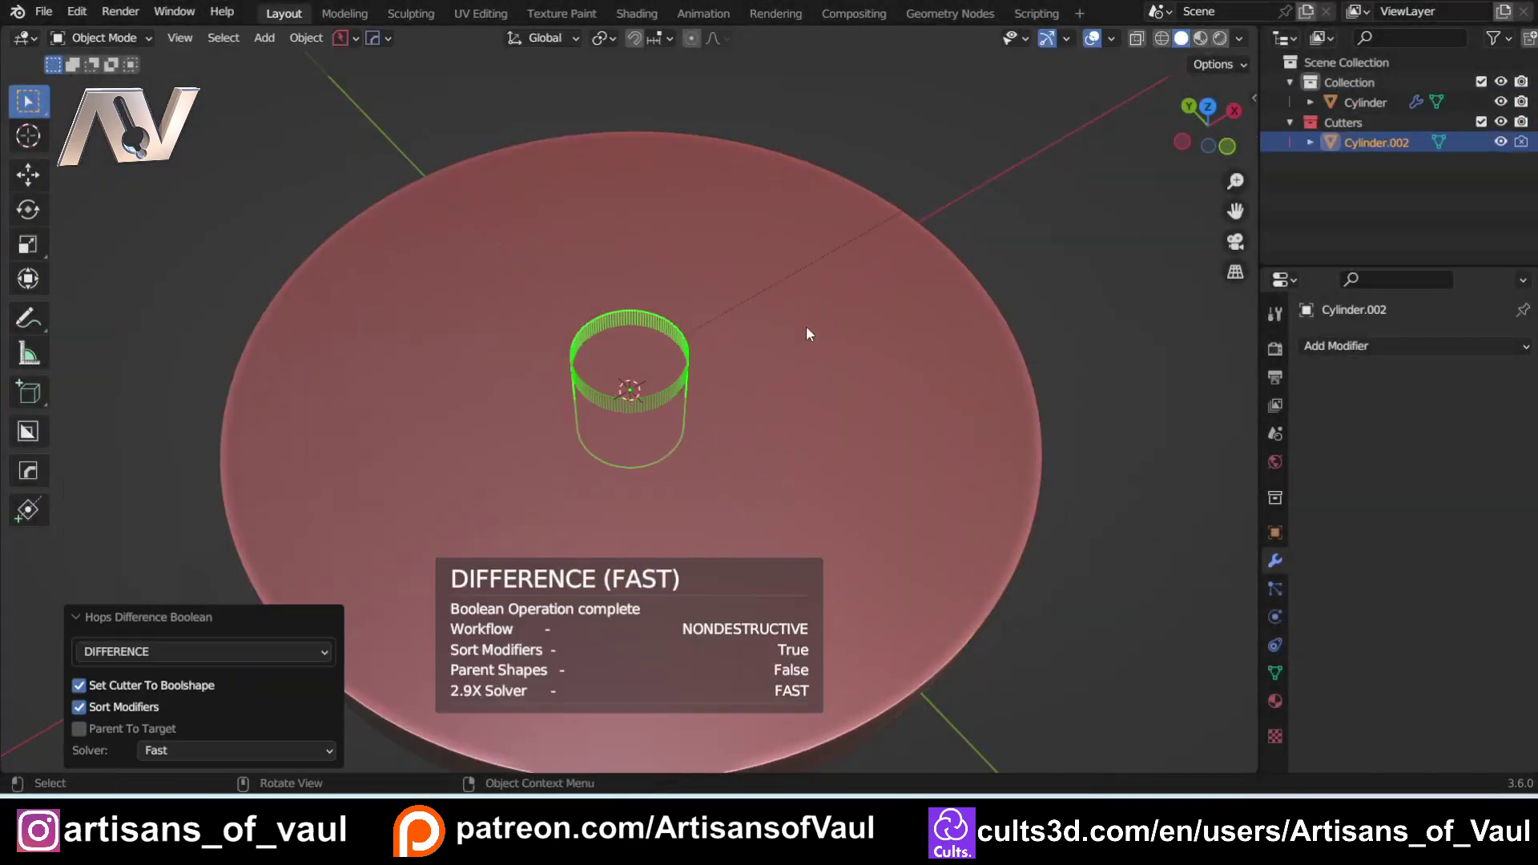
{"action": "left_click", "coordinate": [210, 750]}
{"action": "left_click", "coordinate": [202, 706]}
{"action": "middle_click_drag", "start_coordinate": [712, 371], "coordinate": [681, 393]}
{"action": "left_click", "coordinate": [659, 323]}
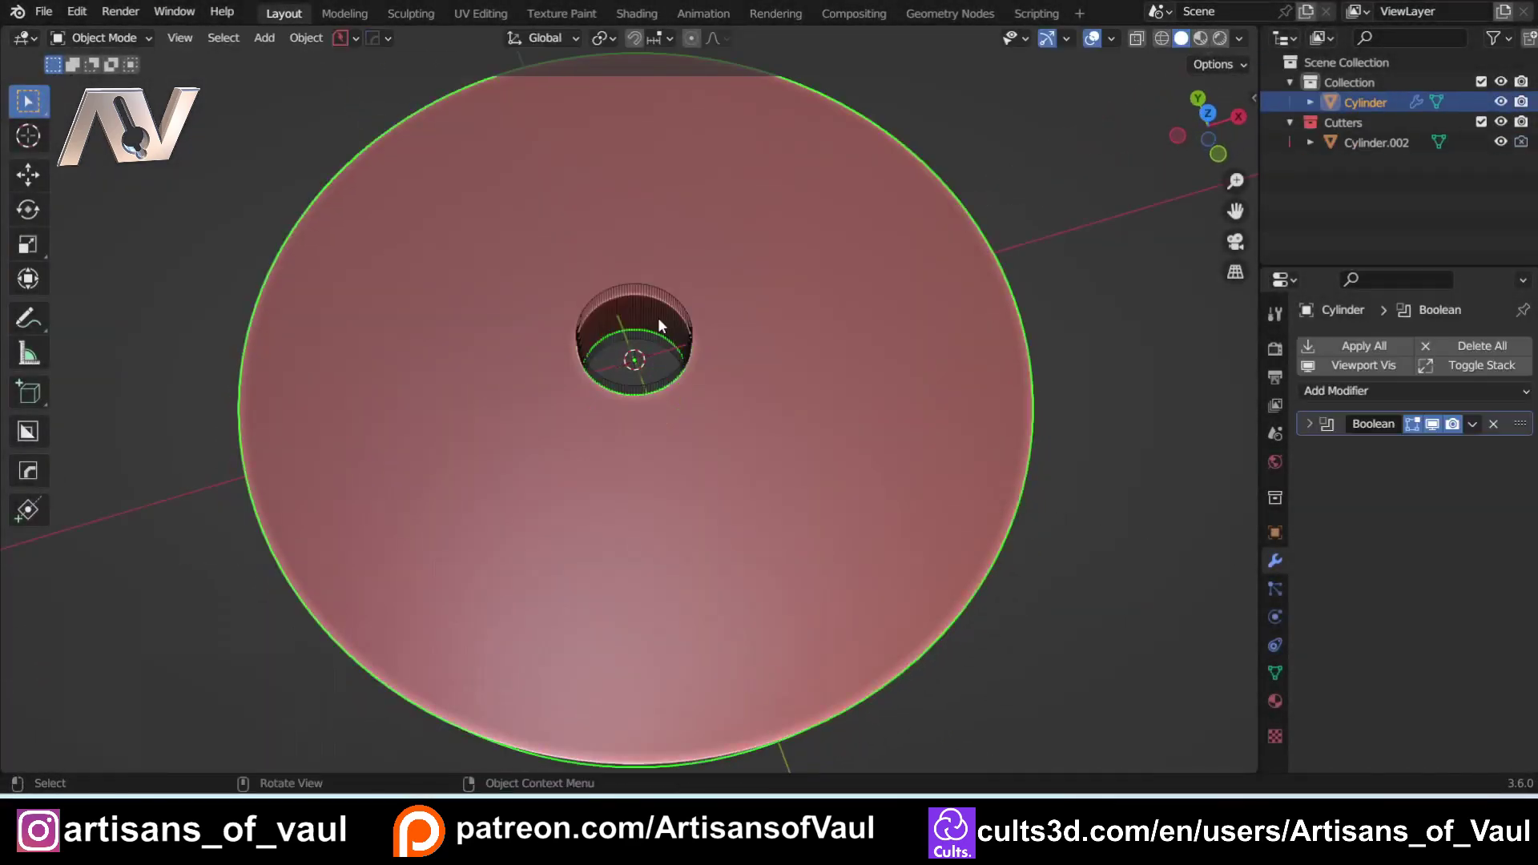
Step: Apply a HOps Radial Array to the cylinder cutter around the Z axis with 6 segments and about 4.853 Y displacement
{"action": "middle_click_drag", "start_coordinate": [659, 323], "coordinate": [631, 383]}
{"action": "left_click", "coordinate": [630, 382]}
{"action": "key", "text": "q"}
{"action": "mouse_move", "coordinate": [628, 378]}
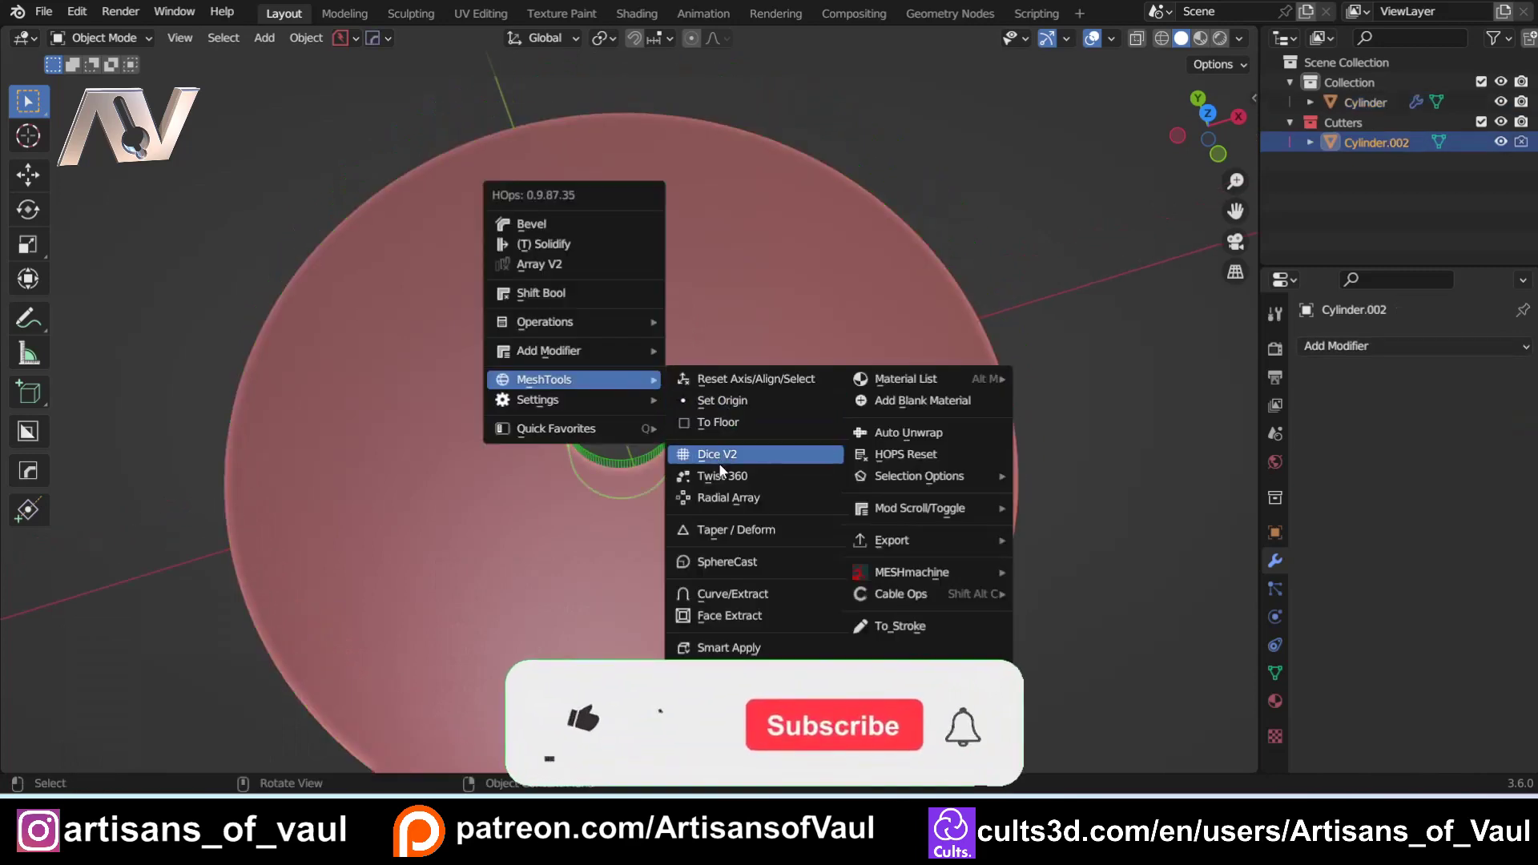
{"action": "left_click", "coordinate": [734, 498]}
{"action": "scroll", "coordinate": [795, 521], "scroll_direction": "up", "scroll_amount": 4}
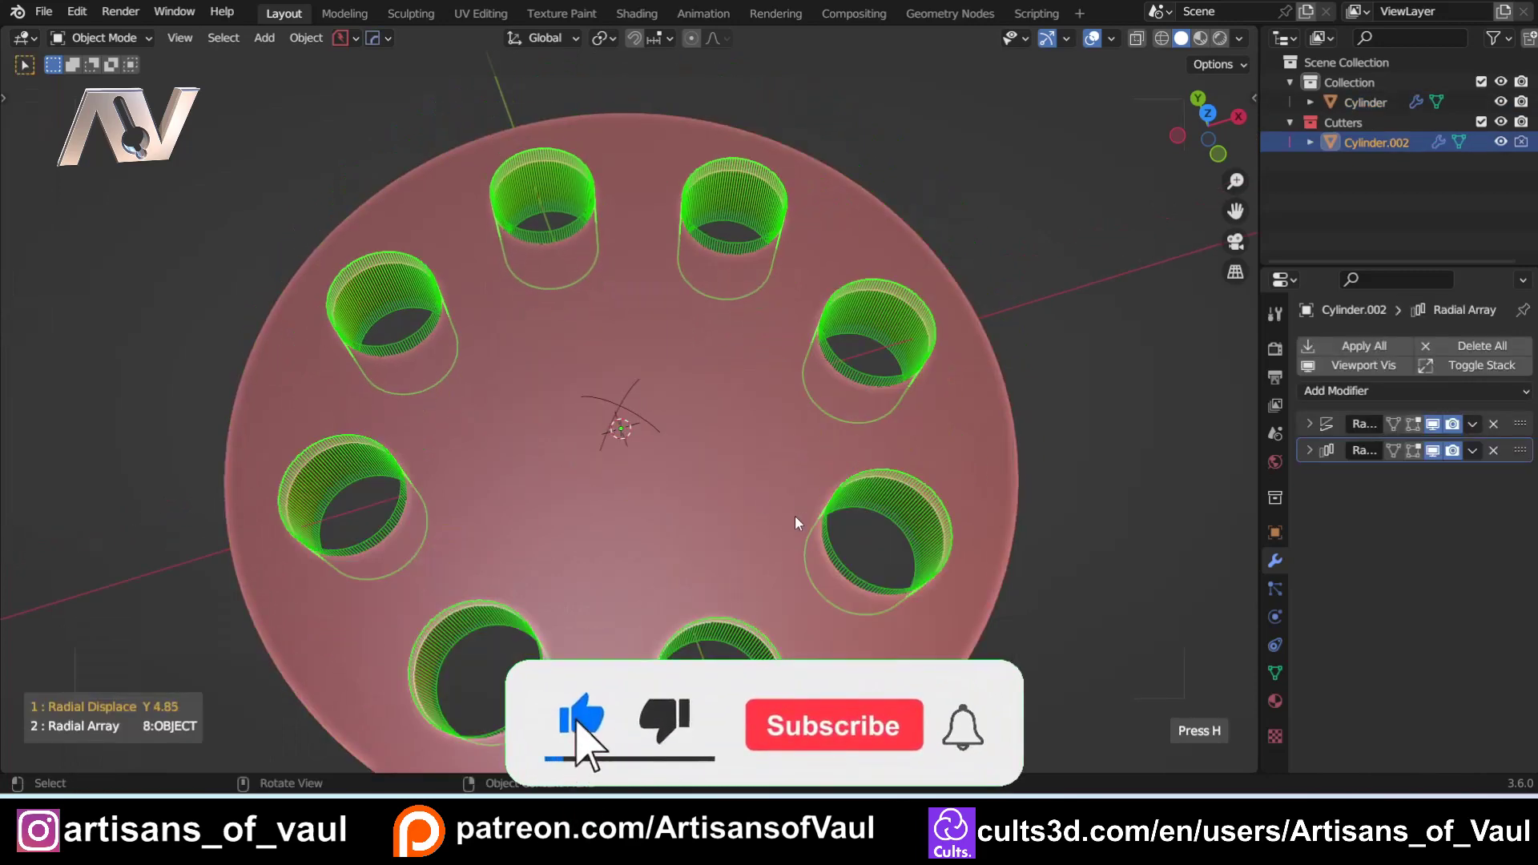
{"action": "scroll", "coordinate": [795, 516], "scroll_direction": "down", "scroll_amount": 4}
{"action": "left_click", "coordinate": [794, 515]}
{"action": "middle_click_drag", "start_coordinate": [1038, 335], "coordinate": [1238, 450]}
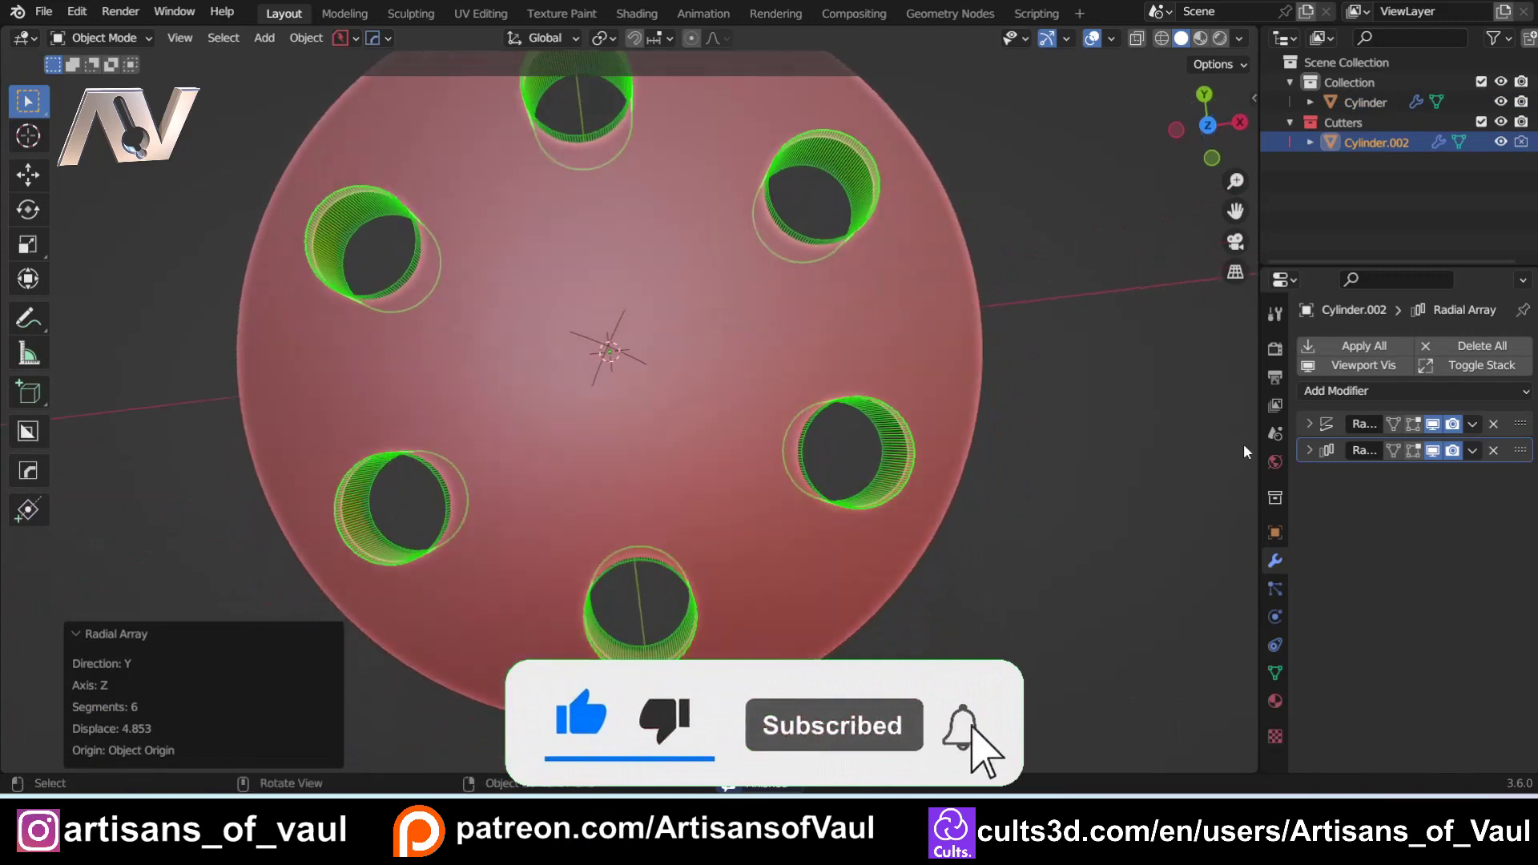
Step: Set the cutter's Radial Array count to 8 and adjust the Radial Displace strength
{"action": "left_click_drag", "start_coordinate": [1238, 450], "coordinate": [910, 448]}
{"action": "middle_click_drag", "start_coordinate": [868, 421], "coordinate": [865, 474]}
{"action": "left_click", "coordinate": [958, 450]}
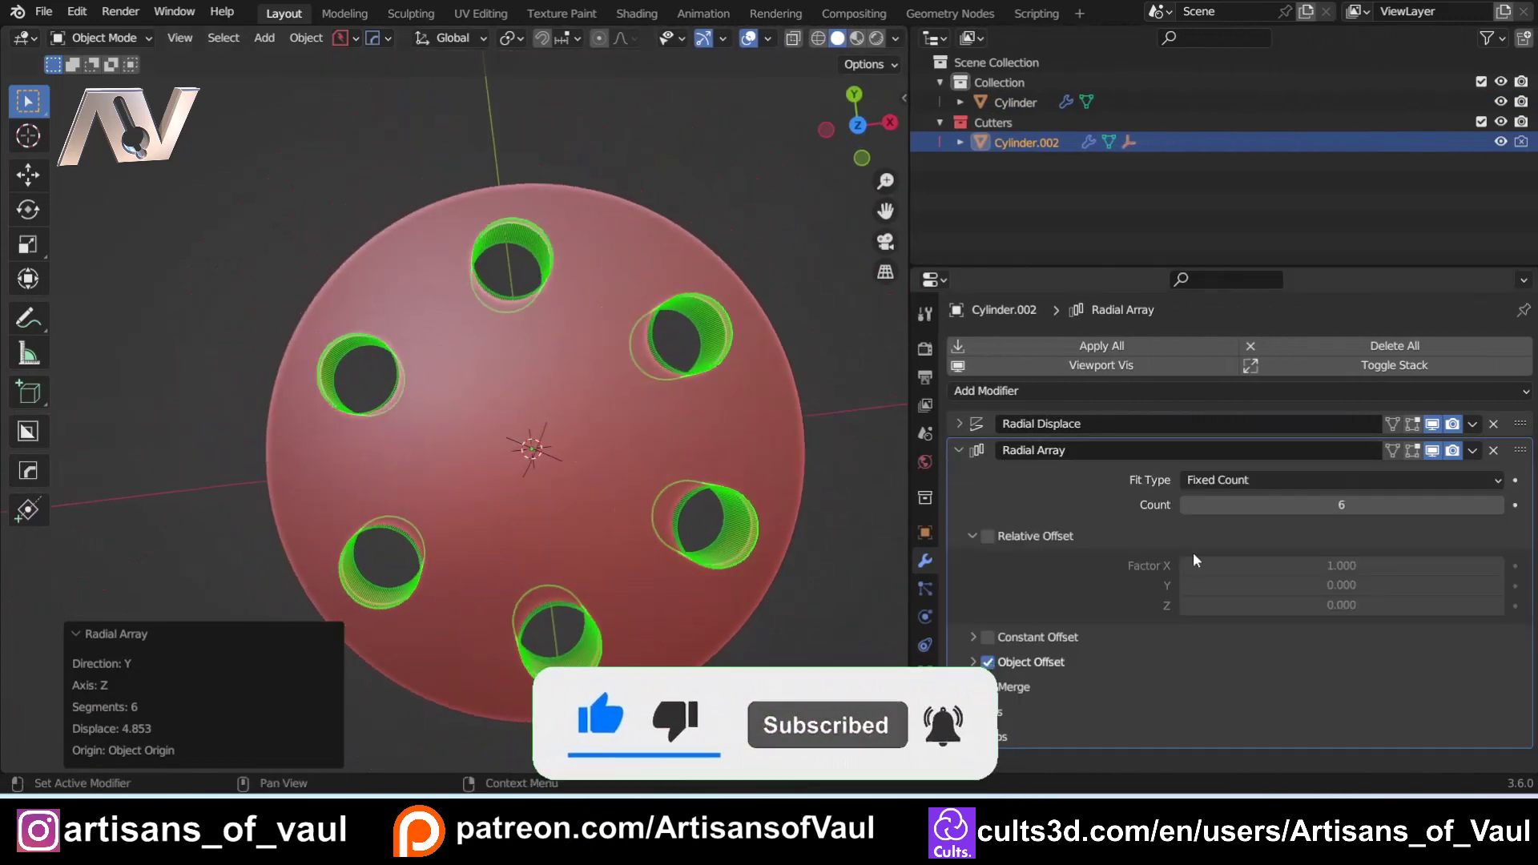
{"action": "left_click", "coordinate": [1497, 505]}
{"action": "left_click", "coordinate": [1497, 504]}
{"action": "left_click", "coordinate": [958, 424]}
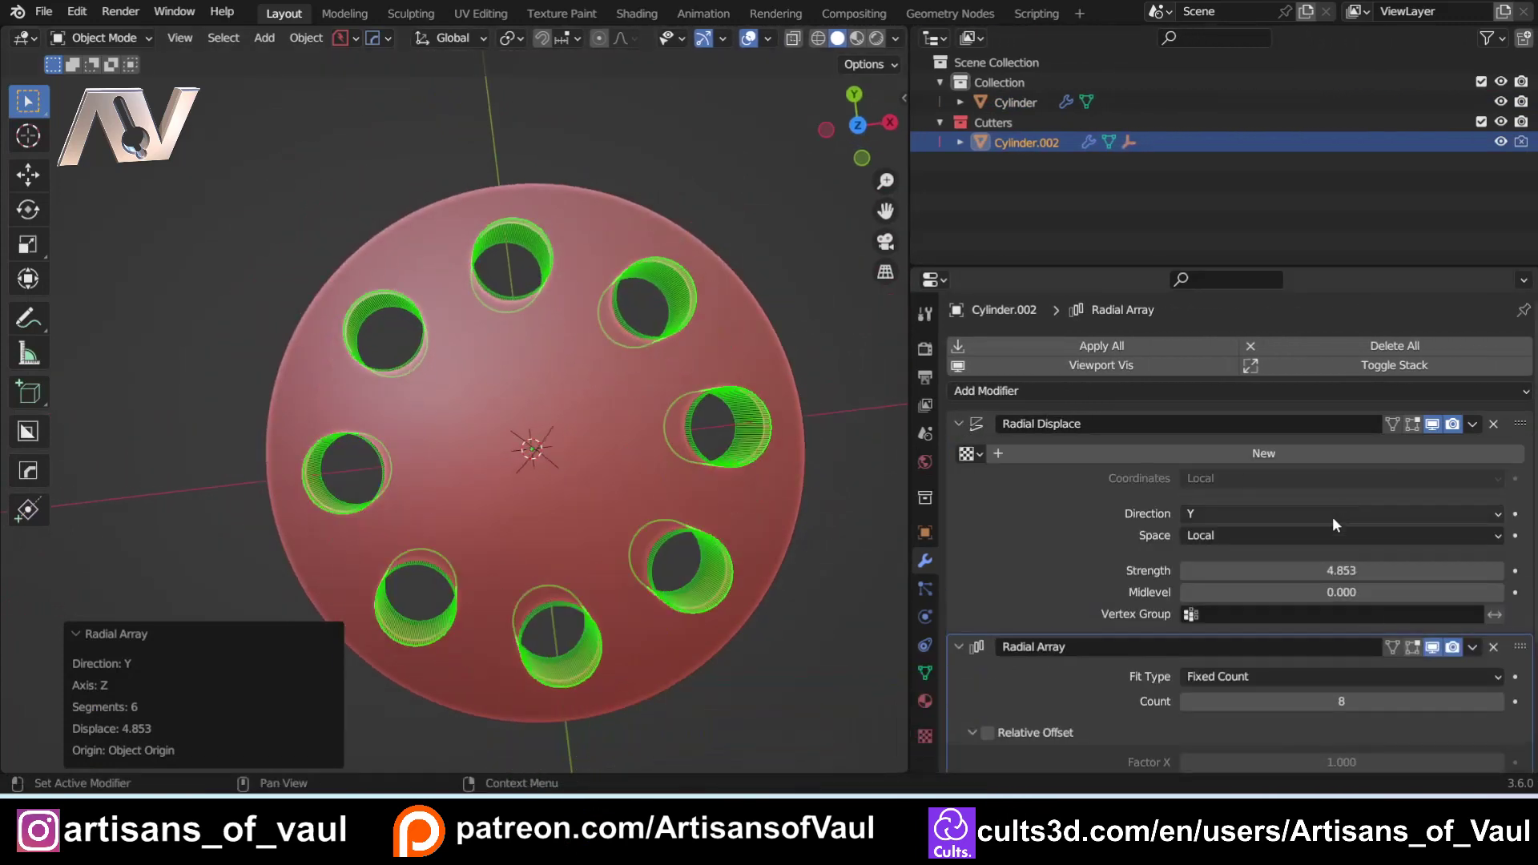
{"action": "mouse_move", "coordinate": [1341, 571]}
{"action": "left_mouse_down"}
{"action": "mouse_move", "coordinate": [1249, 570]}
{"action": "mouse_move", "coordinate": [1345, 570]}
{"action": "left_mouse_up"}
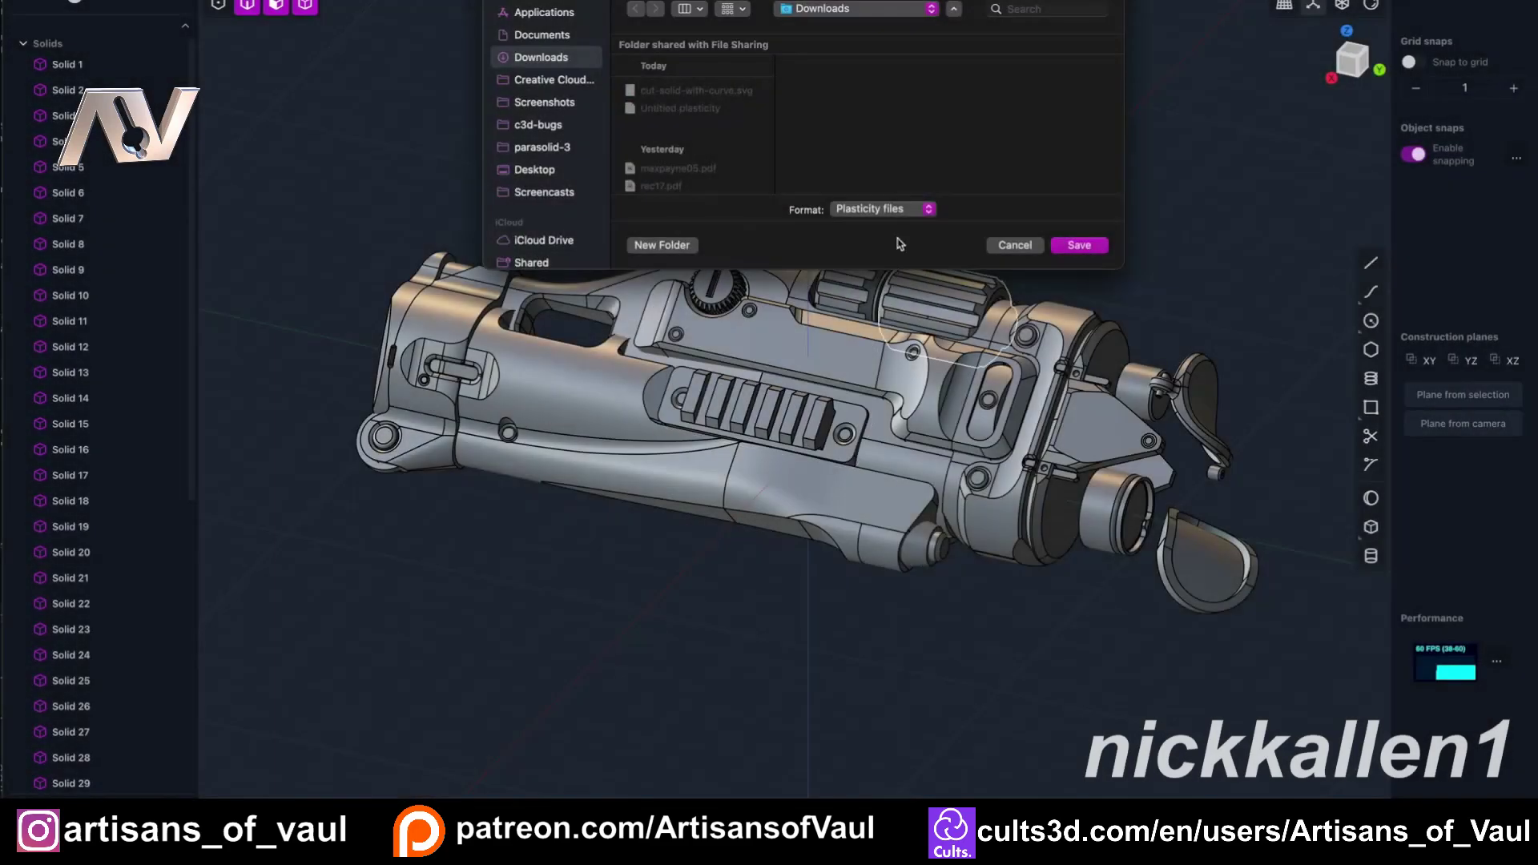
Step: In Plasticity, choose Wavefront OBJ as the format and save the weapon model to Downloads, opening the mesh export settings
{"action": "left_click", "coordinate": [913, 209]}
{"action": "left_click", "coordinate": [911, 266]}
{"action": "left_click", "coordinate": [1077, 245]}
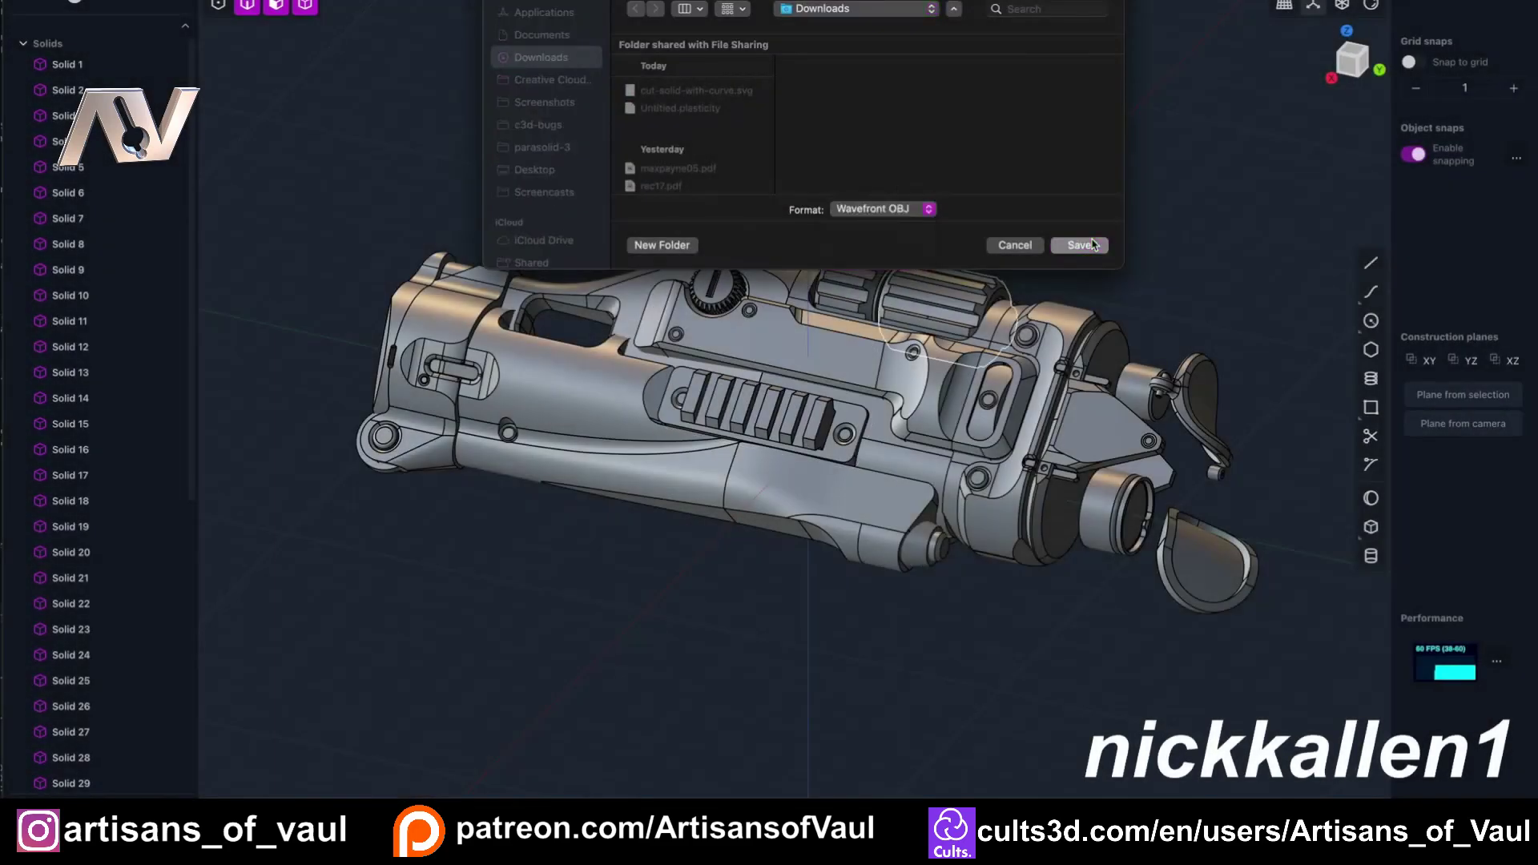
{"action": "left_click", "coordinate": [861, 172]}
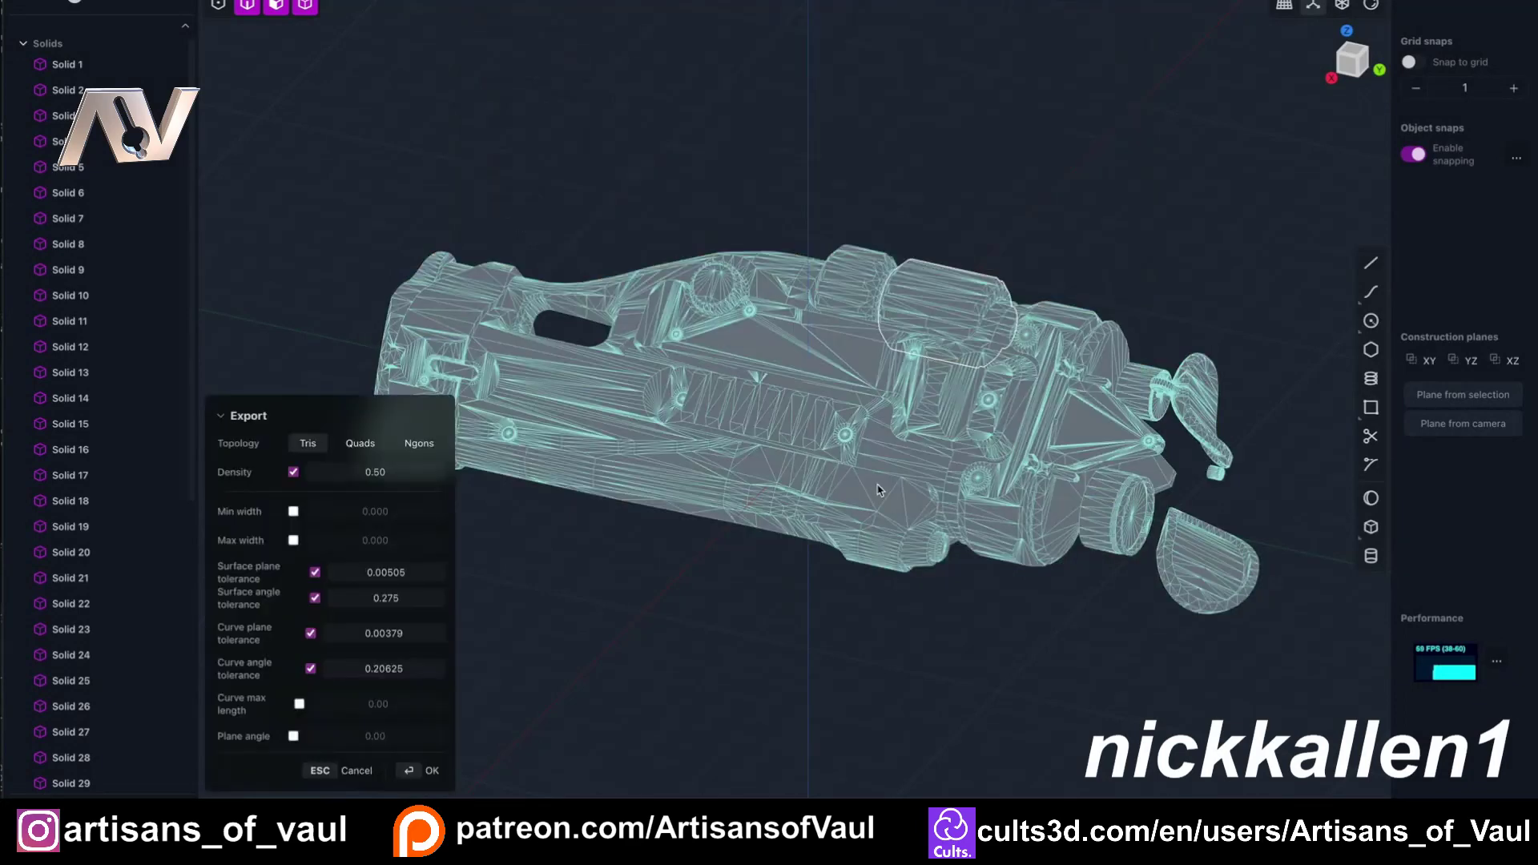
Step: Inspect the triangulated export preview and lower the mesh density to 0.01
{"action": "middle_click_drag", "start_coordinate": [813, 549], "coordinate": [833, 500]}
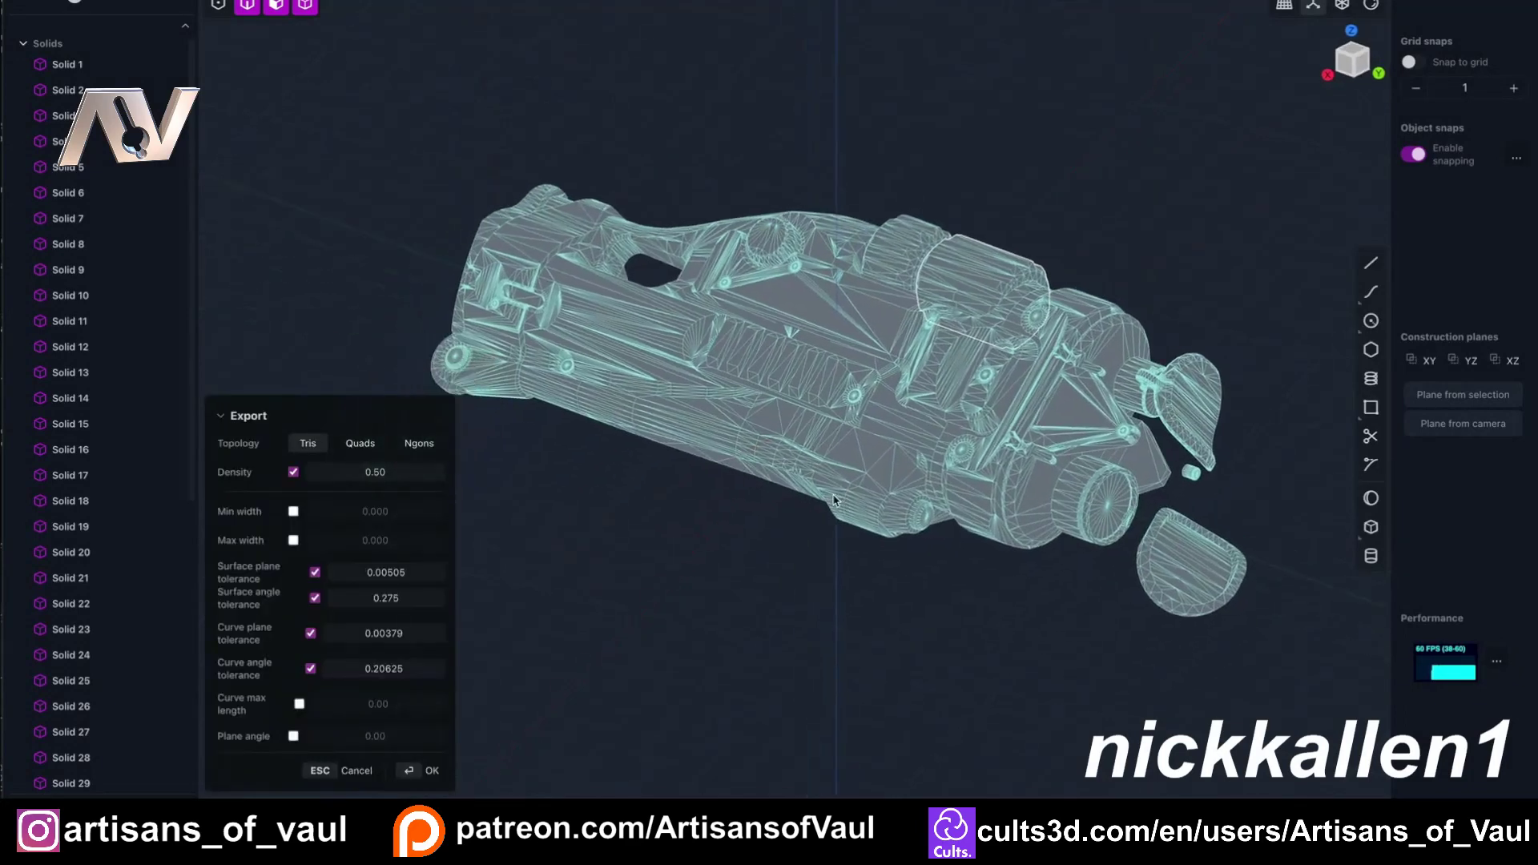
{"action": "scroll", "coordinate": [833, 499], "scroll_direction": "up", "scroll_amount": 3}
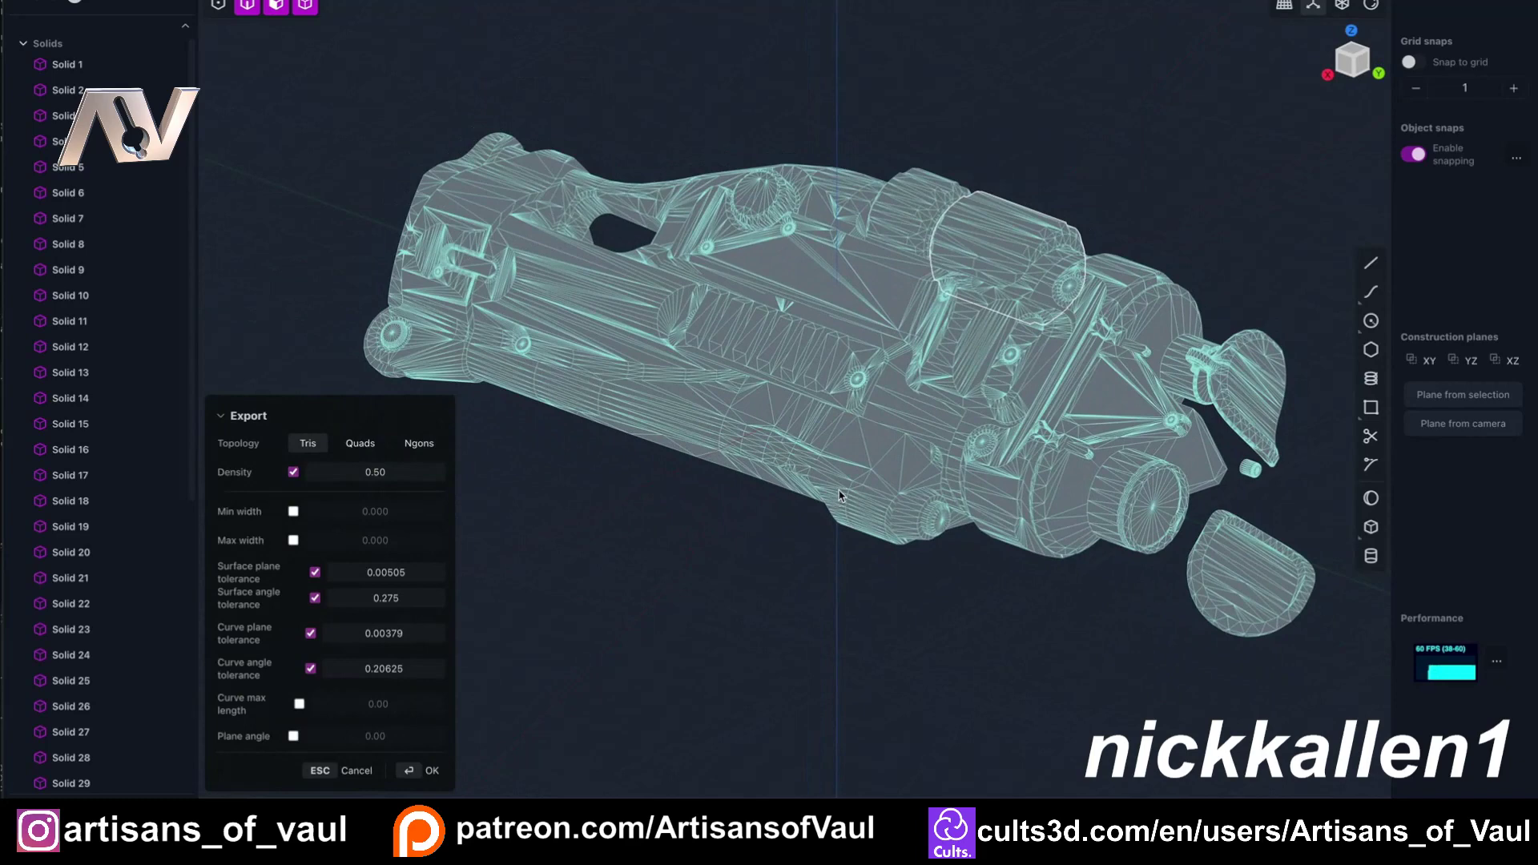
{"action": "middle_click_drag", "start_coordinate": [835, 498], "coordinate": [841, 525]}
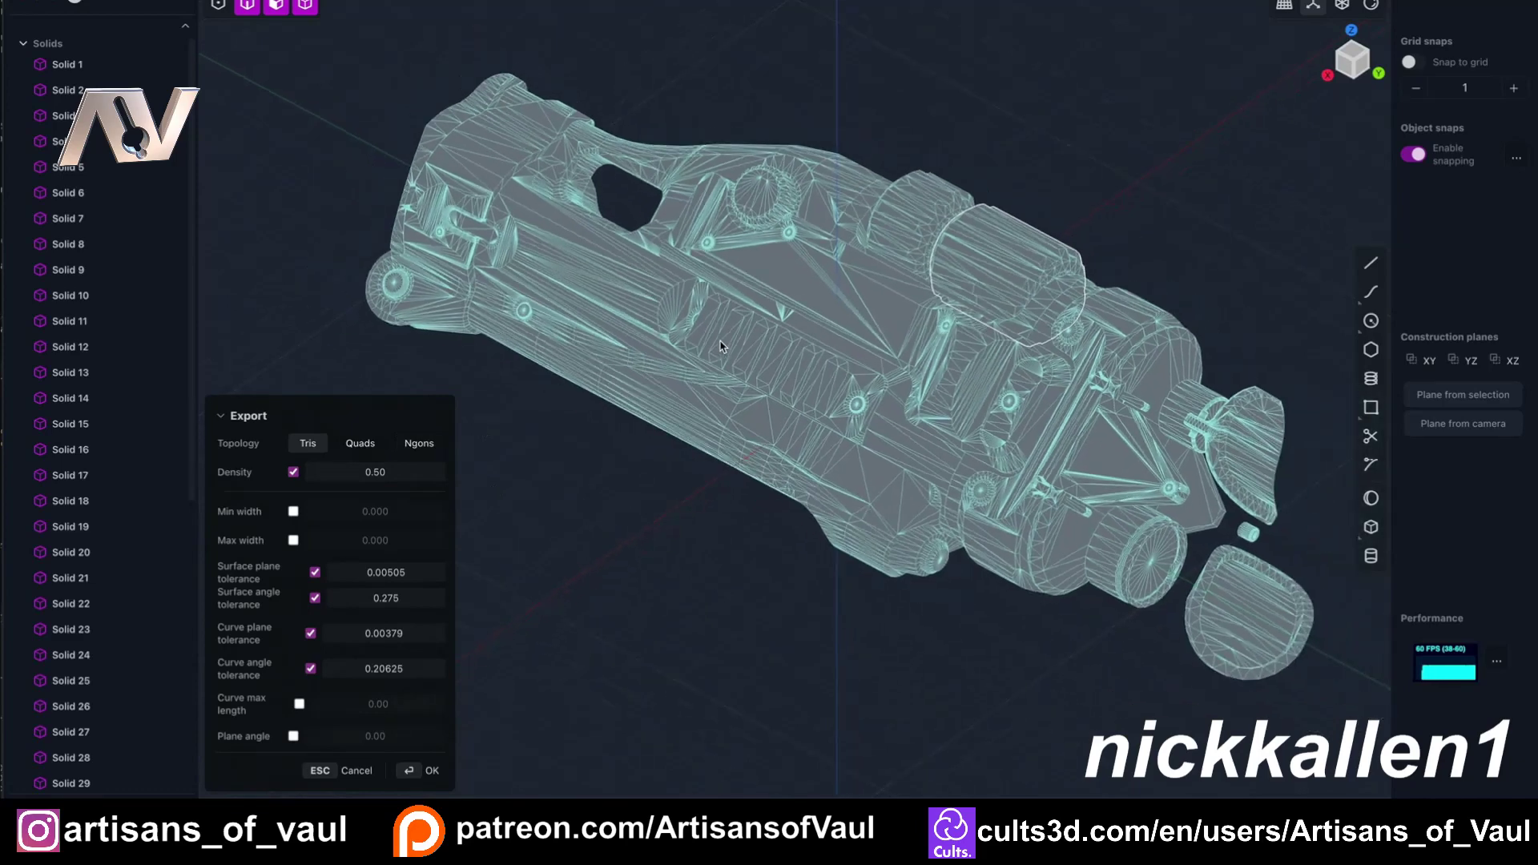
{"action": "middle_click_drag", "start_coordinate": [722, 346], "coordinate": [721, 356]}
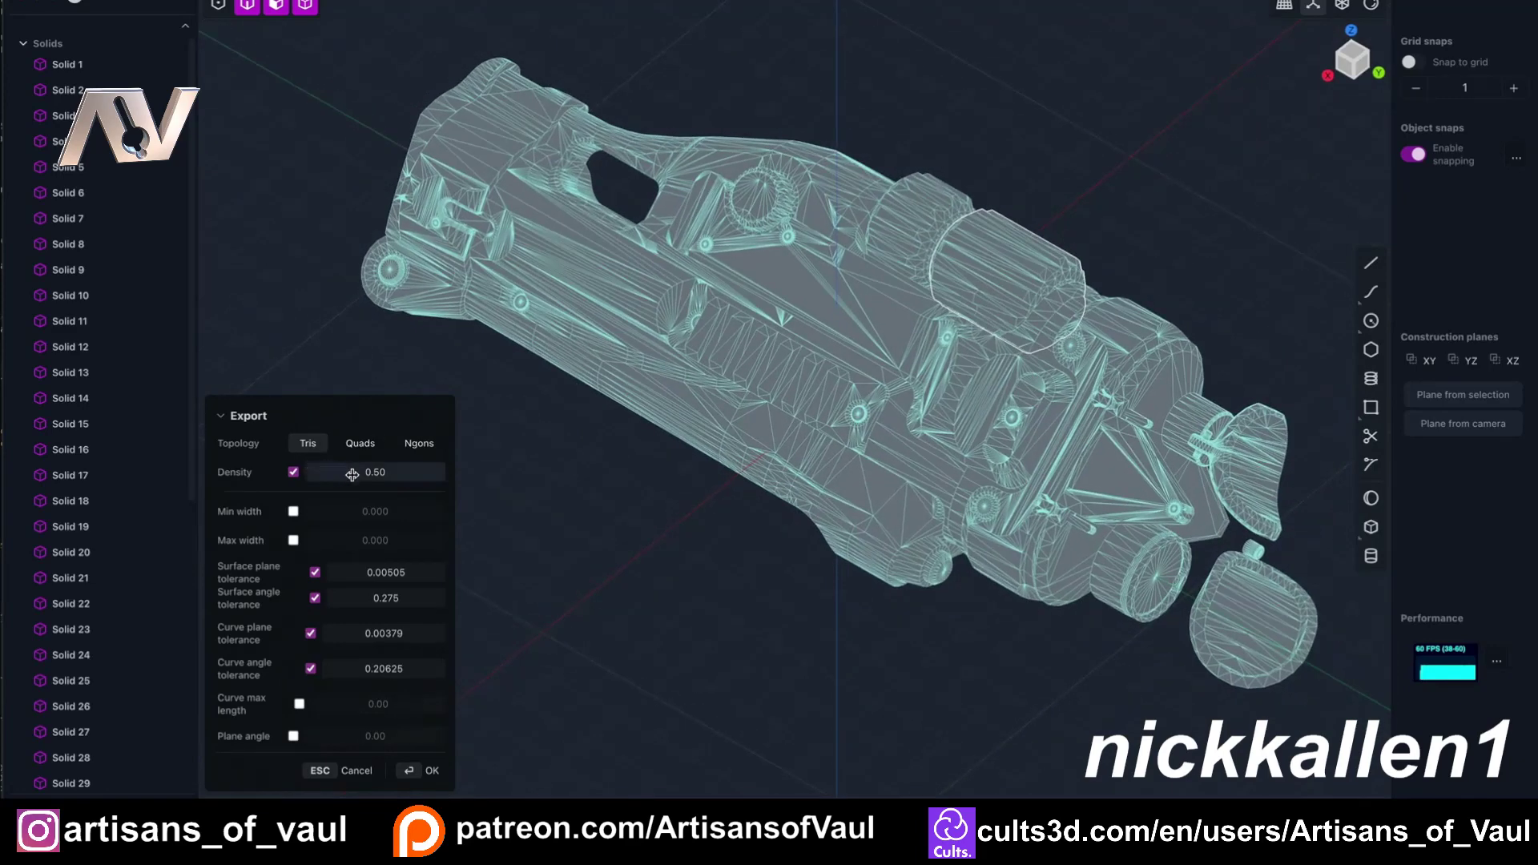
{"action": "left_click_drag", "start_coordinate": [394, 472], "coordinate": [414, 471]}
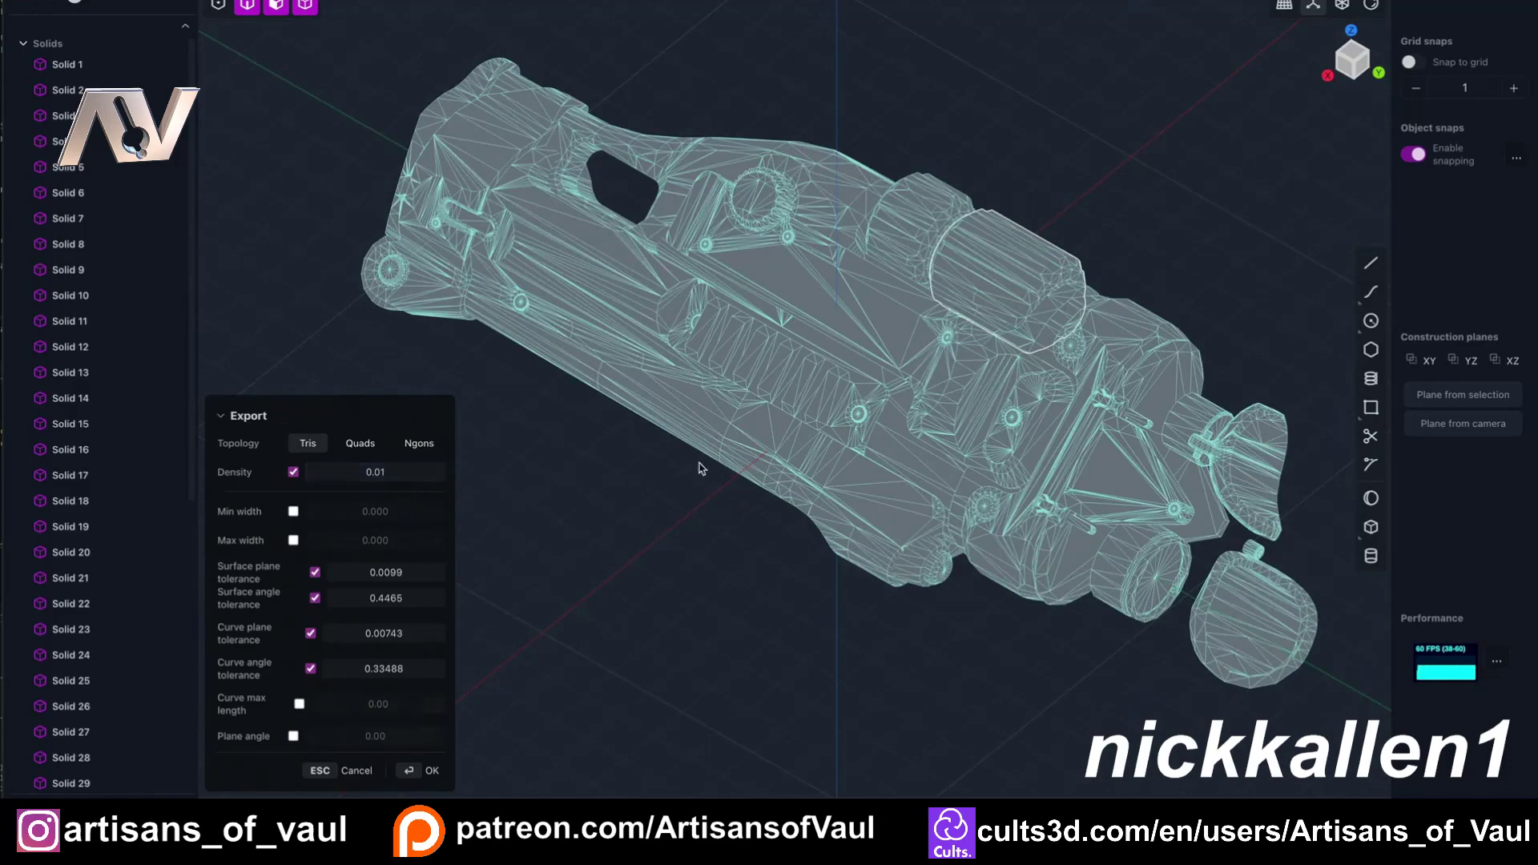
Step: Inspect the coarse triangulated preview around the weapon's round end and raise the mesh density to 1.00
{"action": "middle_click_drag", "start_coordinate": [705, 469], "coordinate": [1013, 498]}
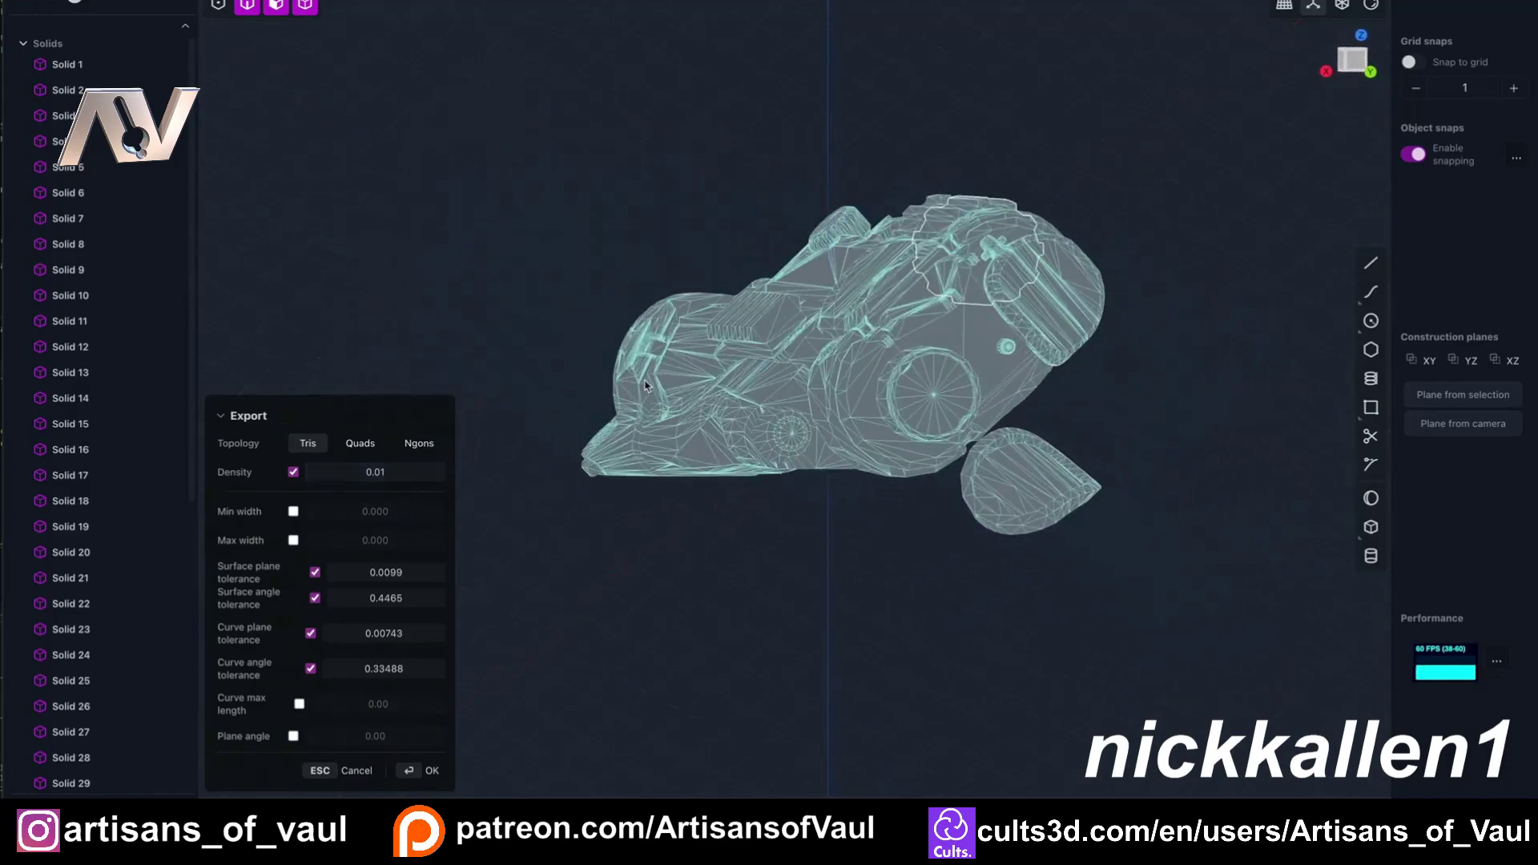
{"action": "scroll", "coordinate": [1013, 498], "scroll_direction": "up", "scroll_amount": 5}
{"action": "scroll", "coordinate": [1013, 498], "scroll_direction": "up", "scroll_amount": 2}
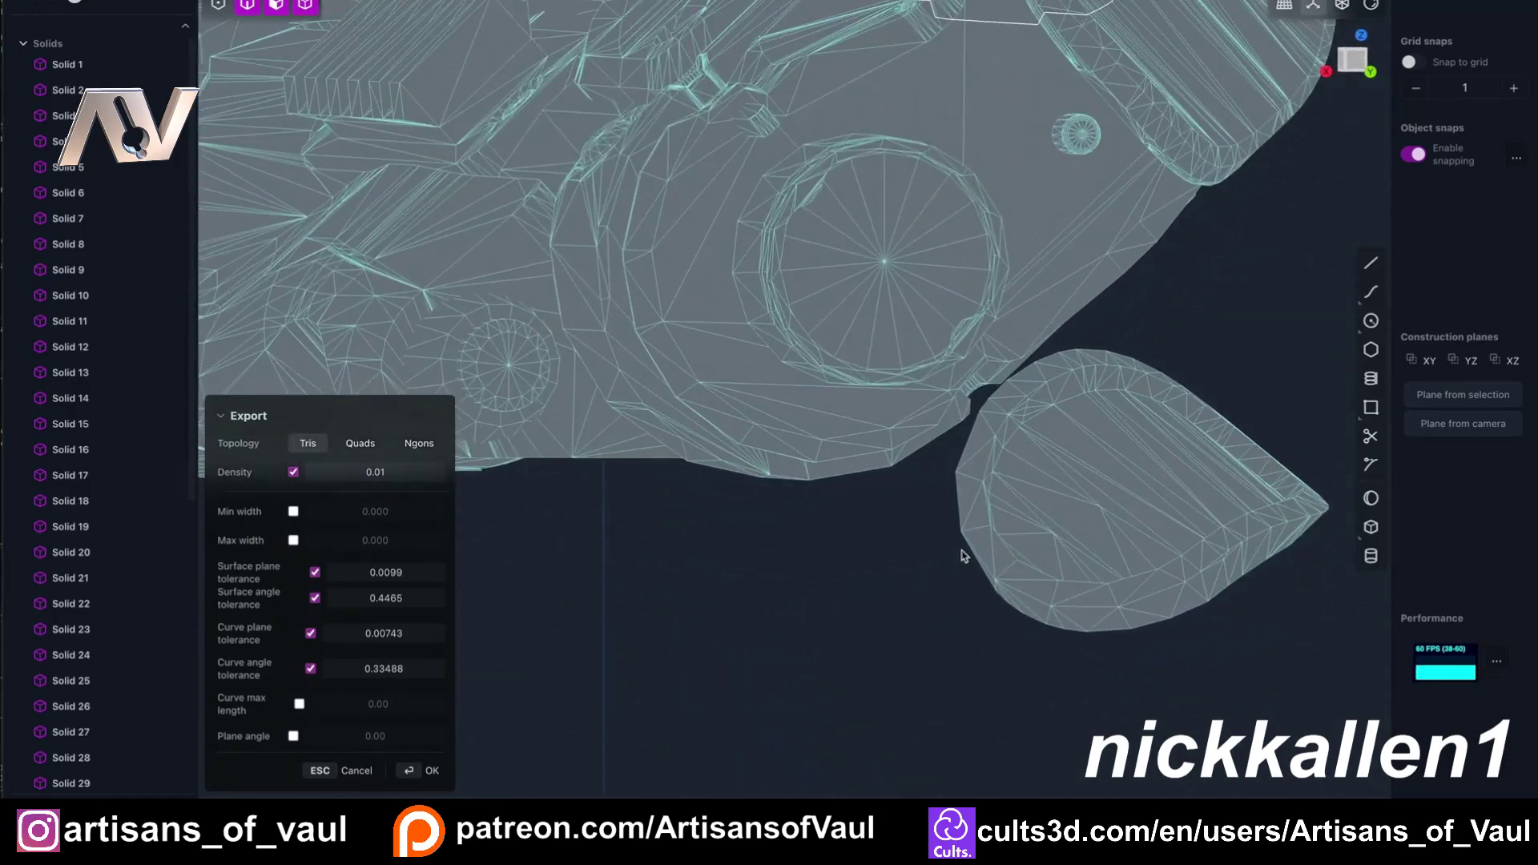
{"action": "left_click_drag", "start_coordinate": [360, 469], "coordinate": [456, 469]}
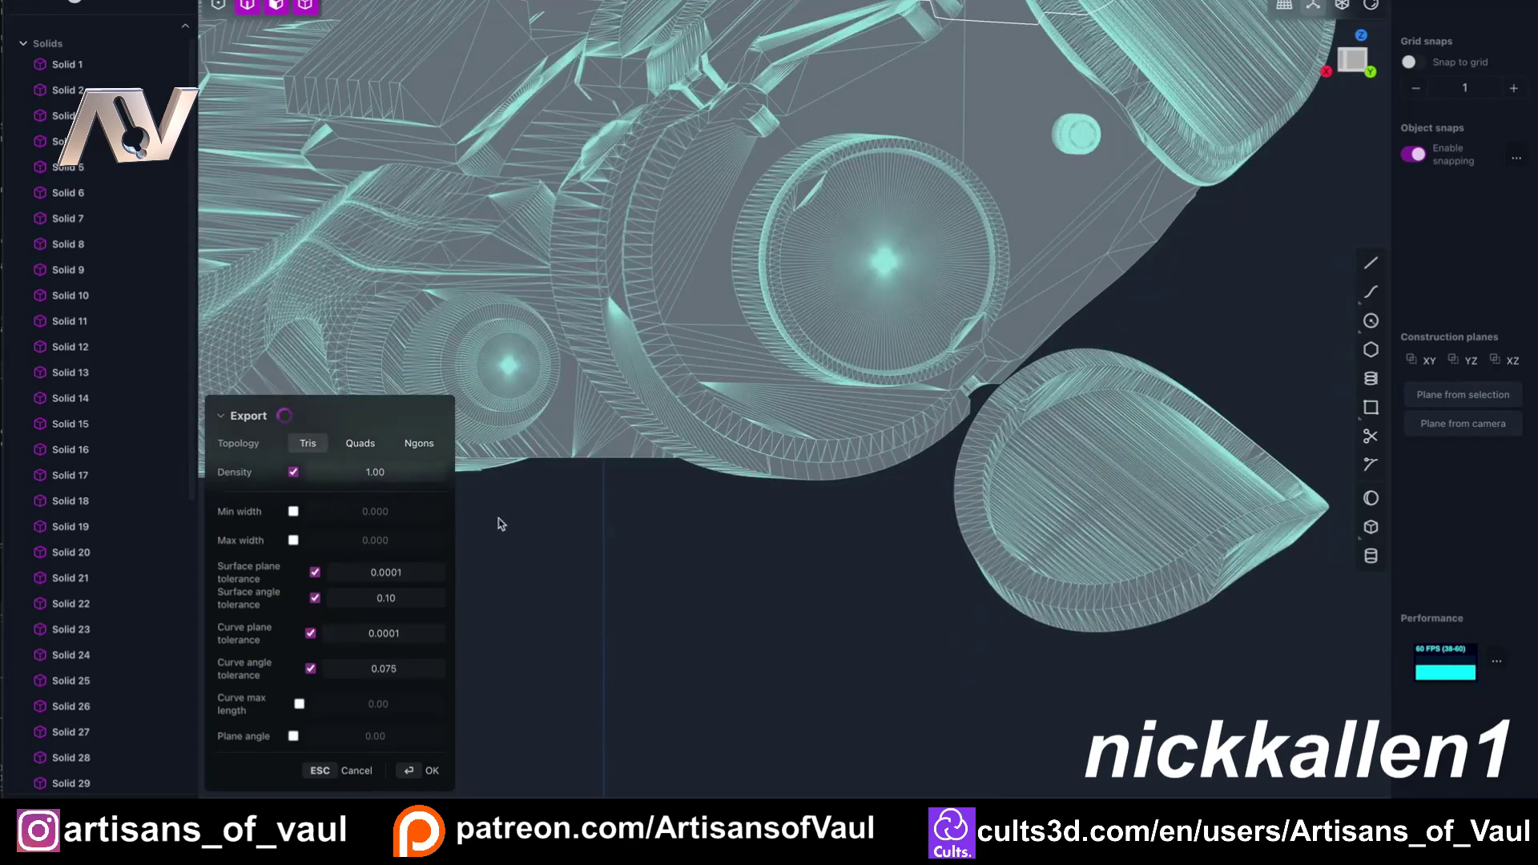
Step: Examine the dense triangulation across the whole weapon and set the export mesh density to 0.49
{"action": "scroll", "coordinate": [720, 590], "scroll_direction": "down", "scroll_amount": 6}
{"action": "middle_click_drag", "start_coordinate": [720, 590], "coordinate": [814, 535]}
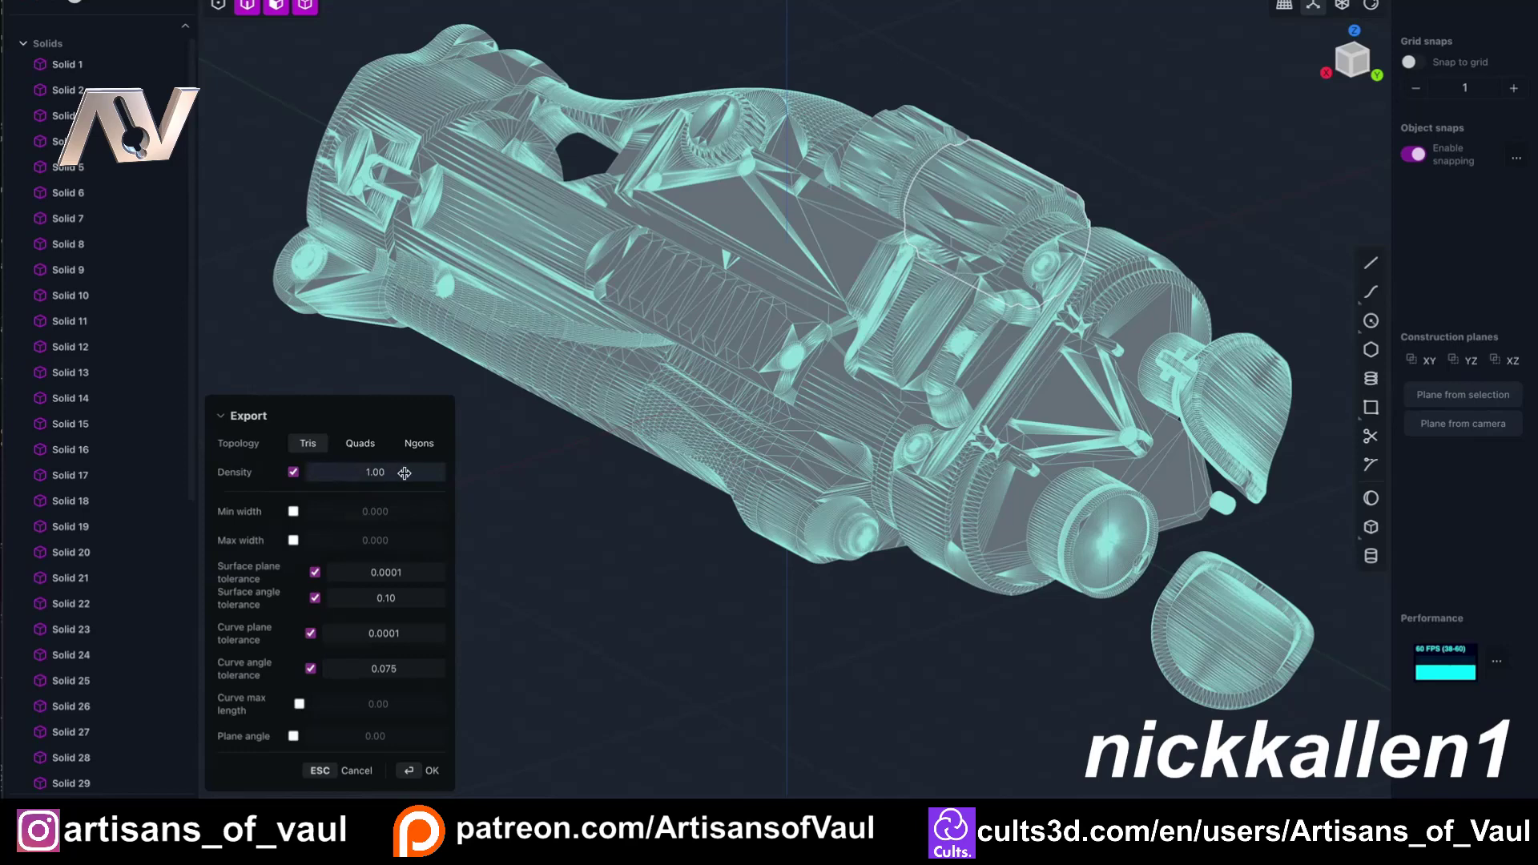
{"action": "left_click_drag", "start_coordinate": [412, 472], "coordinate": [368, 471]}
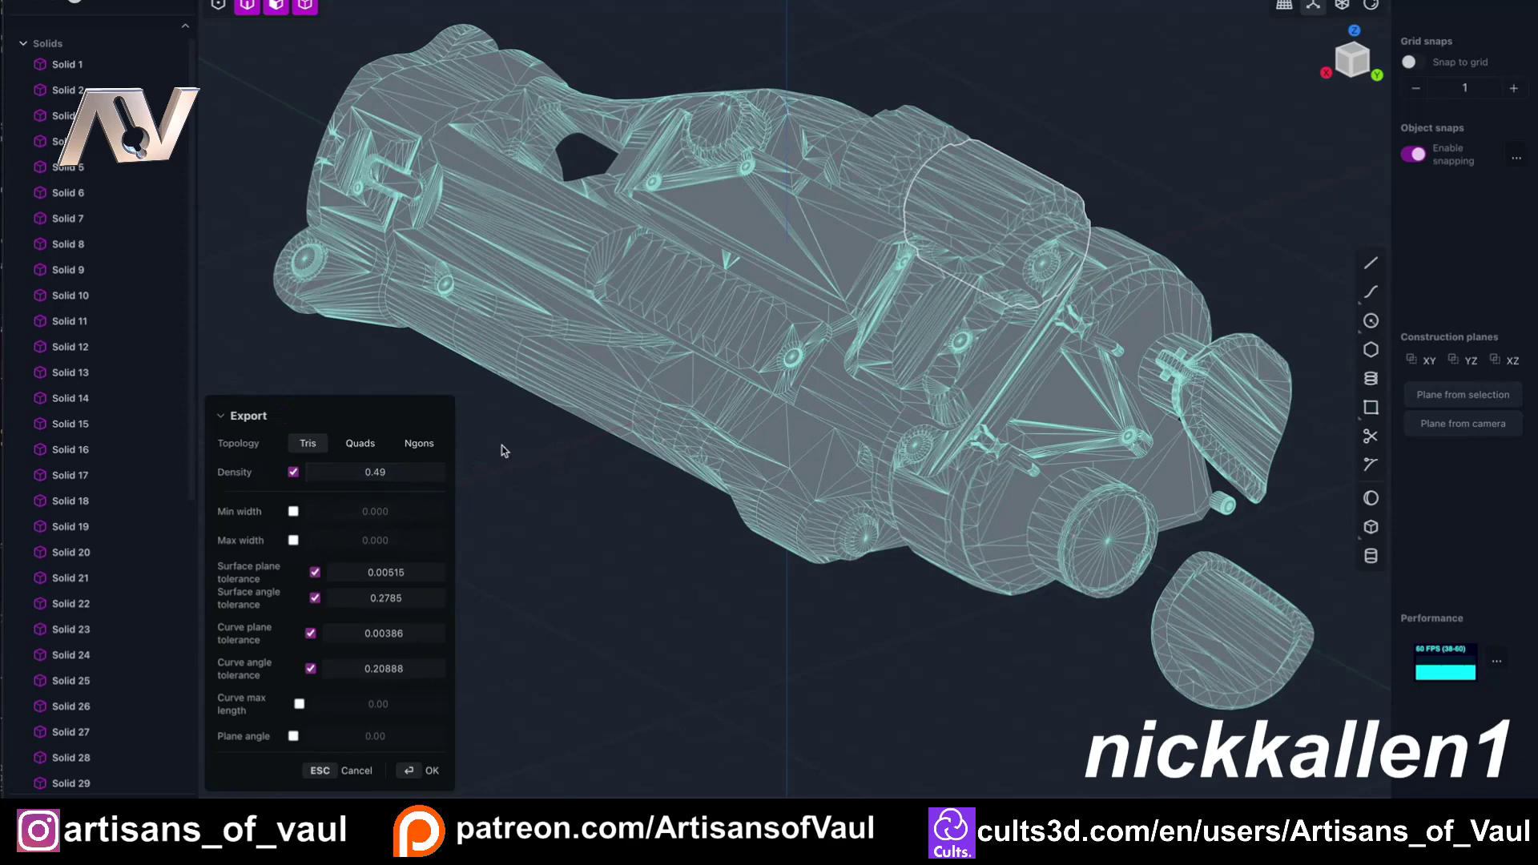
Step: Switch the export topology to Ngons and inspect the resulting mesh around the ribbed grip and round details
{"action": "left_click", "coordinate": [417, 446]}
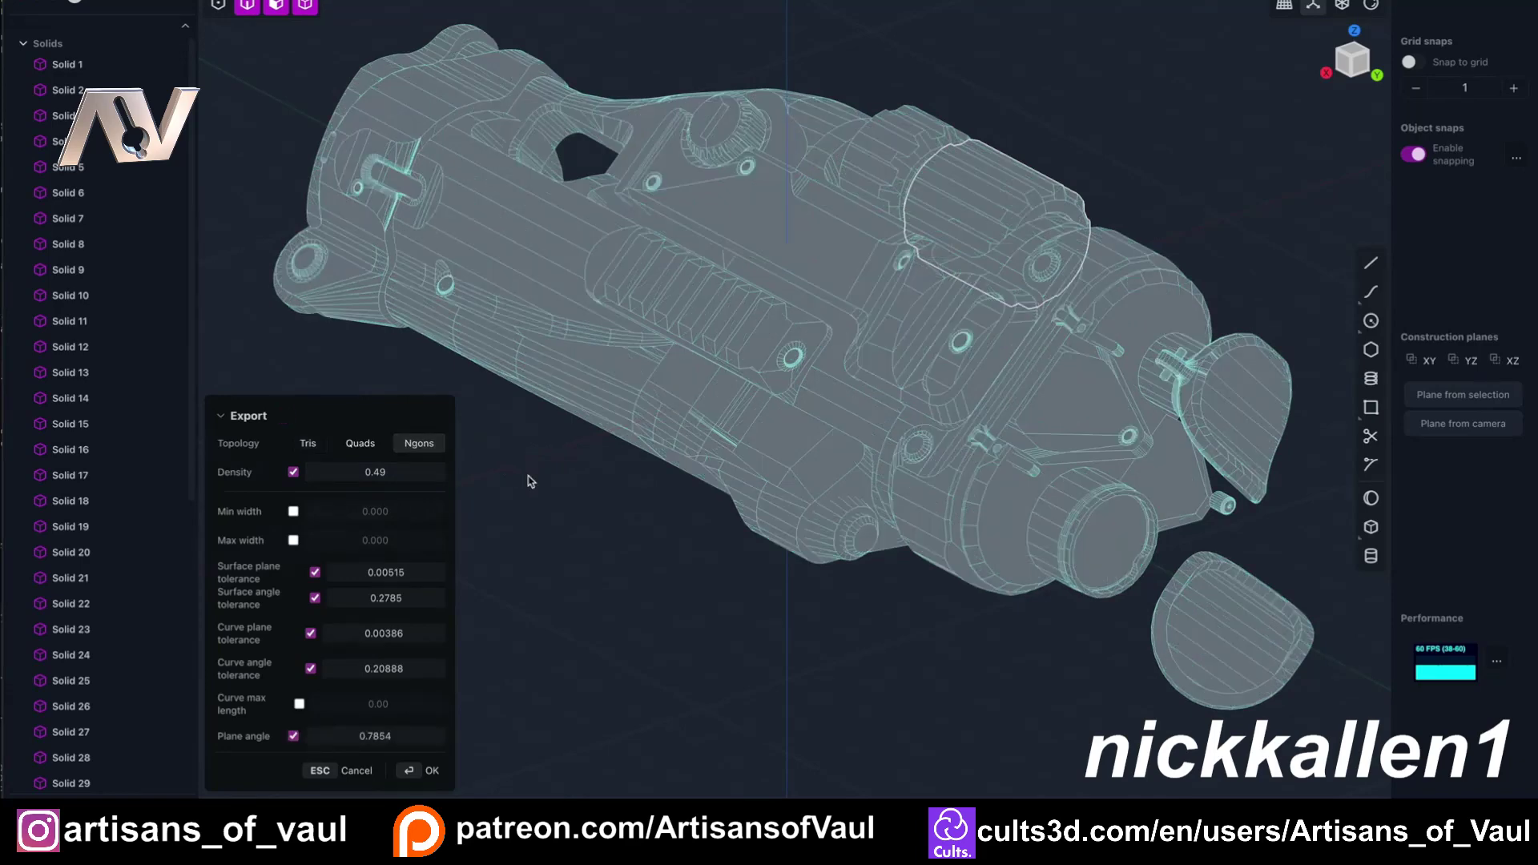
{"action": "scroll", "coordinate": [528, 481], "scroll_direction": "up", "scroll_amount": 6}
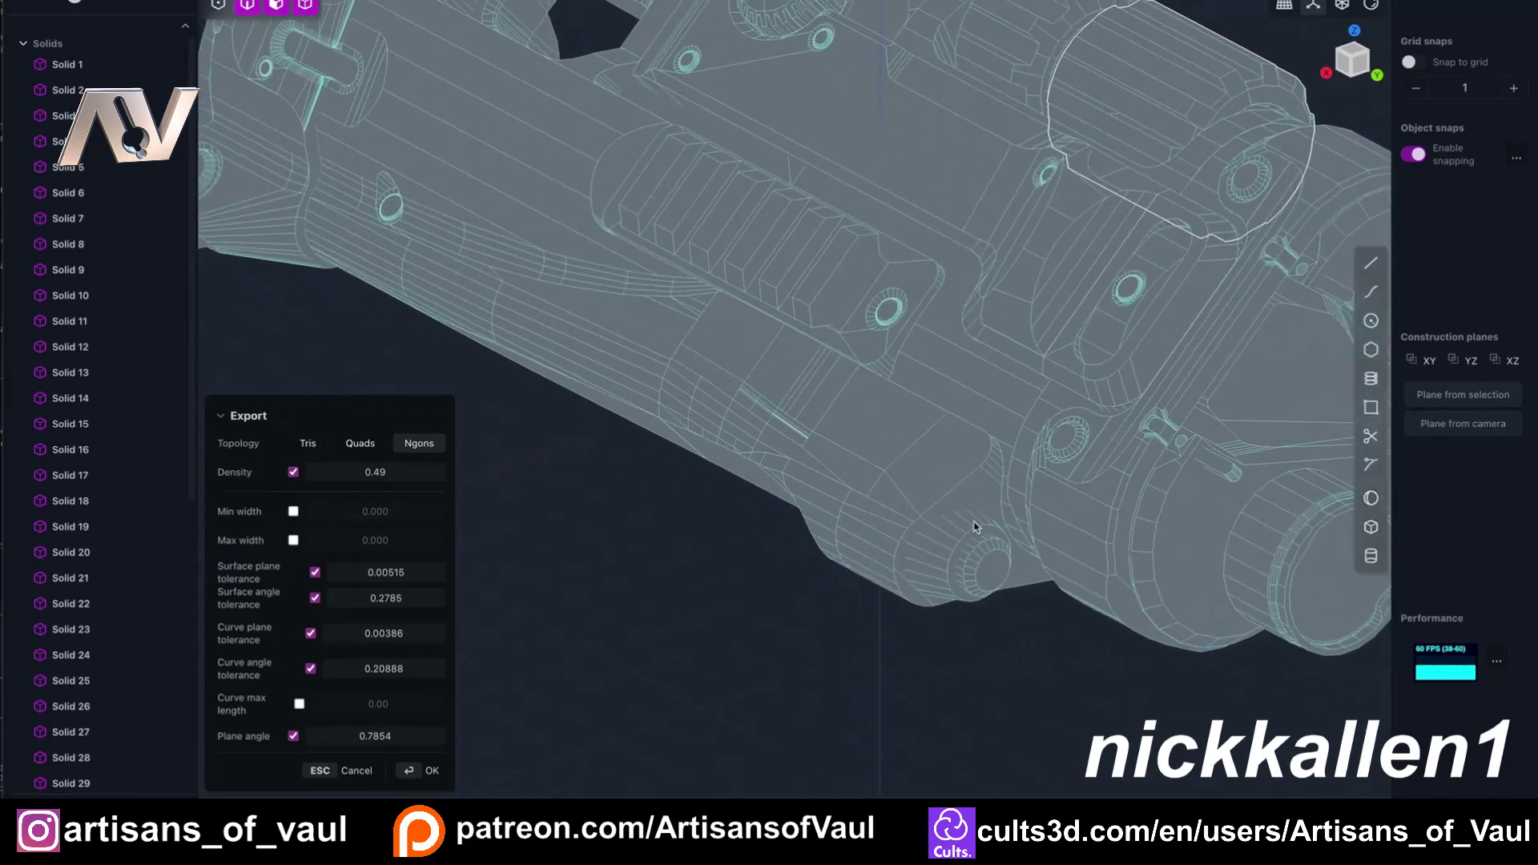
{"action": "middle_click_drag", "start_coordinate": [974, 527], "coordinate": [928, 583], "text": "shift"}
{"action": "middle_click_drag", "start_coordinate": [1046, 479], "coordinate": [960, 507], "text": "shift"}
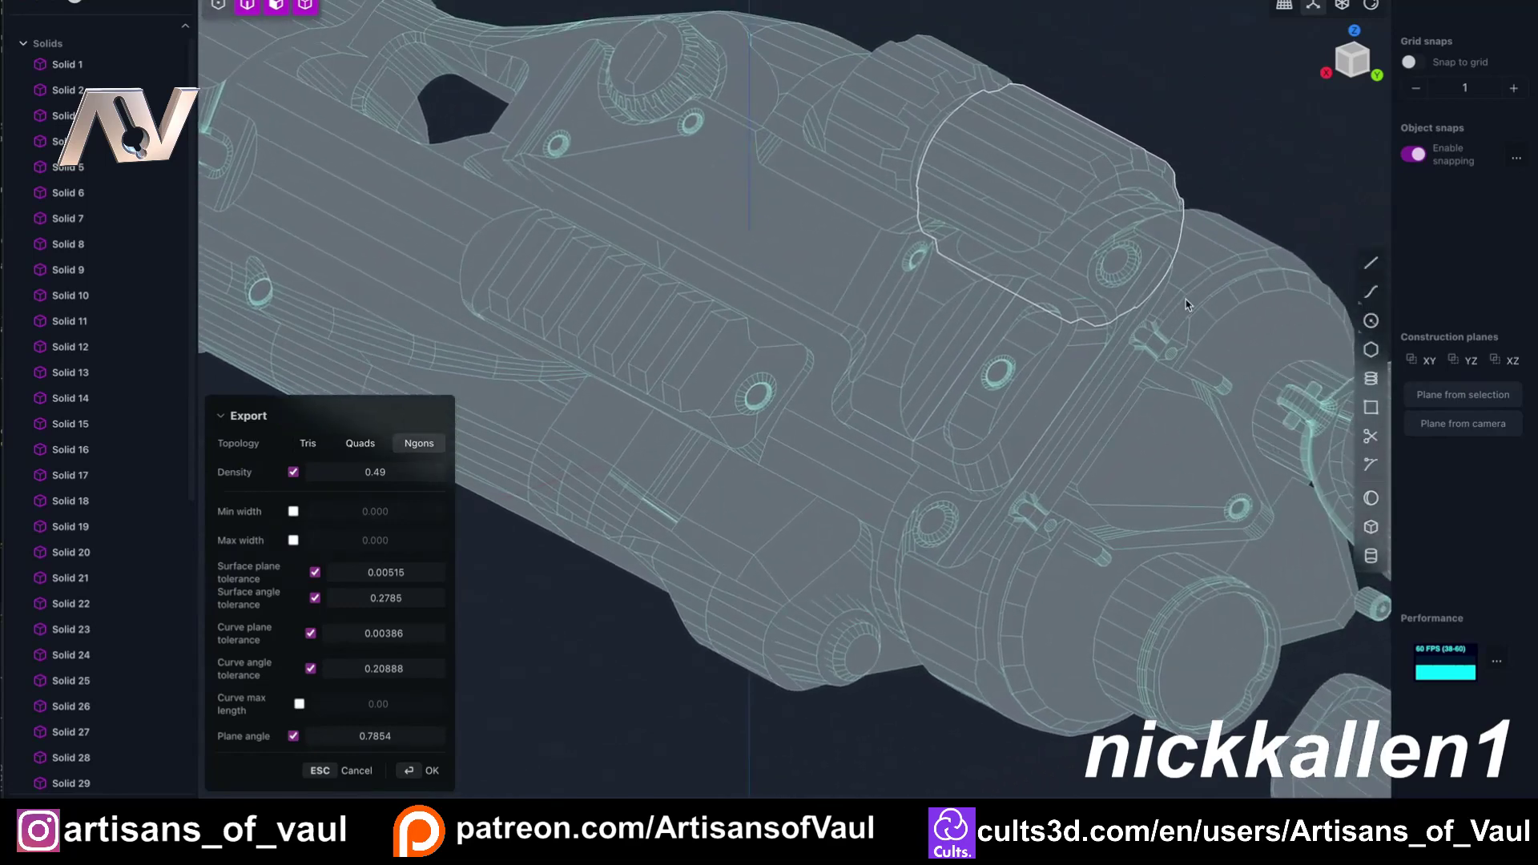
{"action": "scroll", "coordinate": [916, 296], "scroll_direction": "up", "scroll_amount": 2}
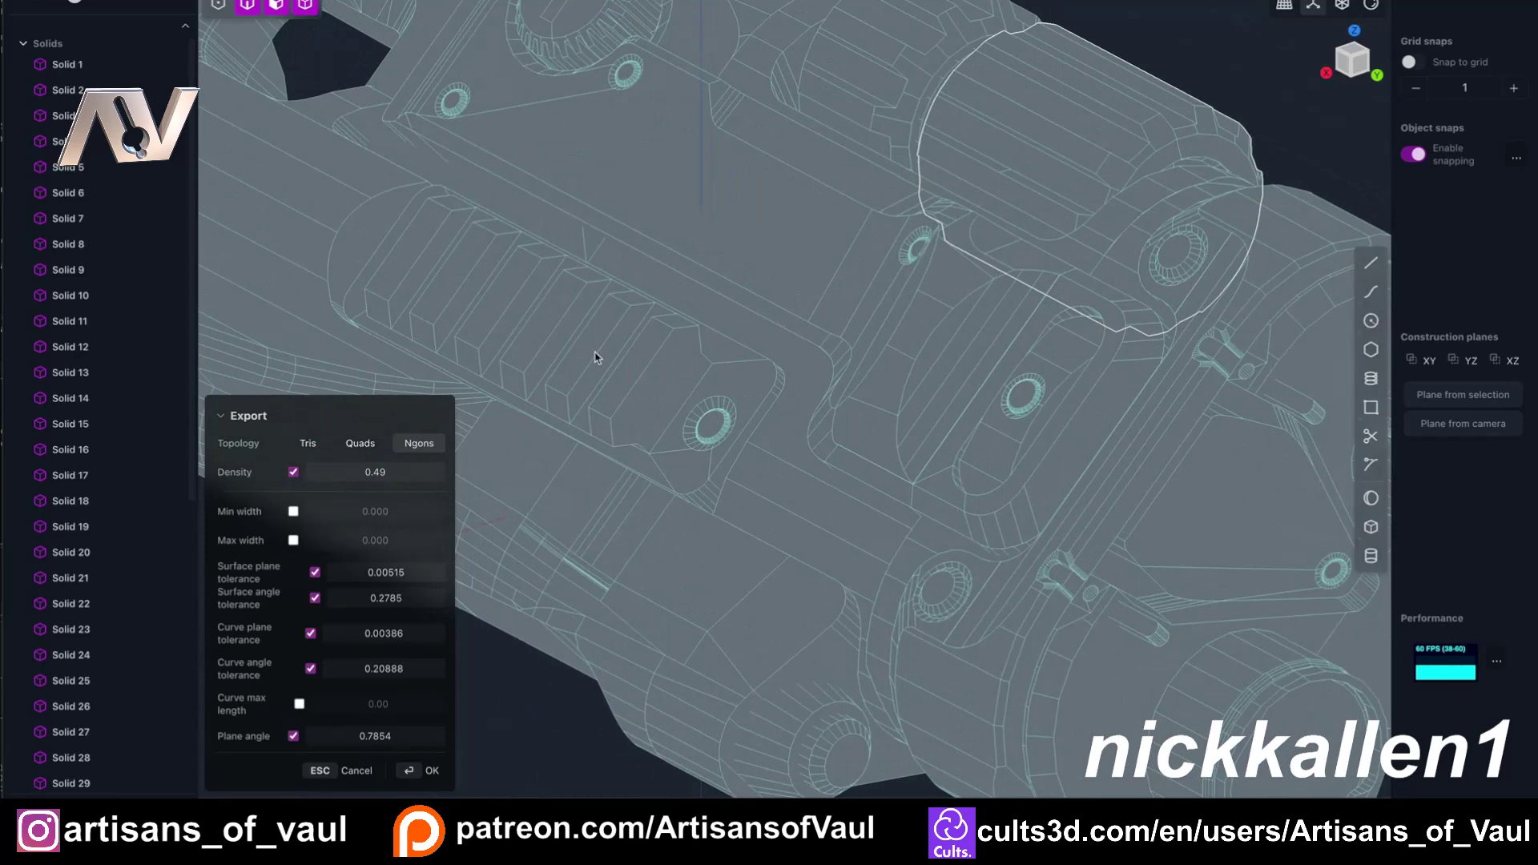
{"action": "middle_click_drag", "start_coordinate": [591, 353], "coordinate": [728, 309], "text": "shift"}
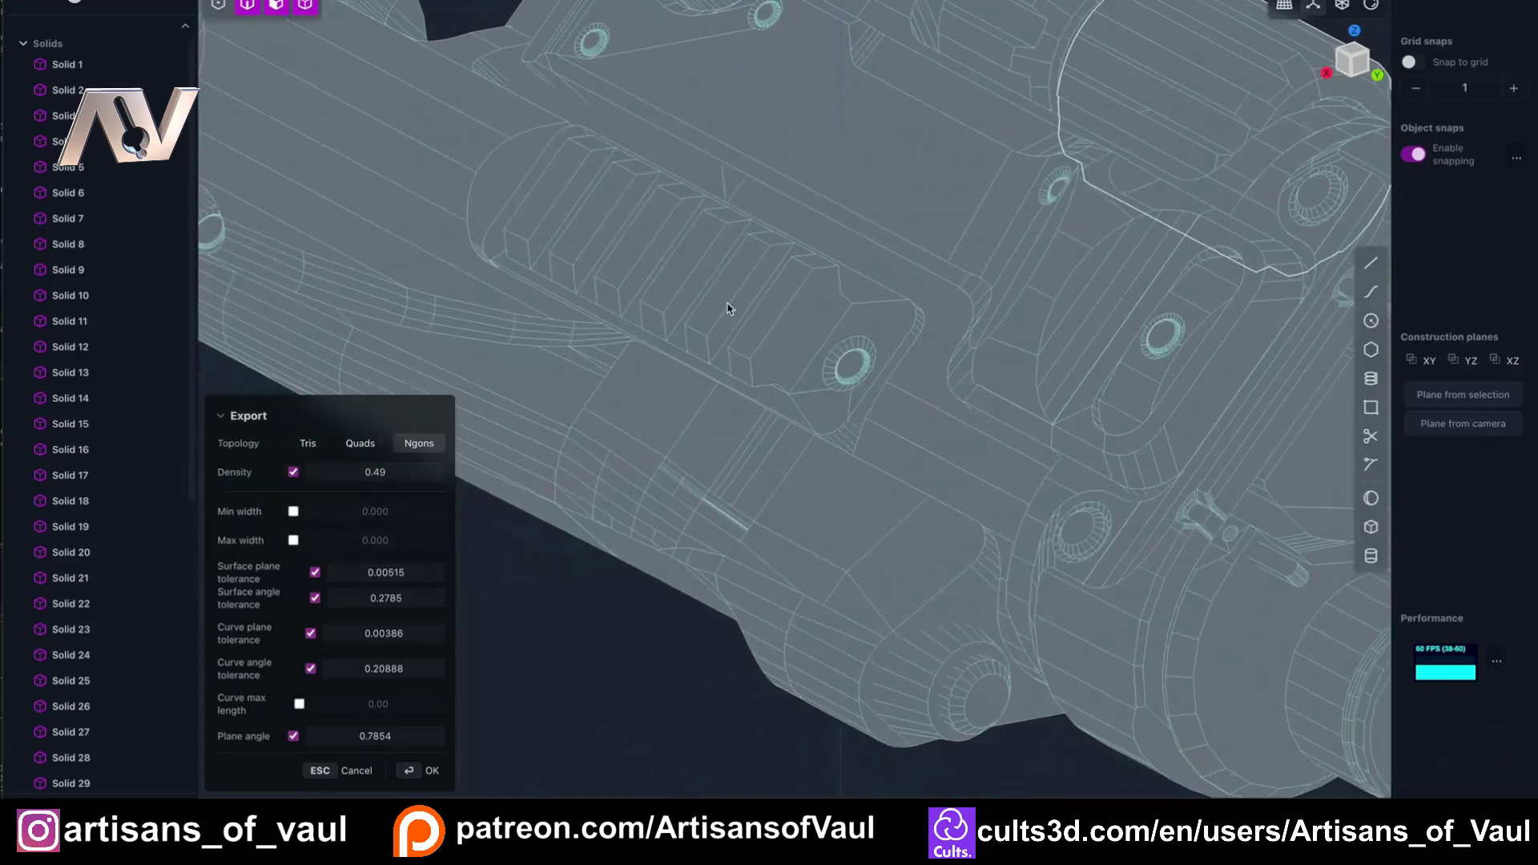